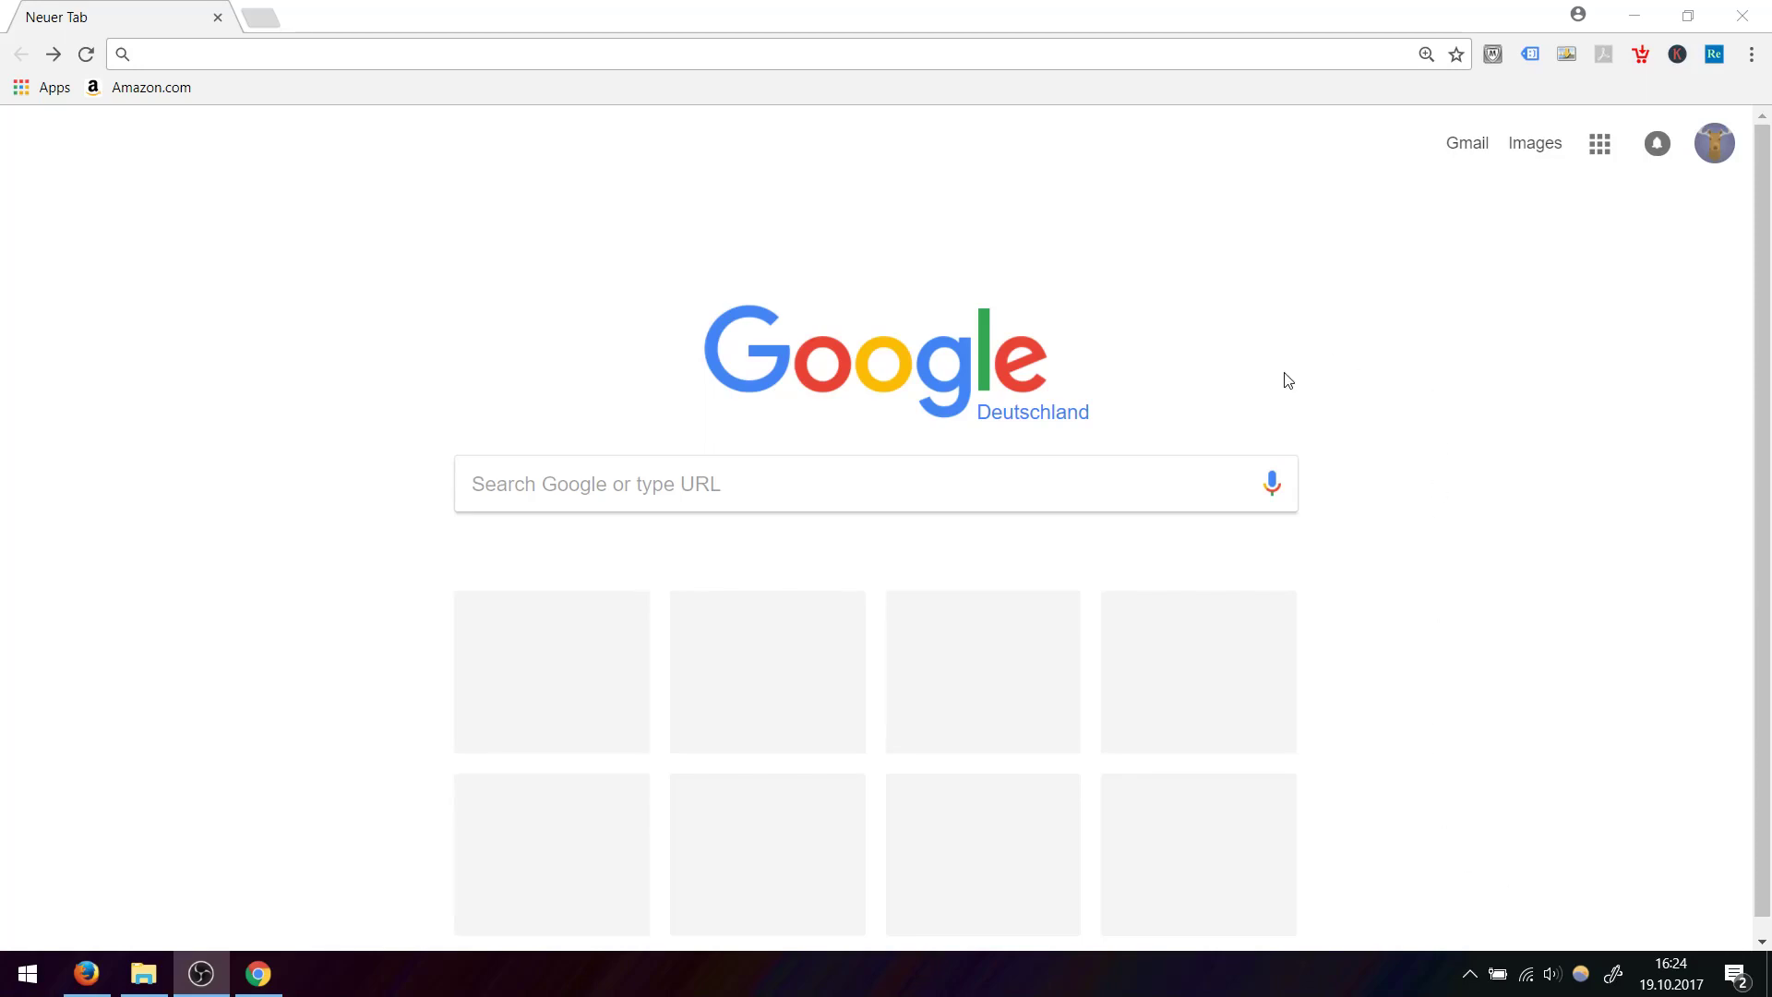
Search Google for 'gimp' and open the first result, 'GIMP - GNU Image Manipulation Program'.
click(961, 488)
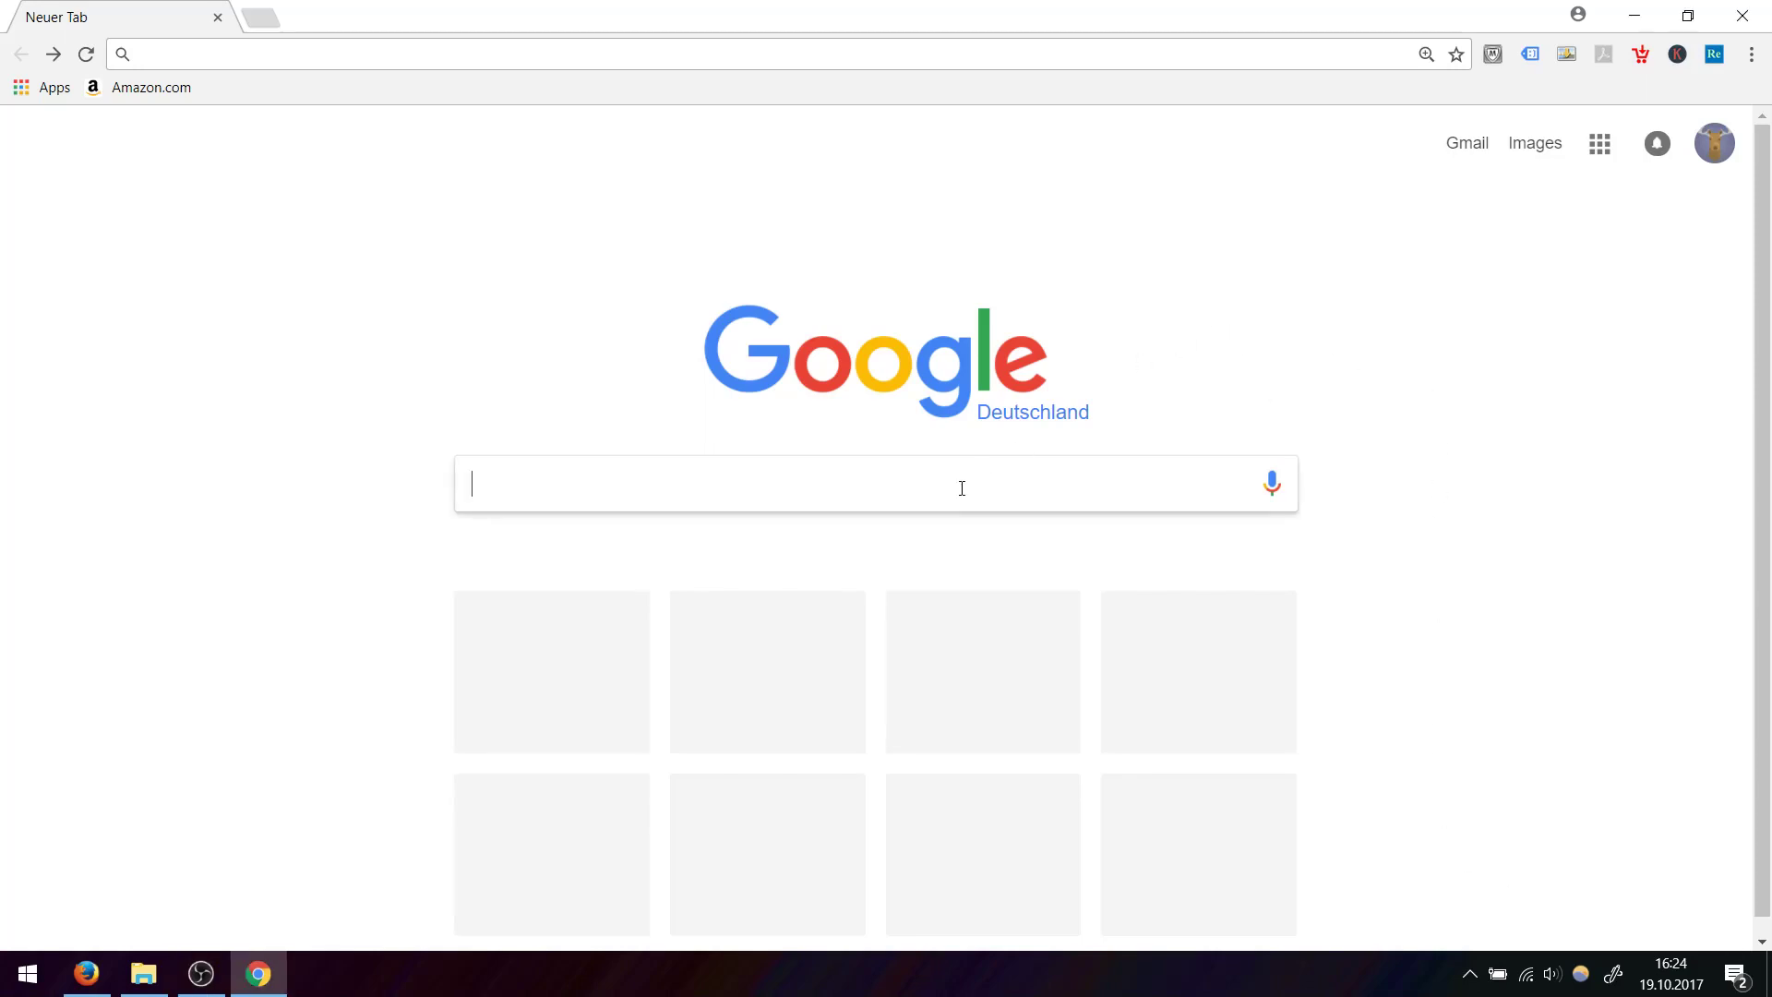
text(gimp)
key(Return)
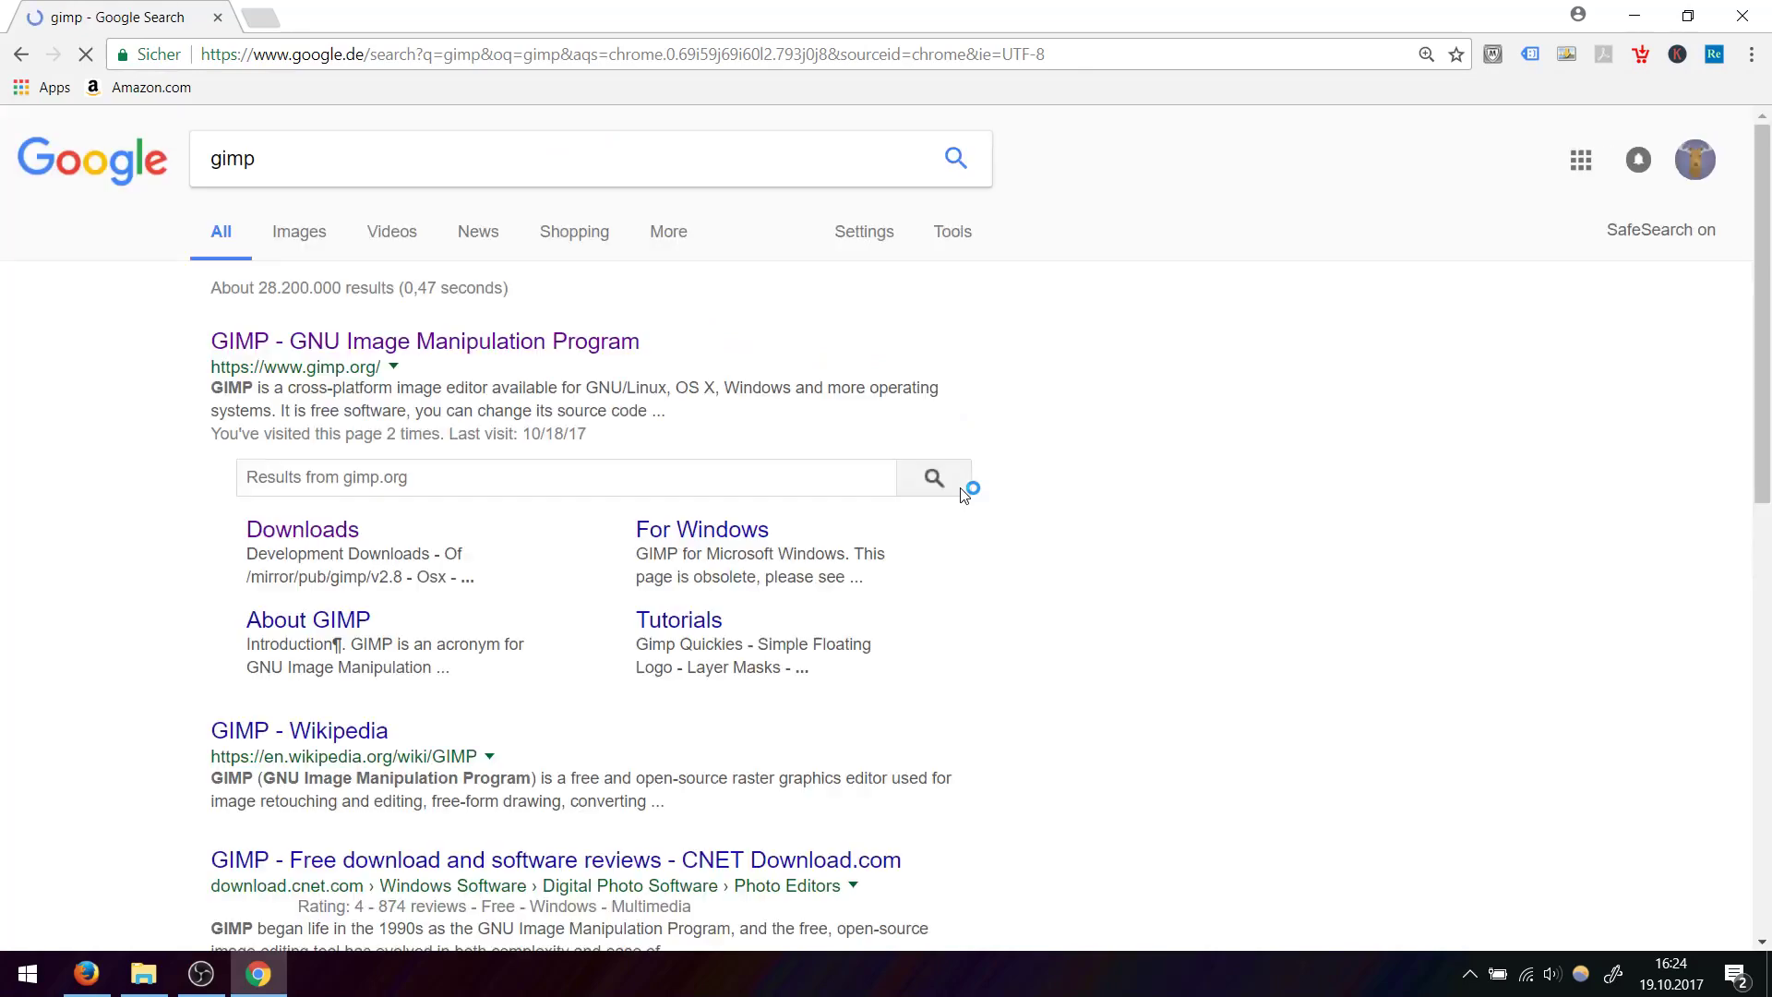
click(603, 347)
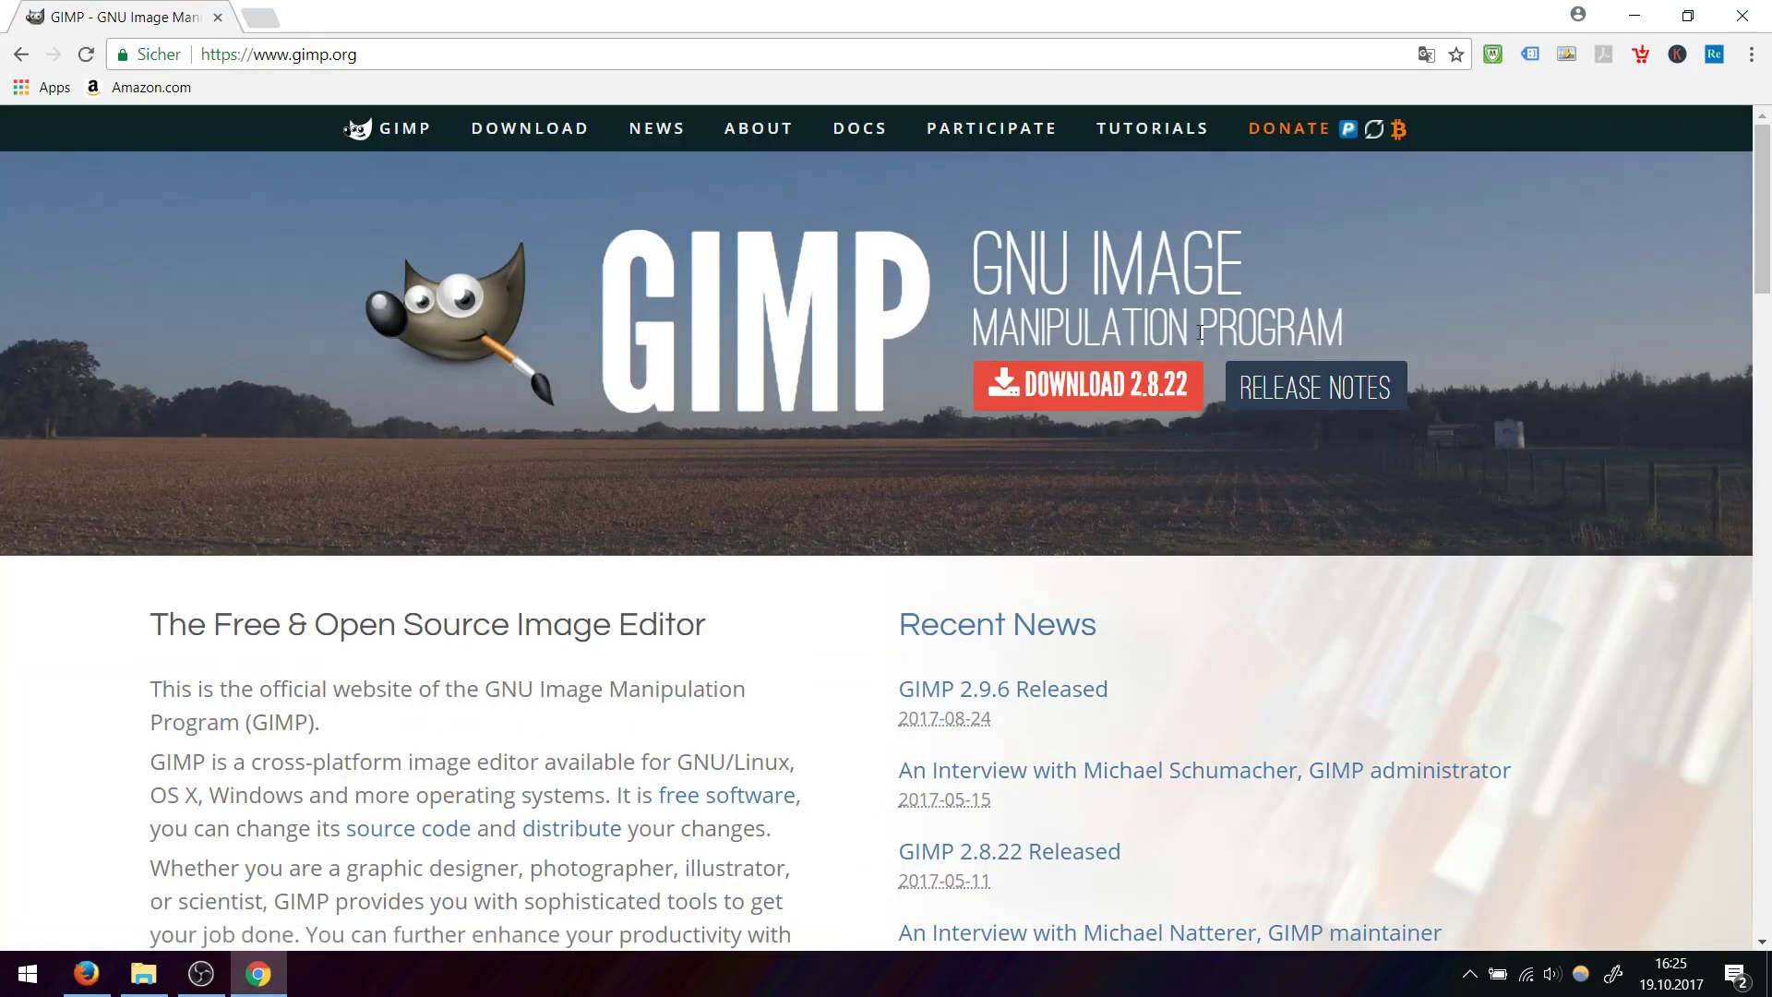
Go to the GIMP downloads page and scroll to the GIMP 2.8.22 for Windows downloads.
click(1163, 402)
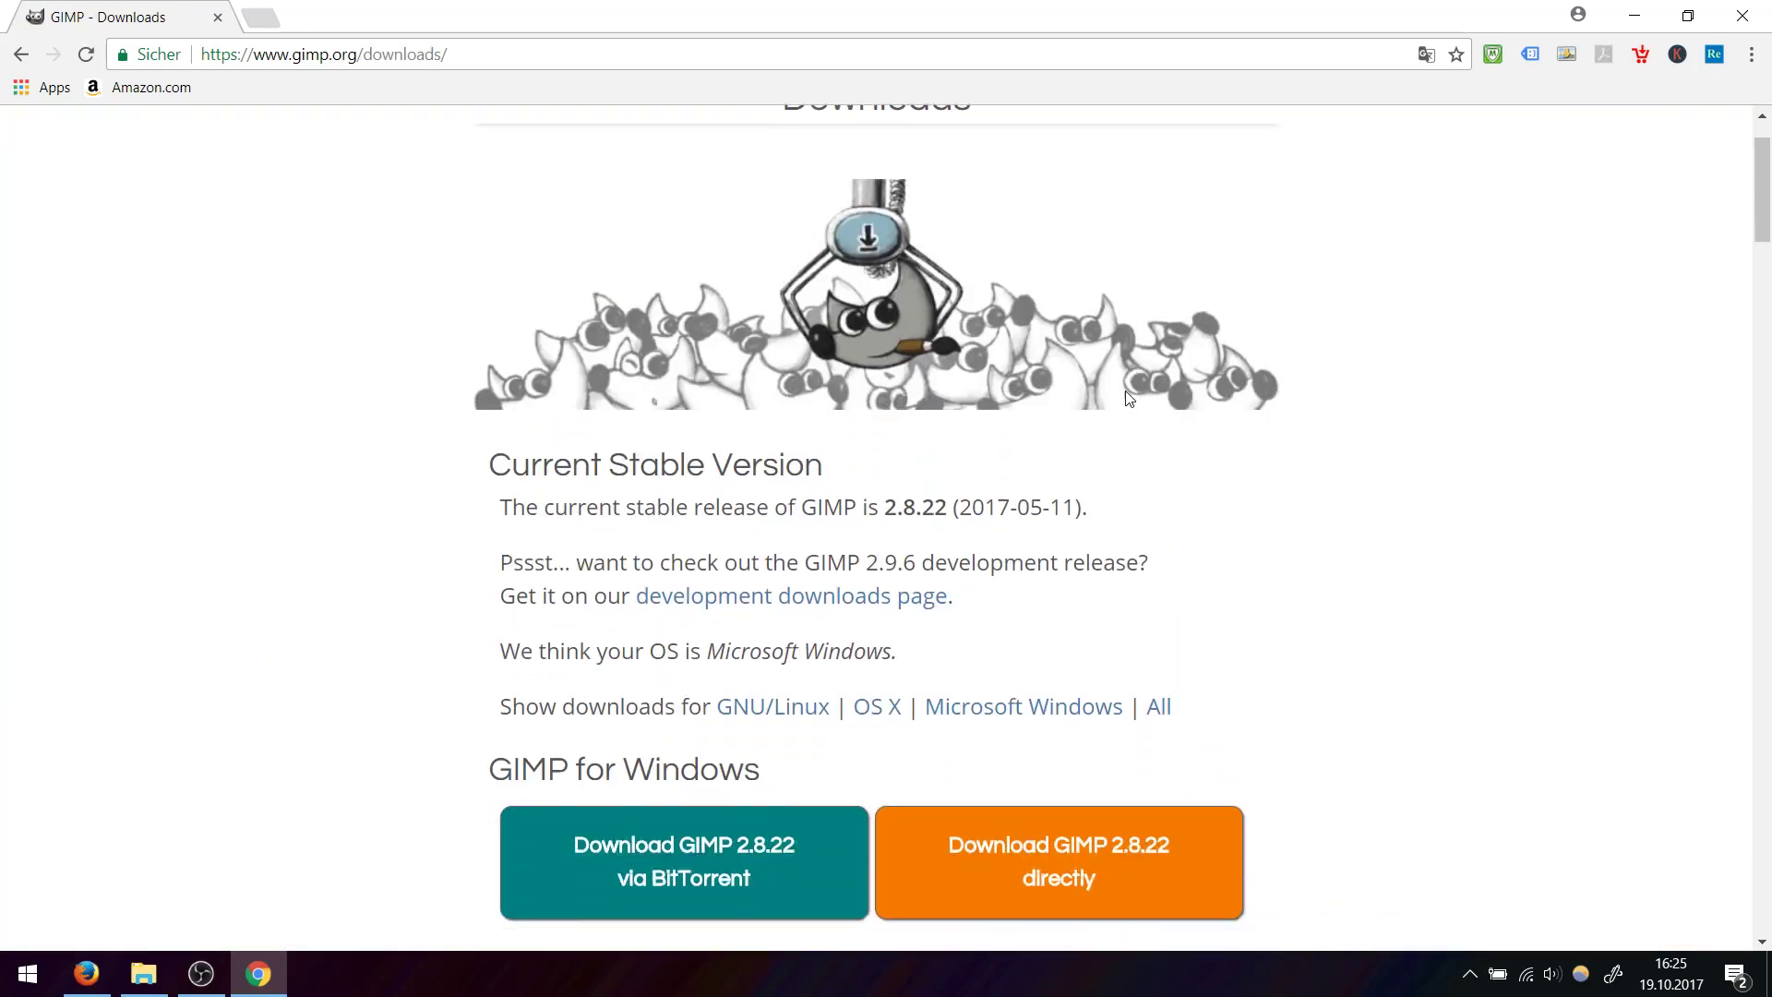
scroll(1126, 397, down, 3)
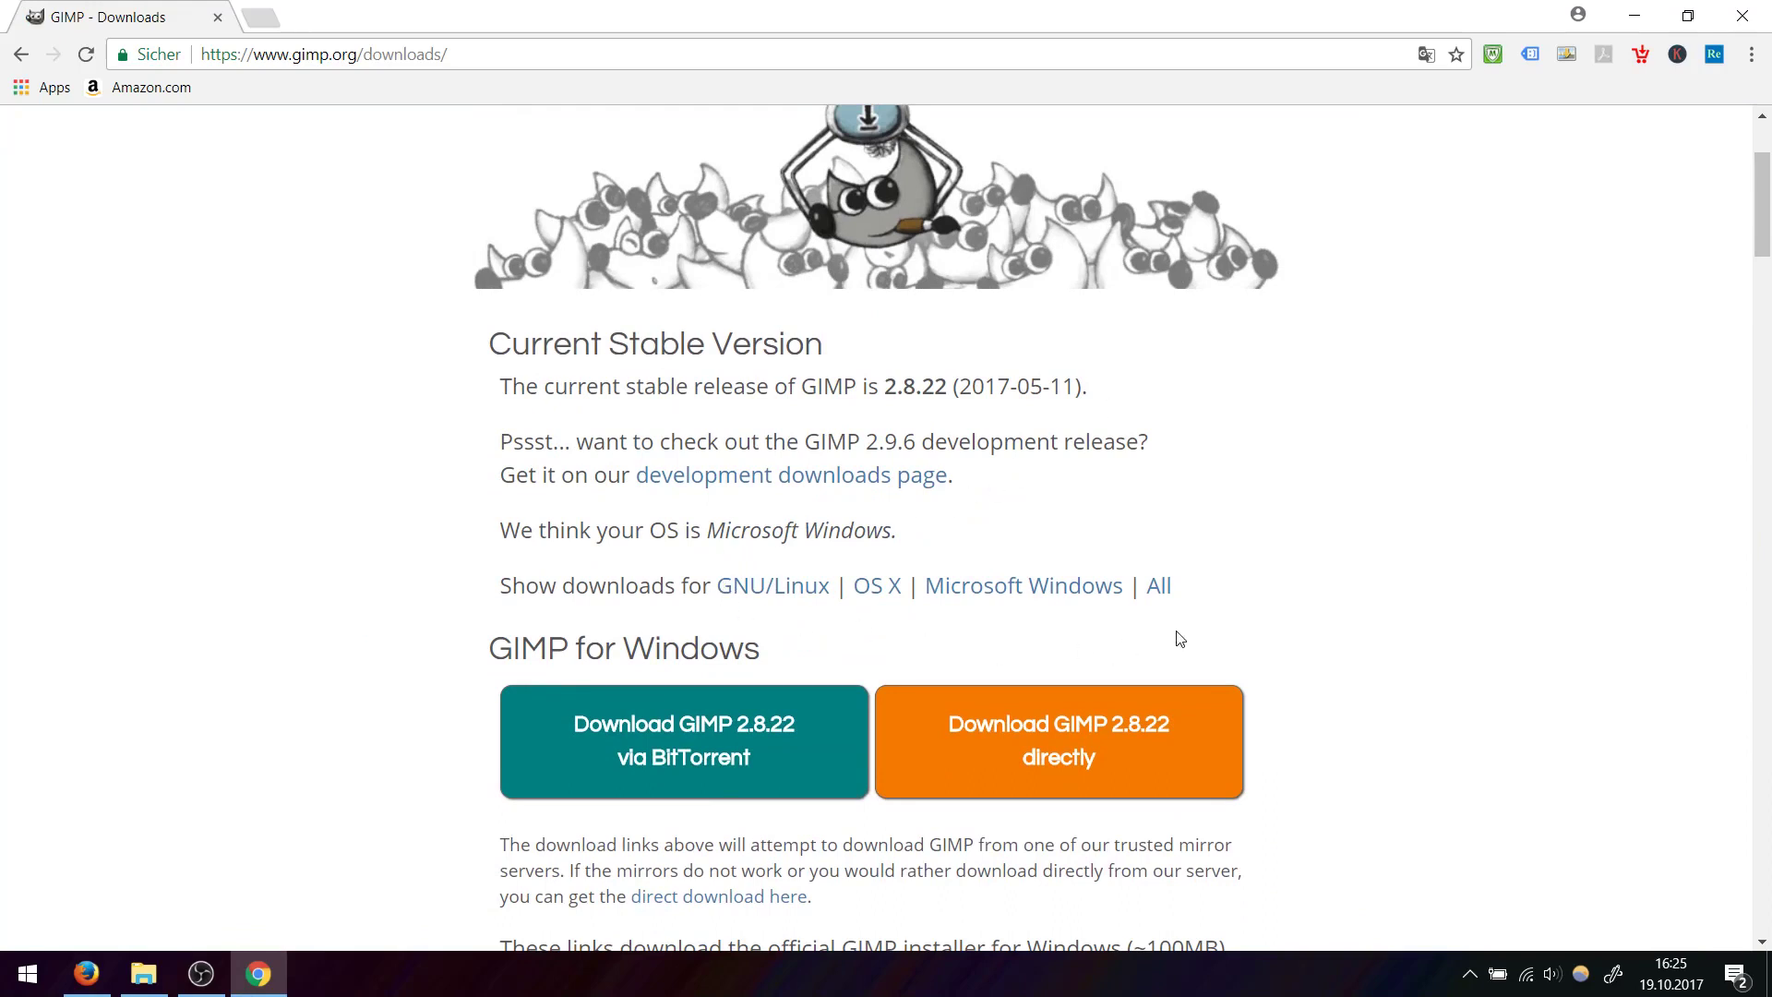
drag(622, 649, 760, 648)
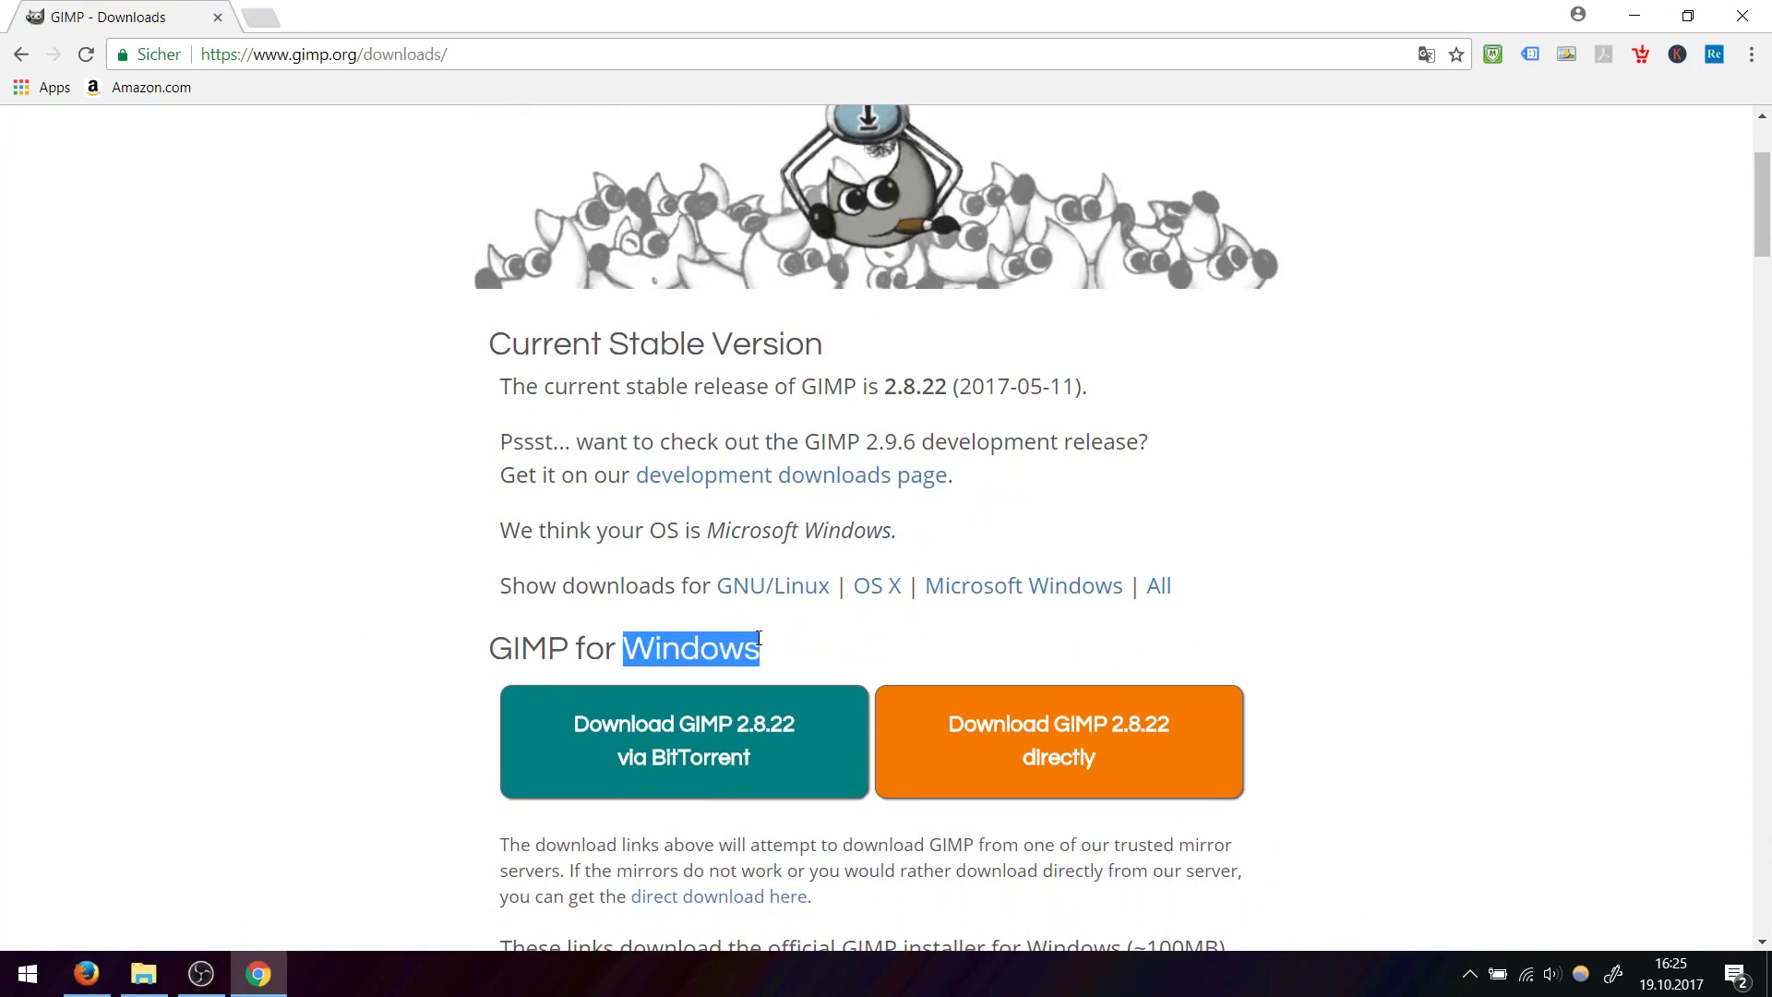
click(845, 644)
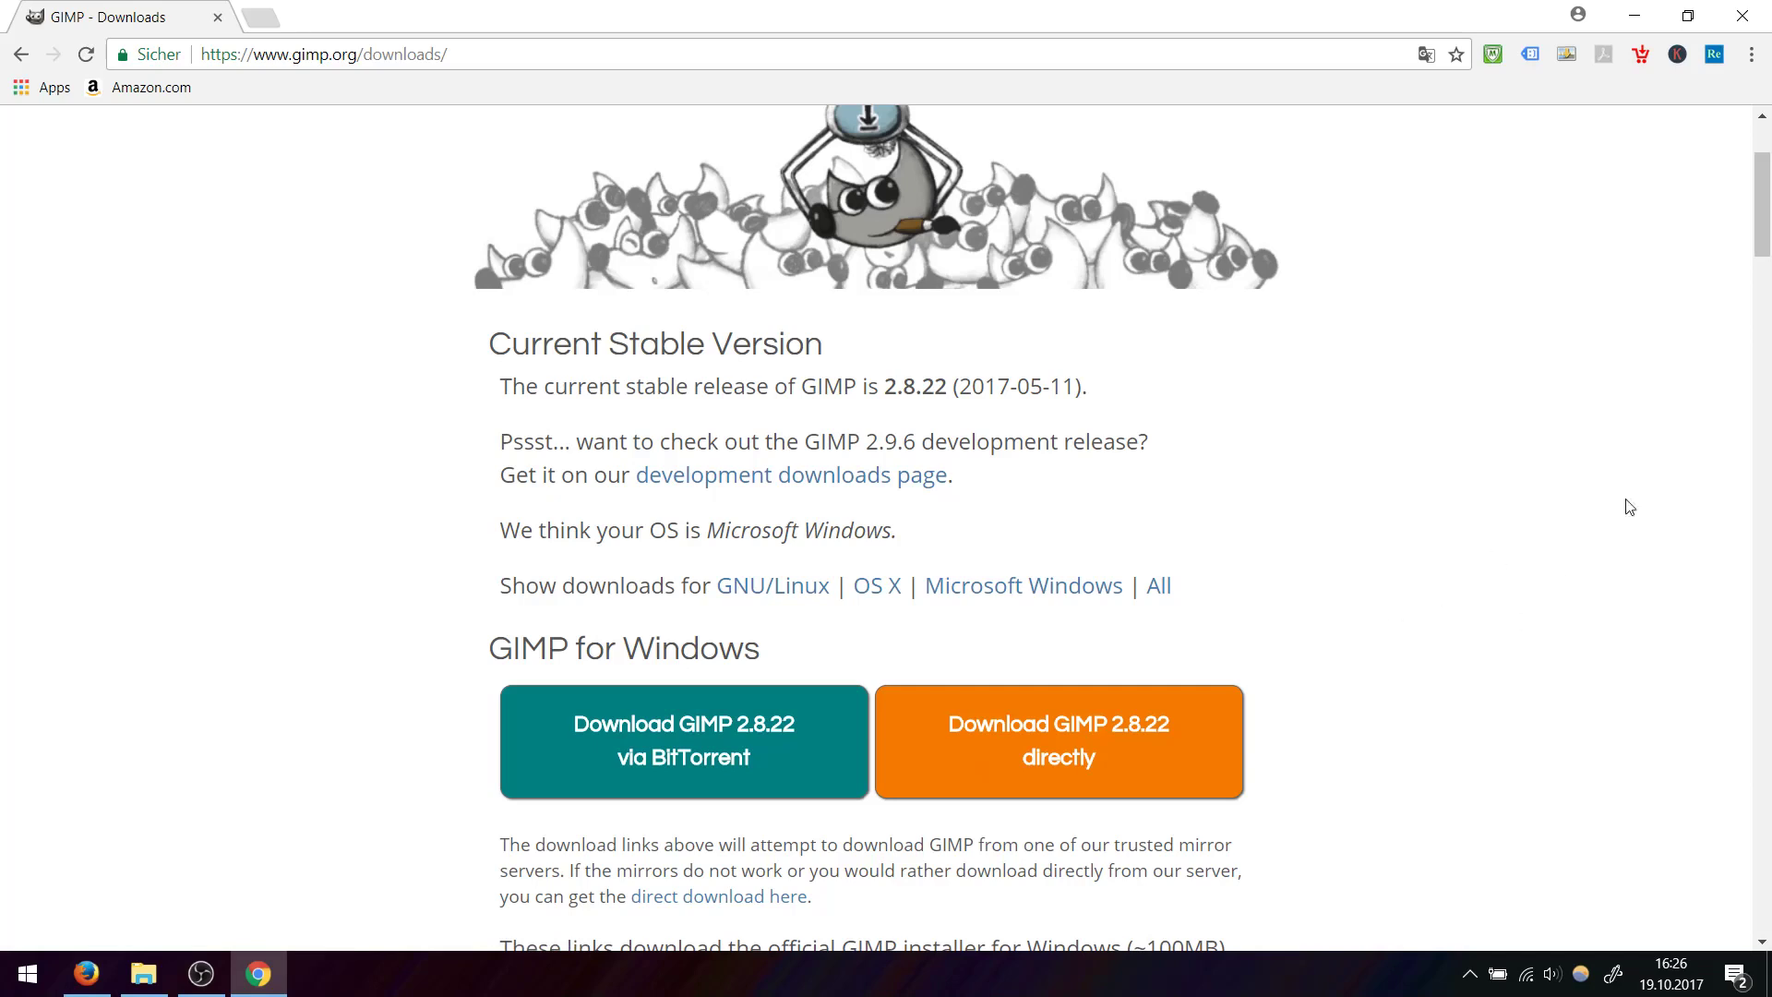
Minimize Chrome and launch GIMP 2 from its desktop shortcut.
click(1636, 15)
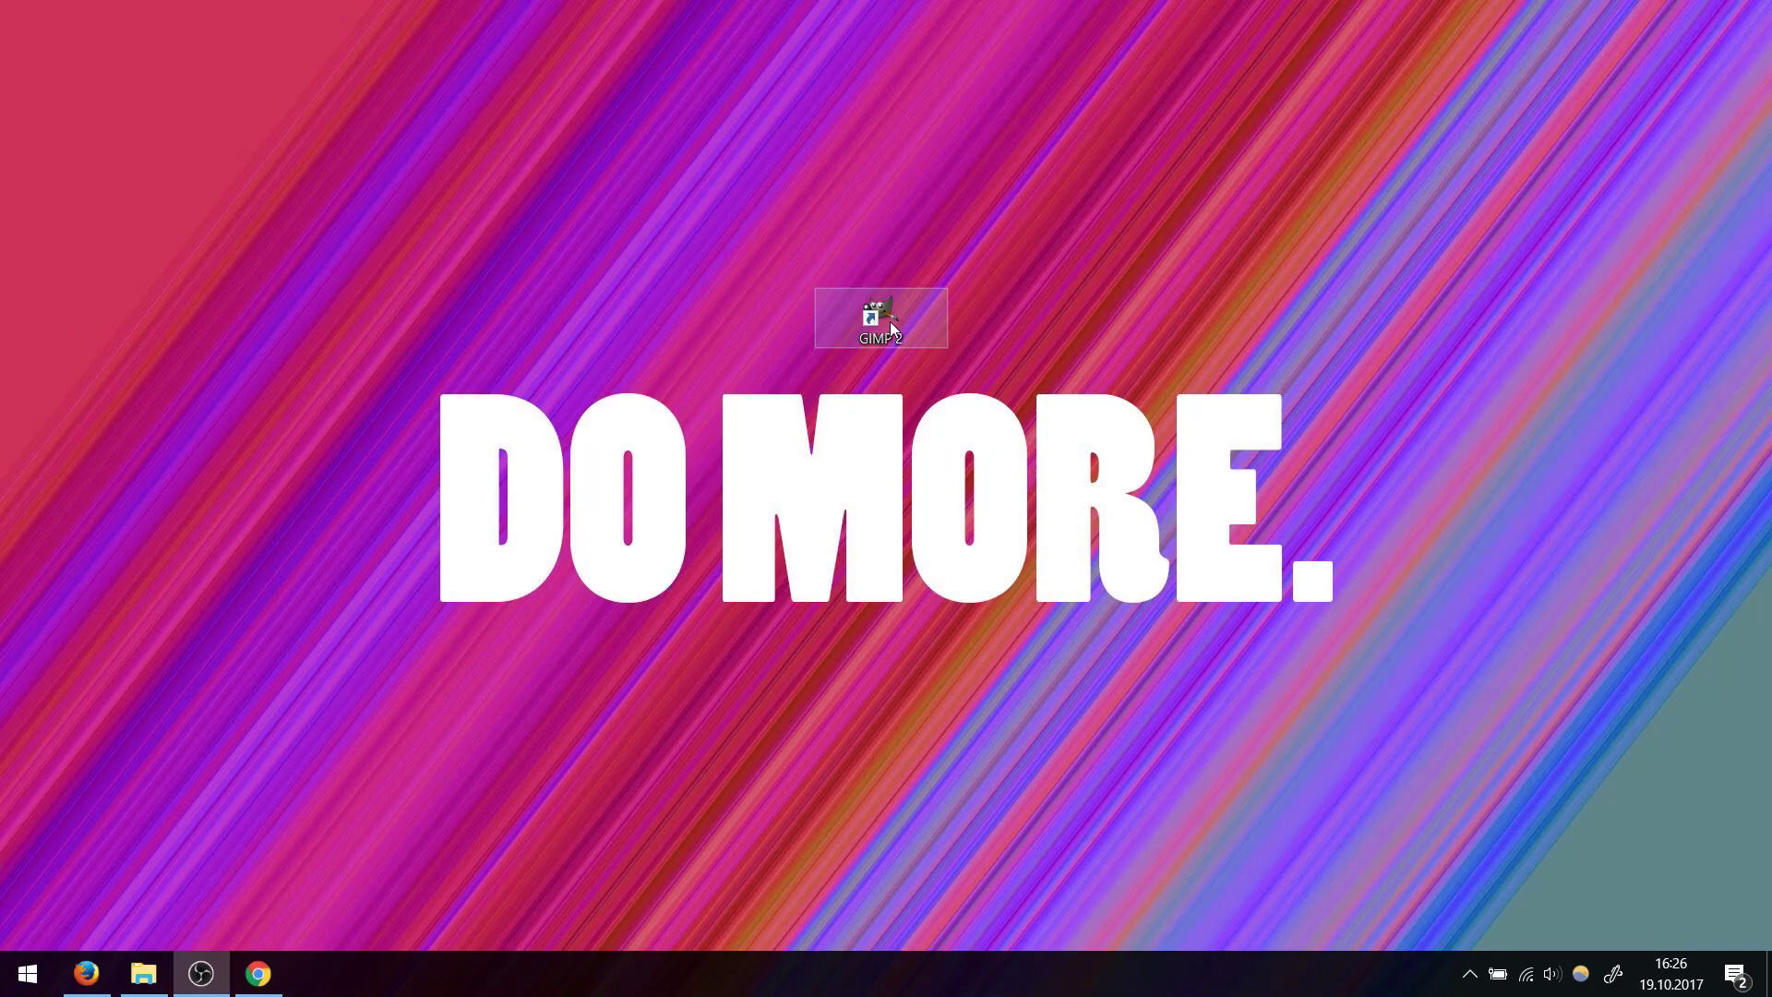
double_click(890, 321)
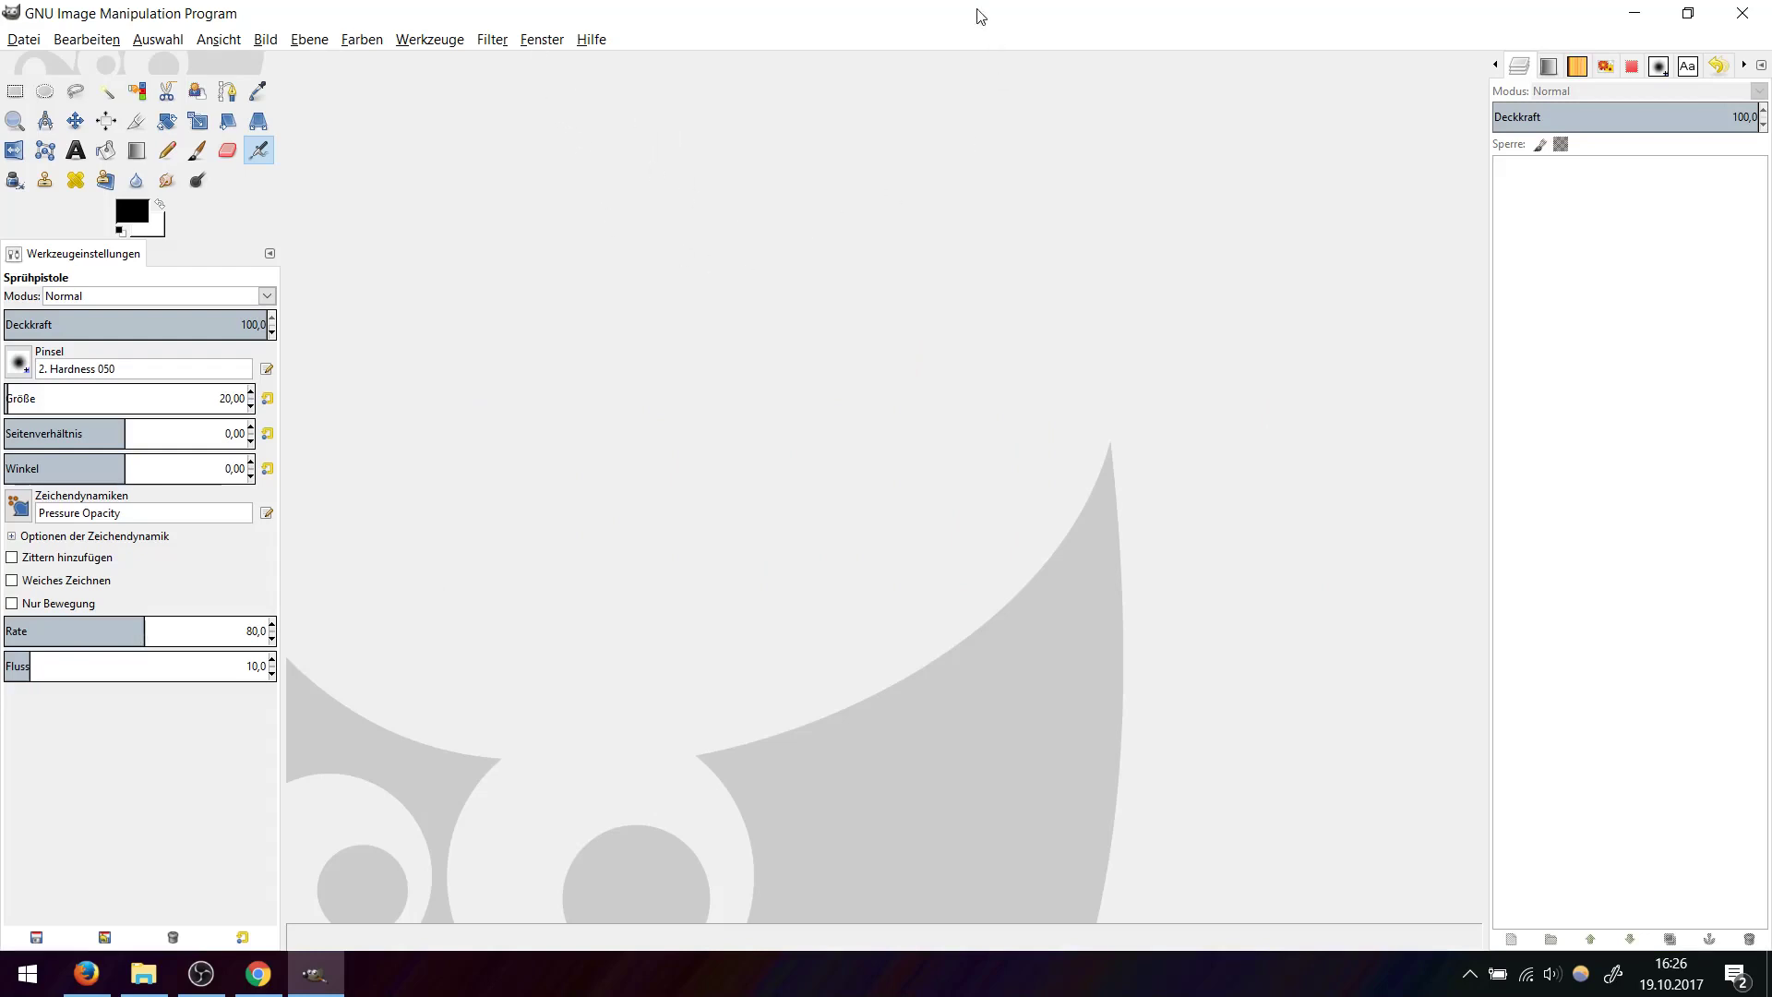
click(541, 40)
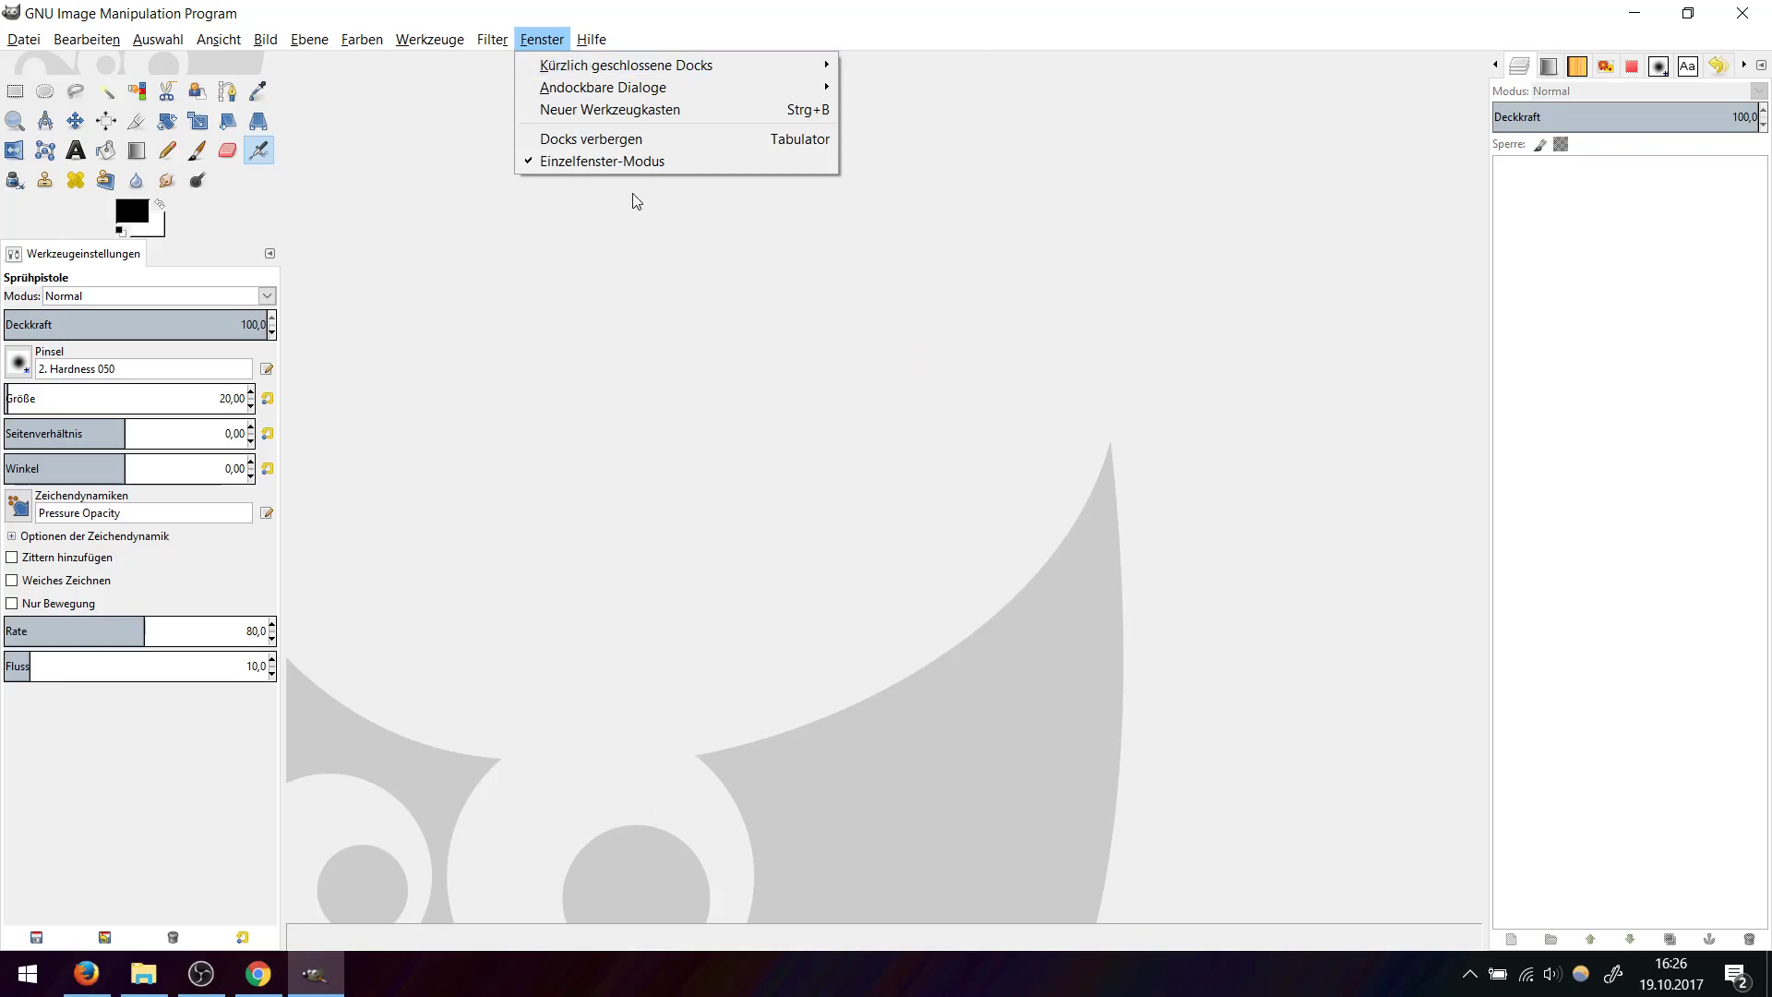
click(639, 167)
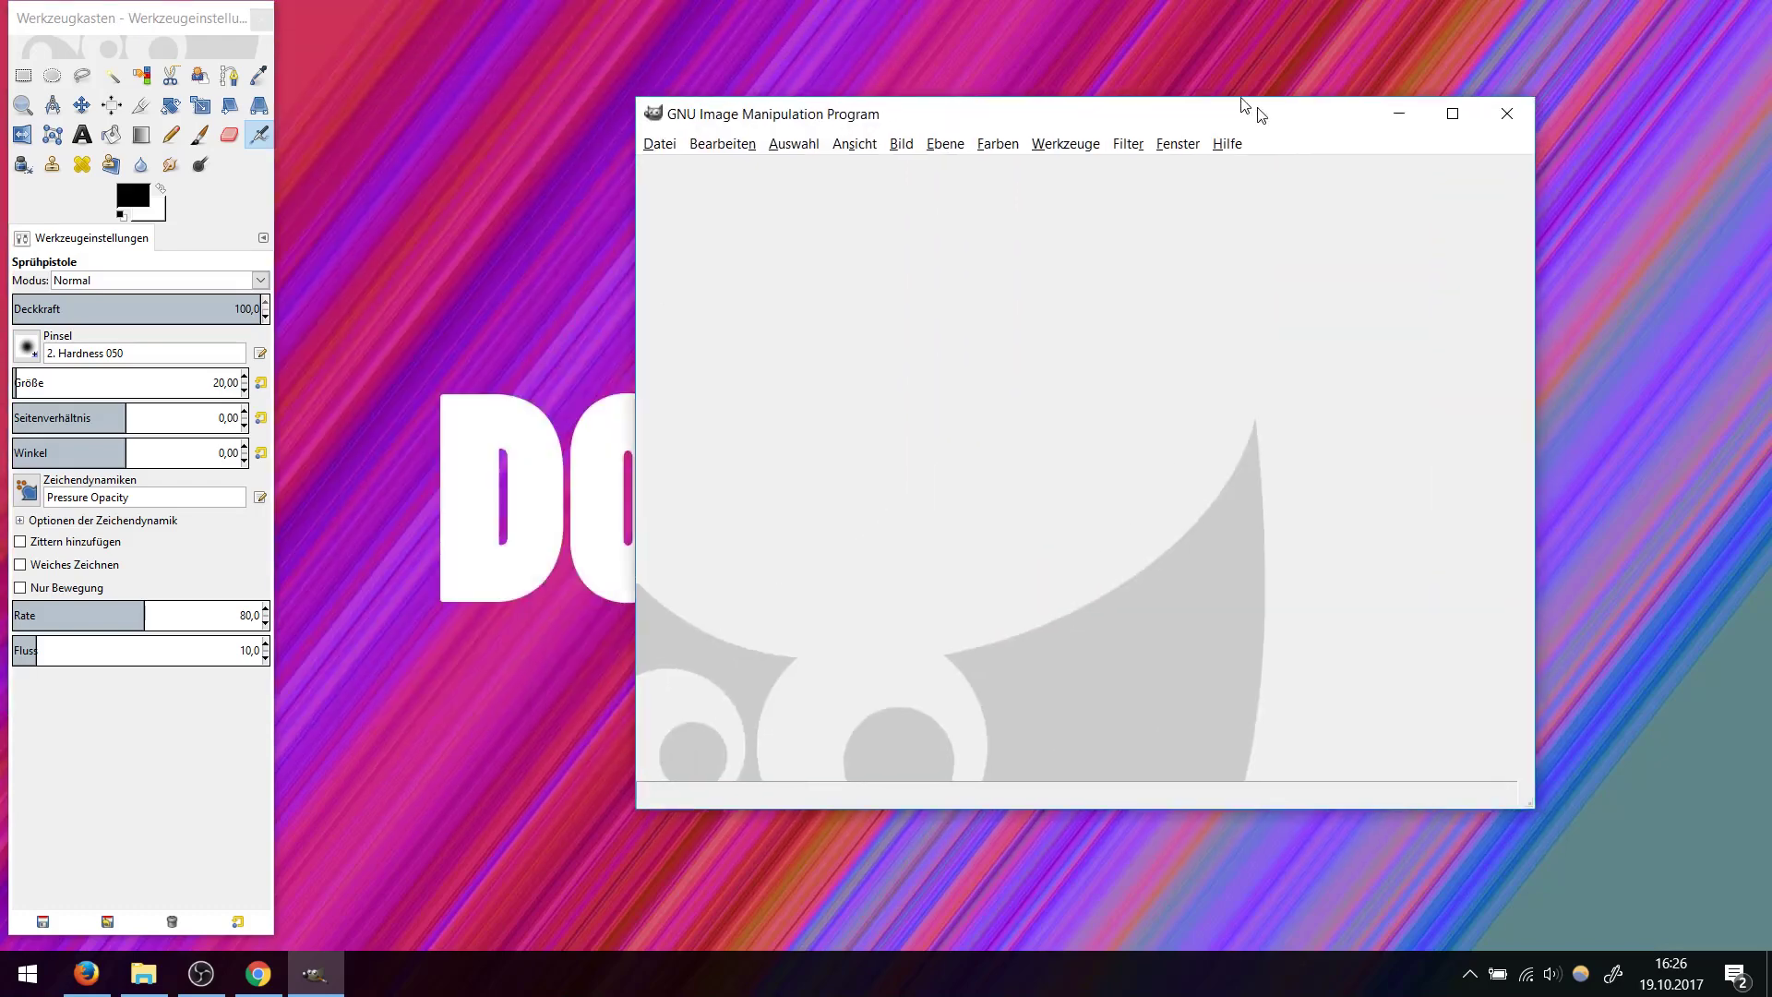
drag(1246, 107, 1133, 57)
mouse_move(189, 28)
mouse_down()
mouse_move(290, 137)
mouse_move(300, 72)
mouse_up()
drag(824, 61, 864, 71)
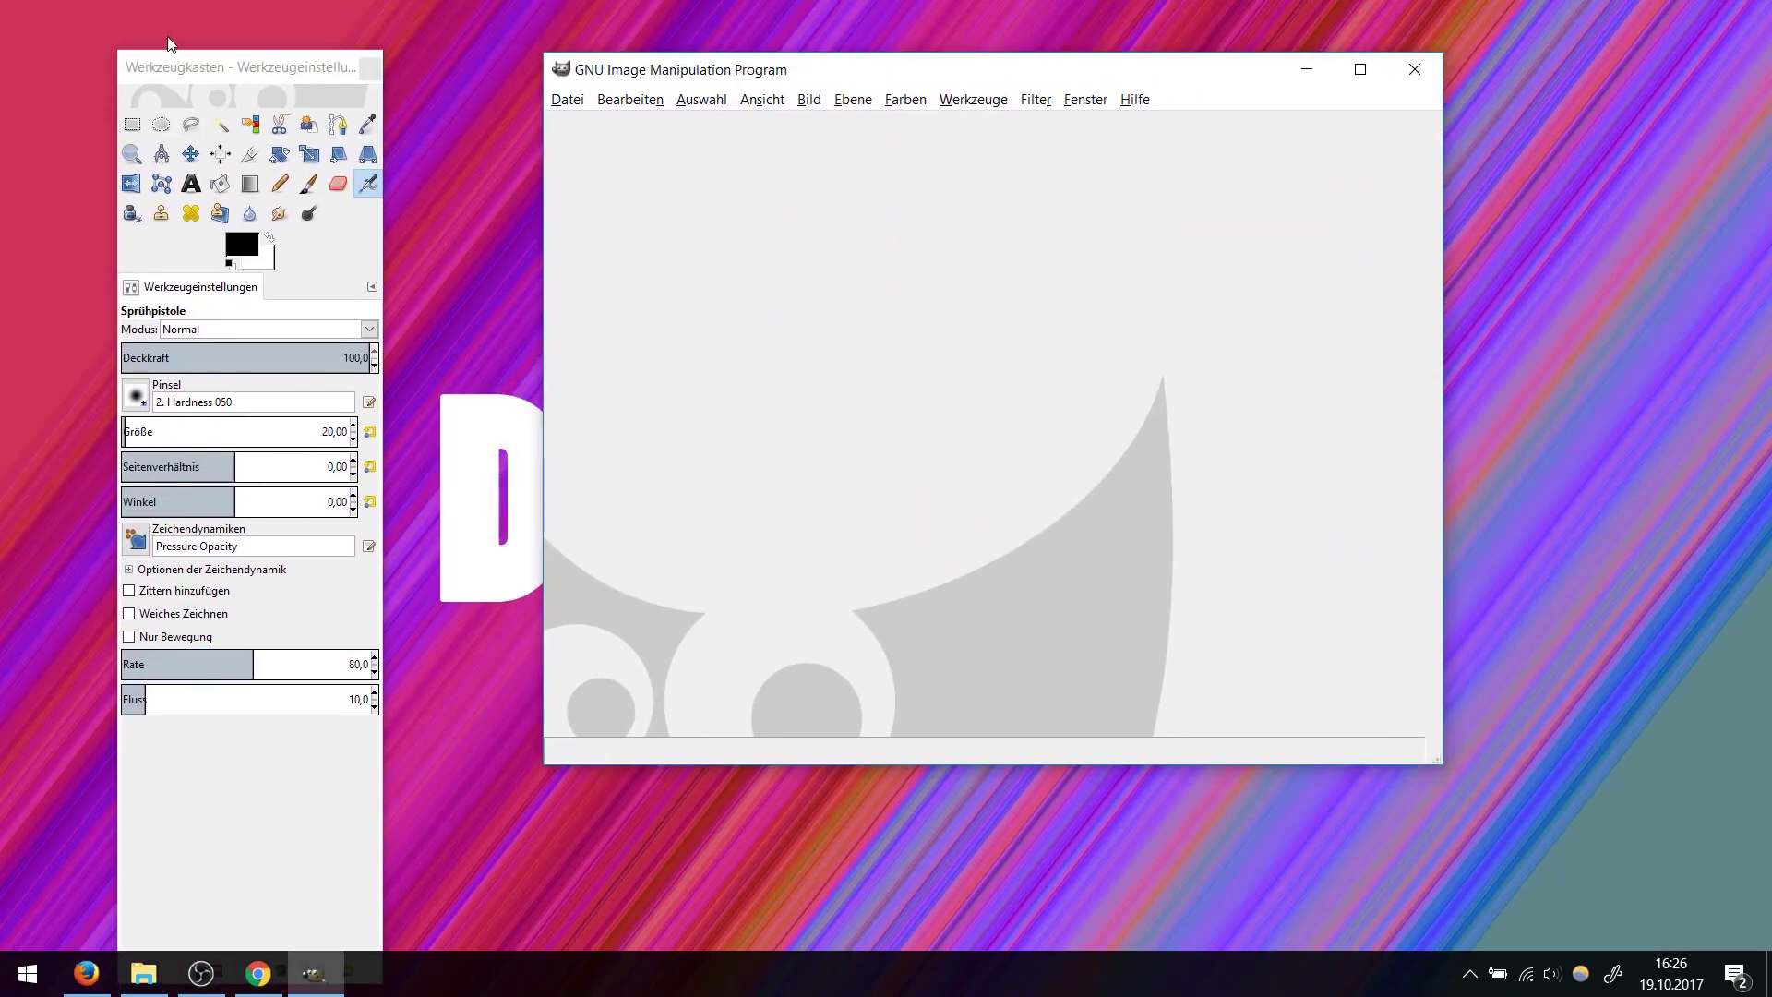
drag(221, 65, 228, 56)
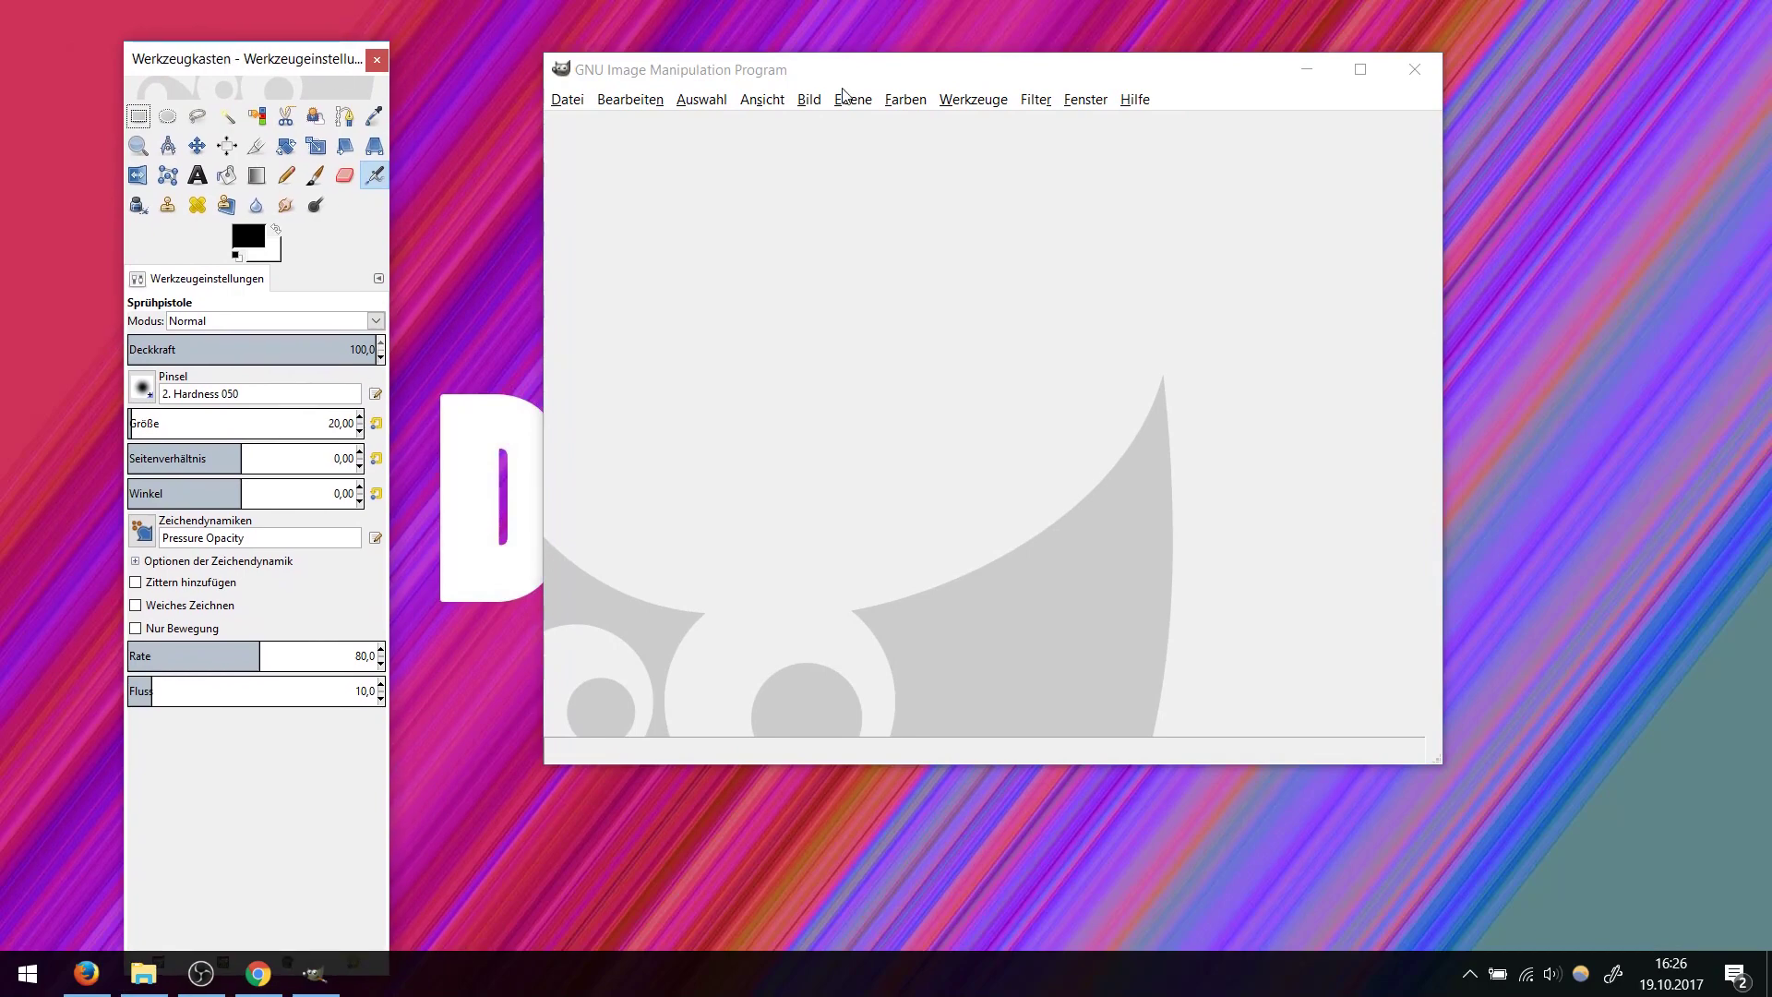
drag(846, 76, 844, 65)
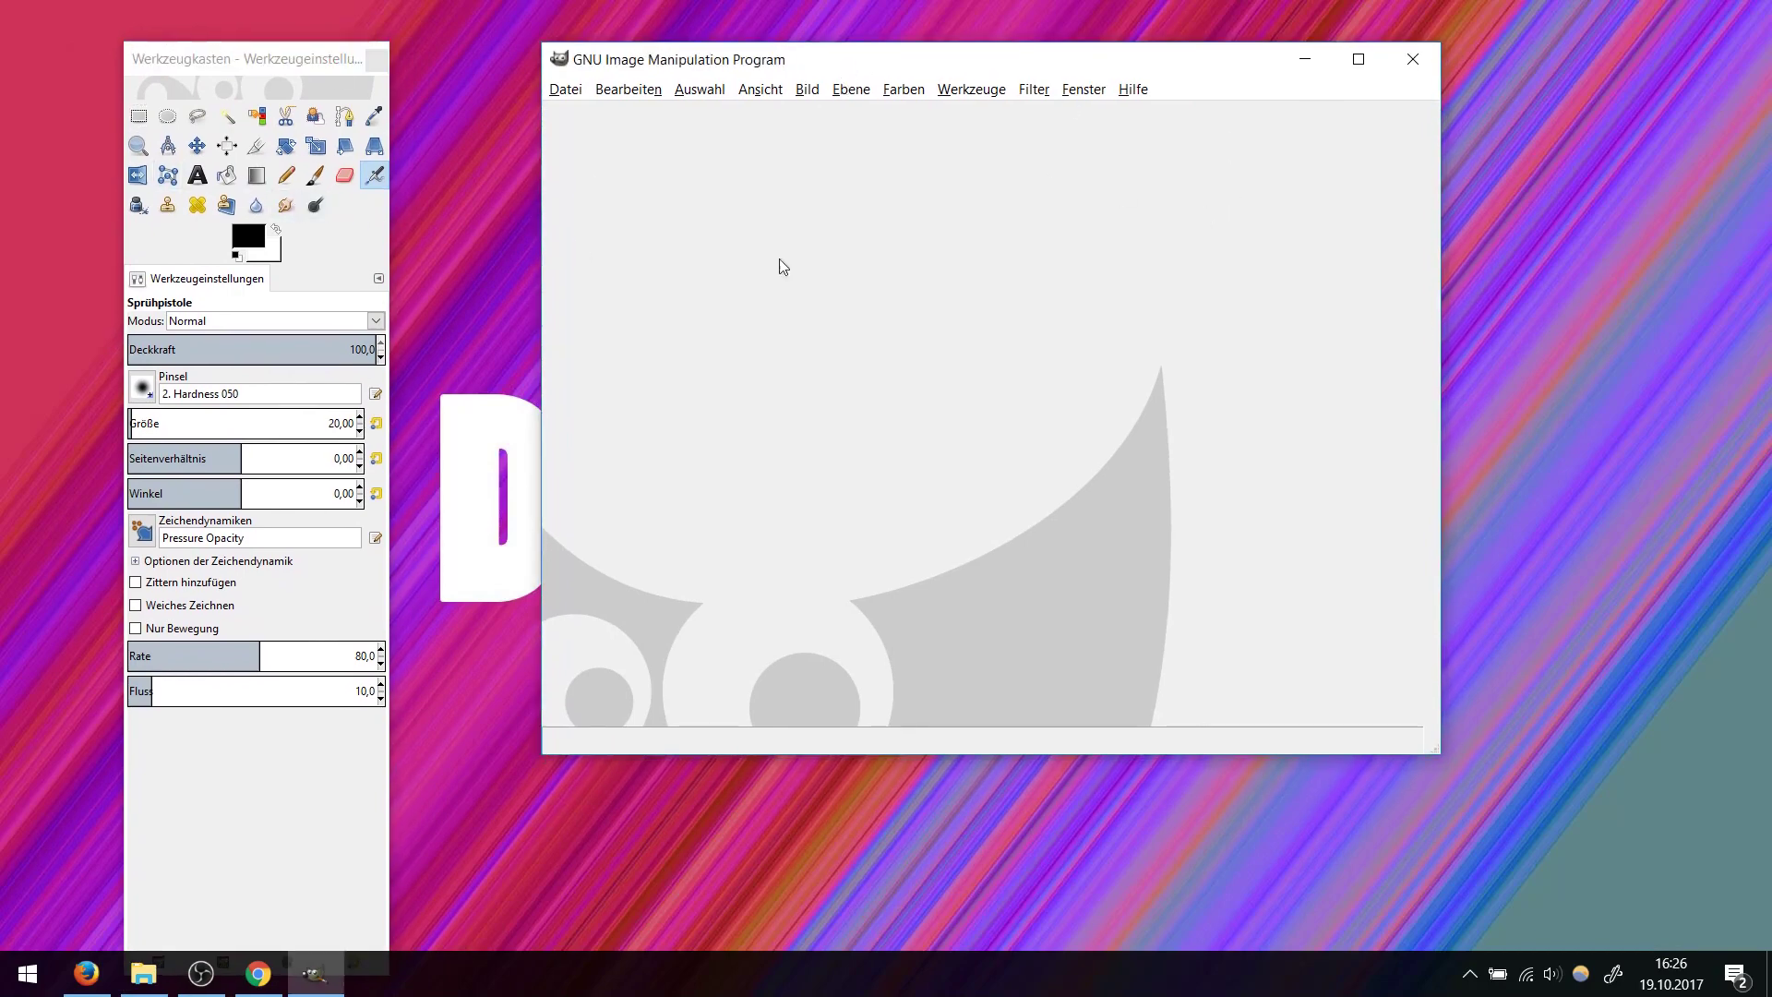
click(1083, 90)
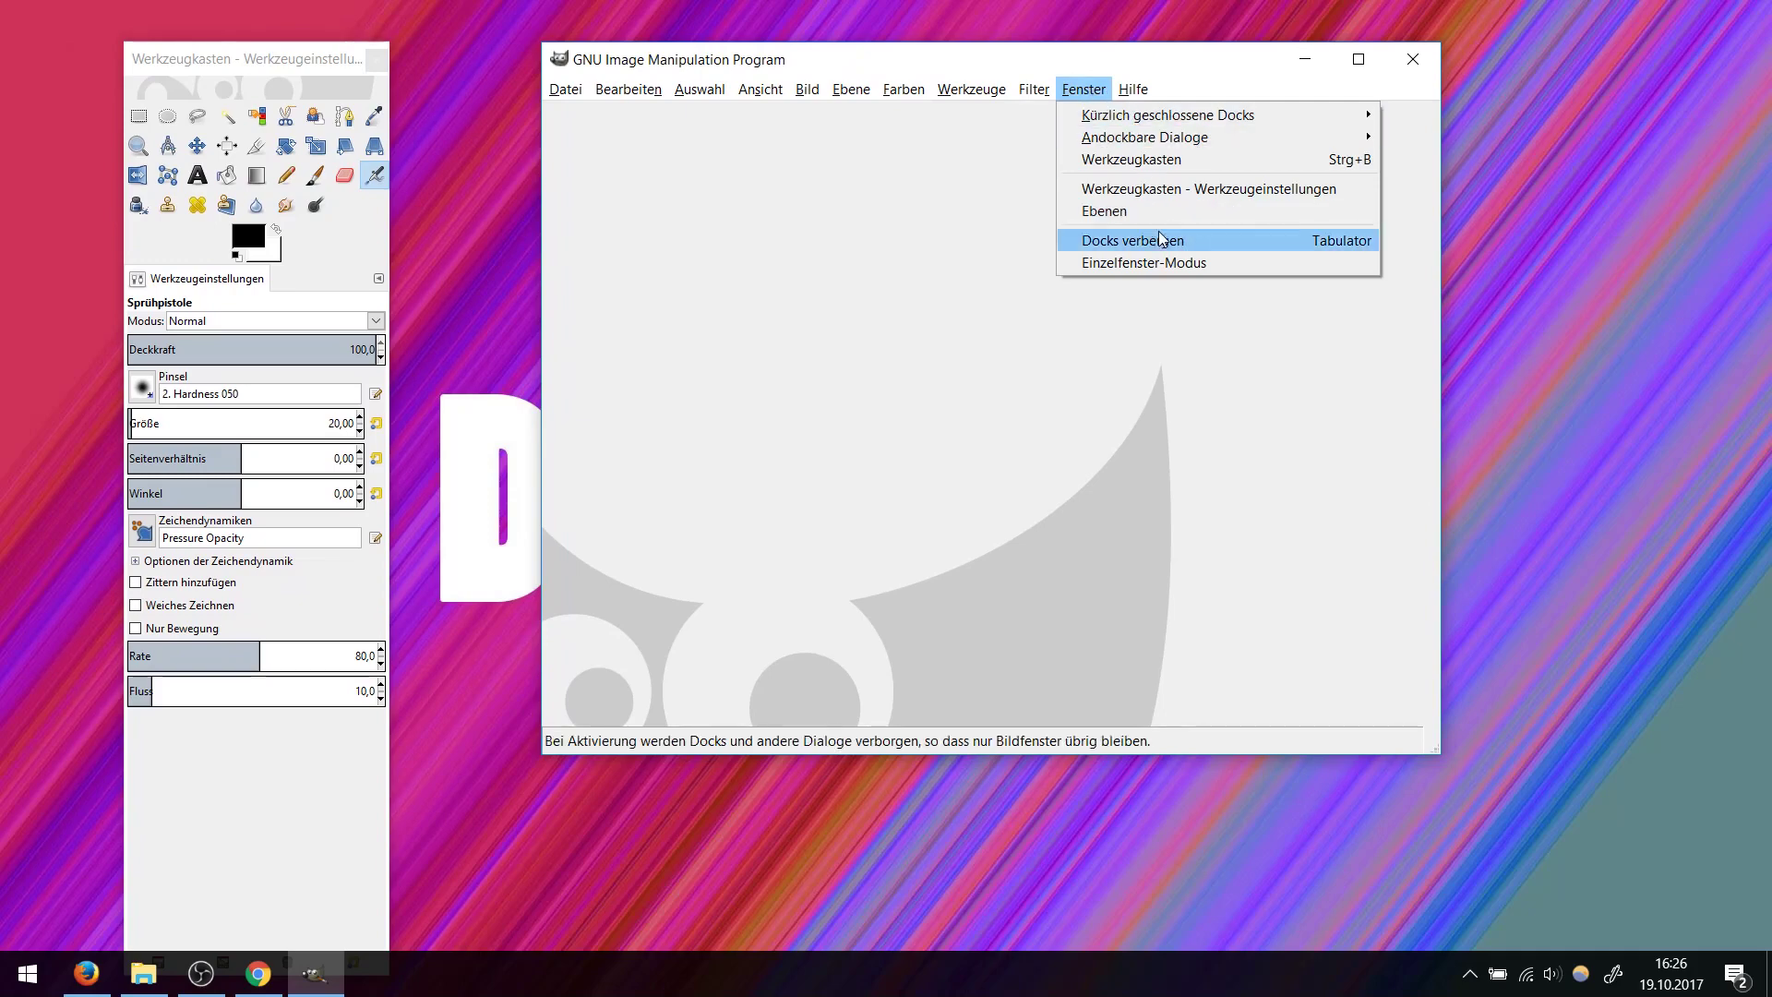
click(1161, 263)
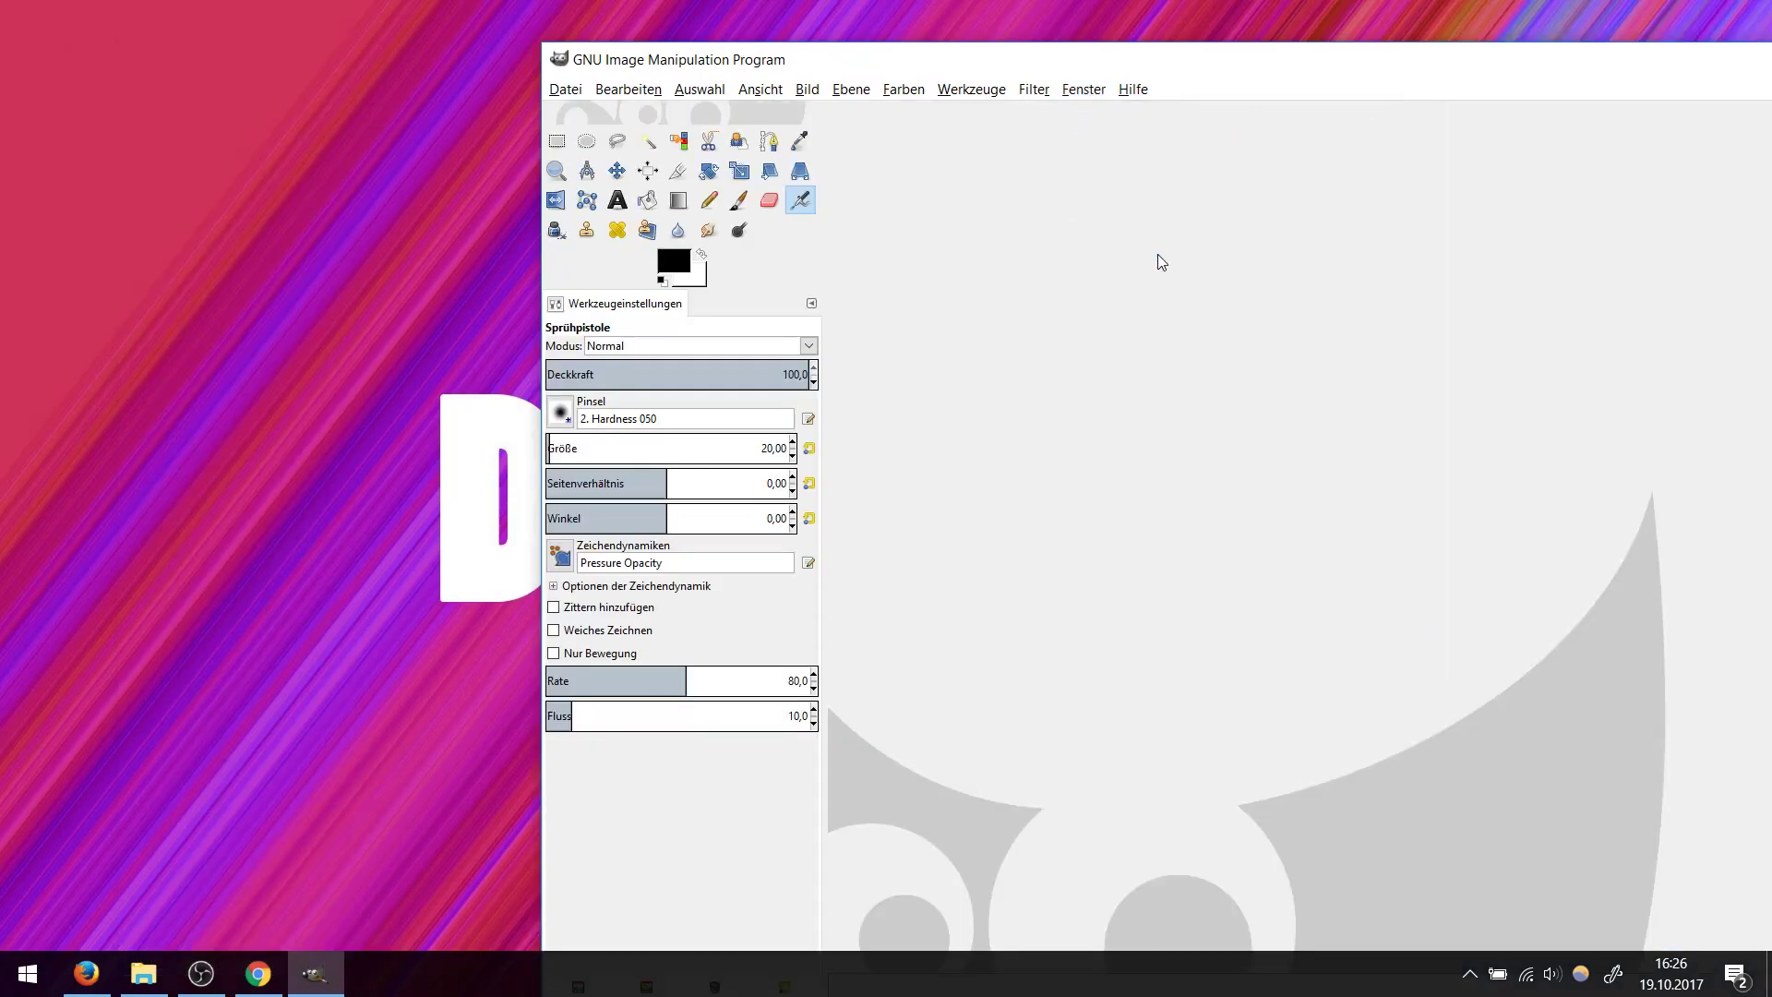
drag(1083, 61, 541, 50)
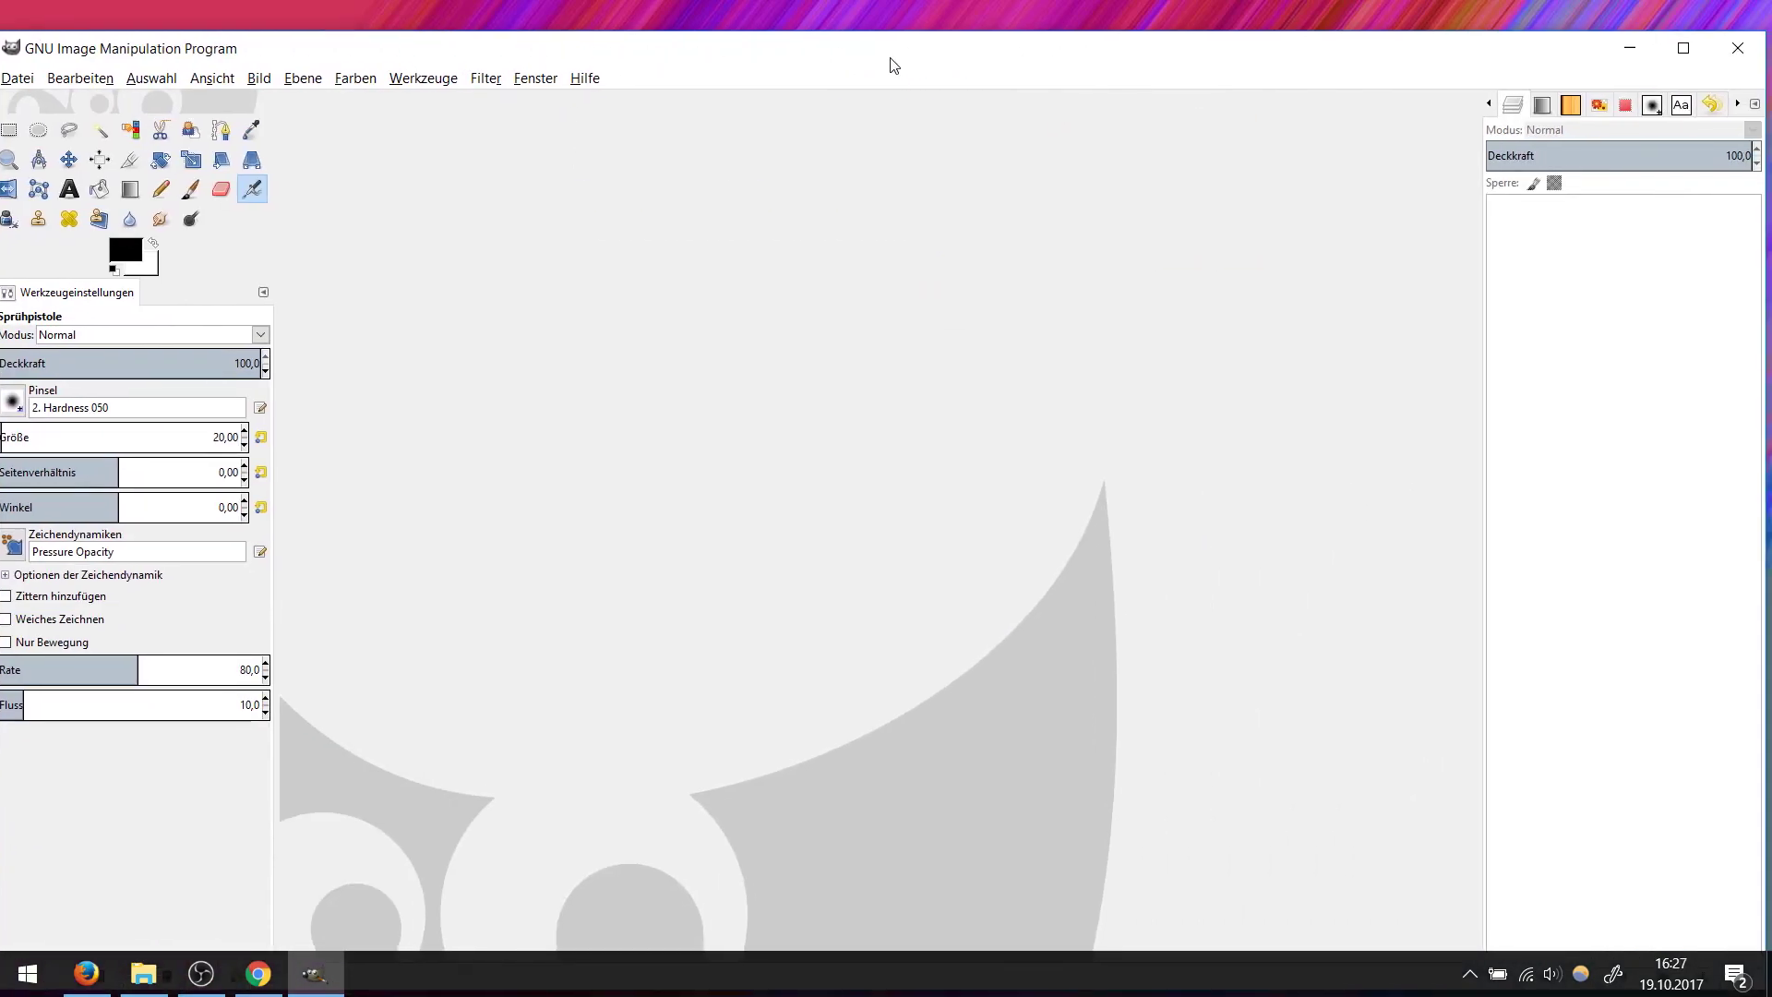
mouse_move(893, 65)
mouse_down()
mouse_move(913, 64)
mouse_move(892, 7)
mouse_up()
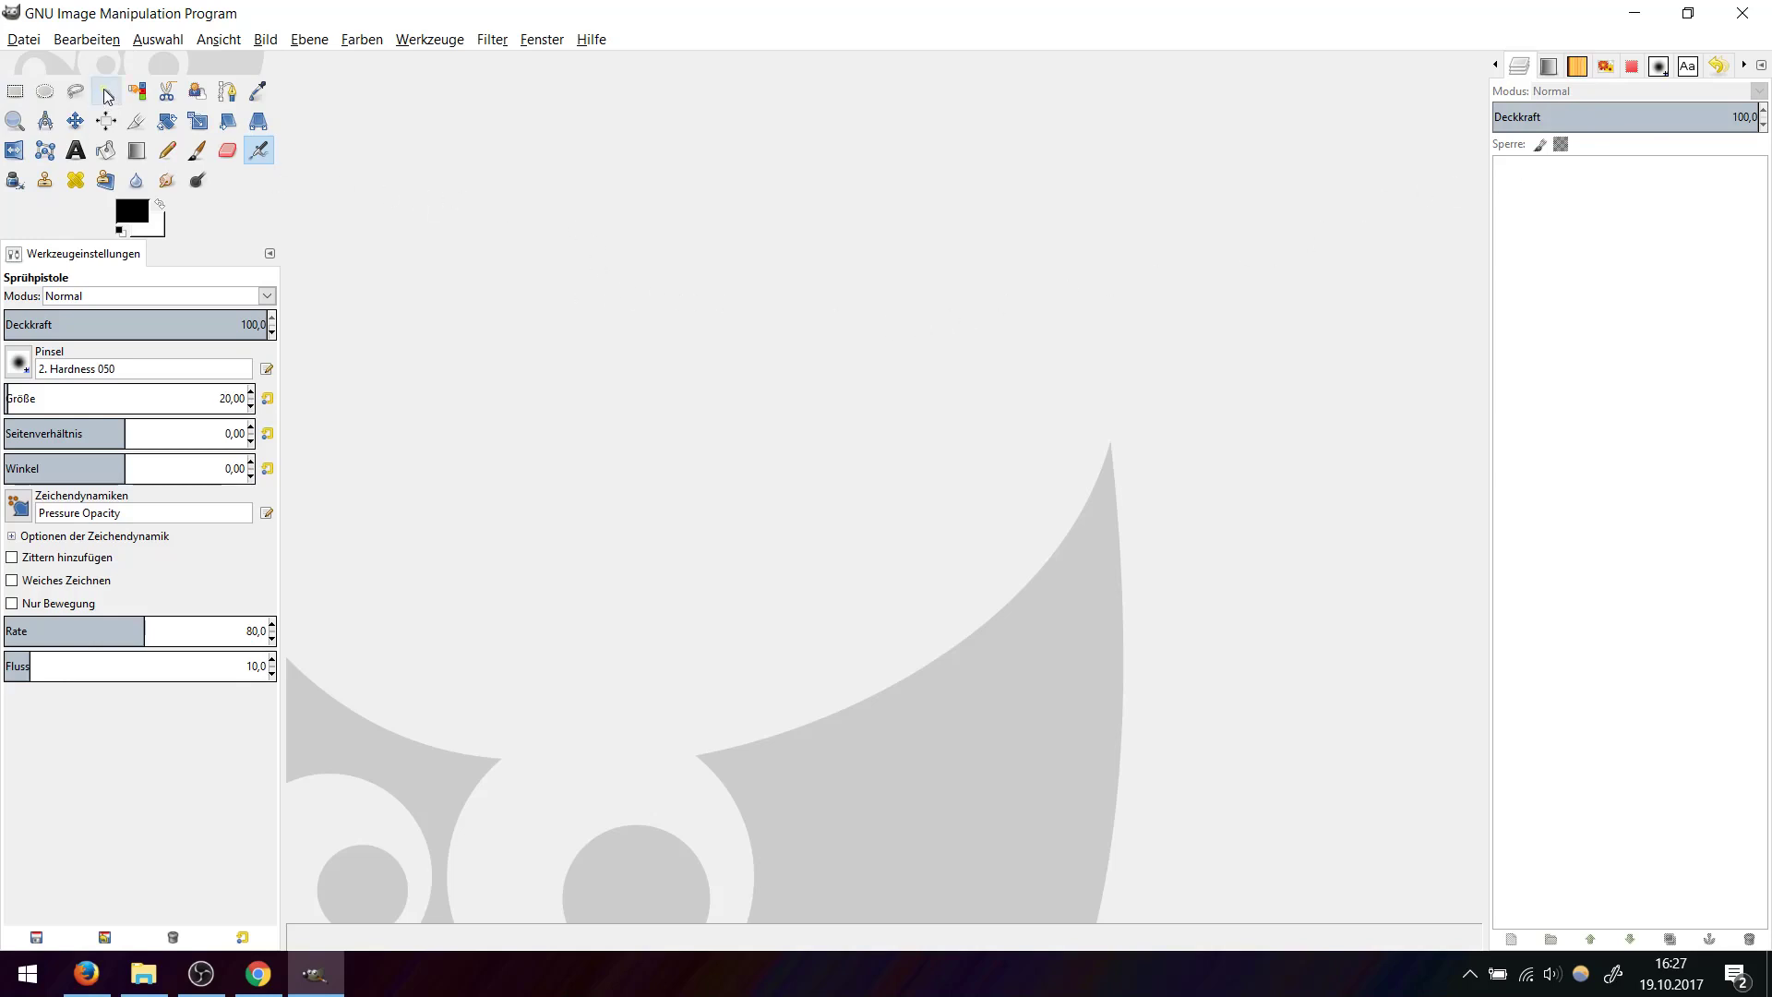
Create a new image via Datei > Neu with Breite 1000 and Höhe 1000 pixels.
click(17, 40)
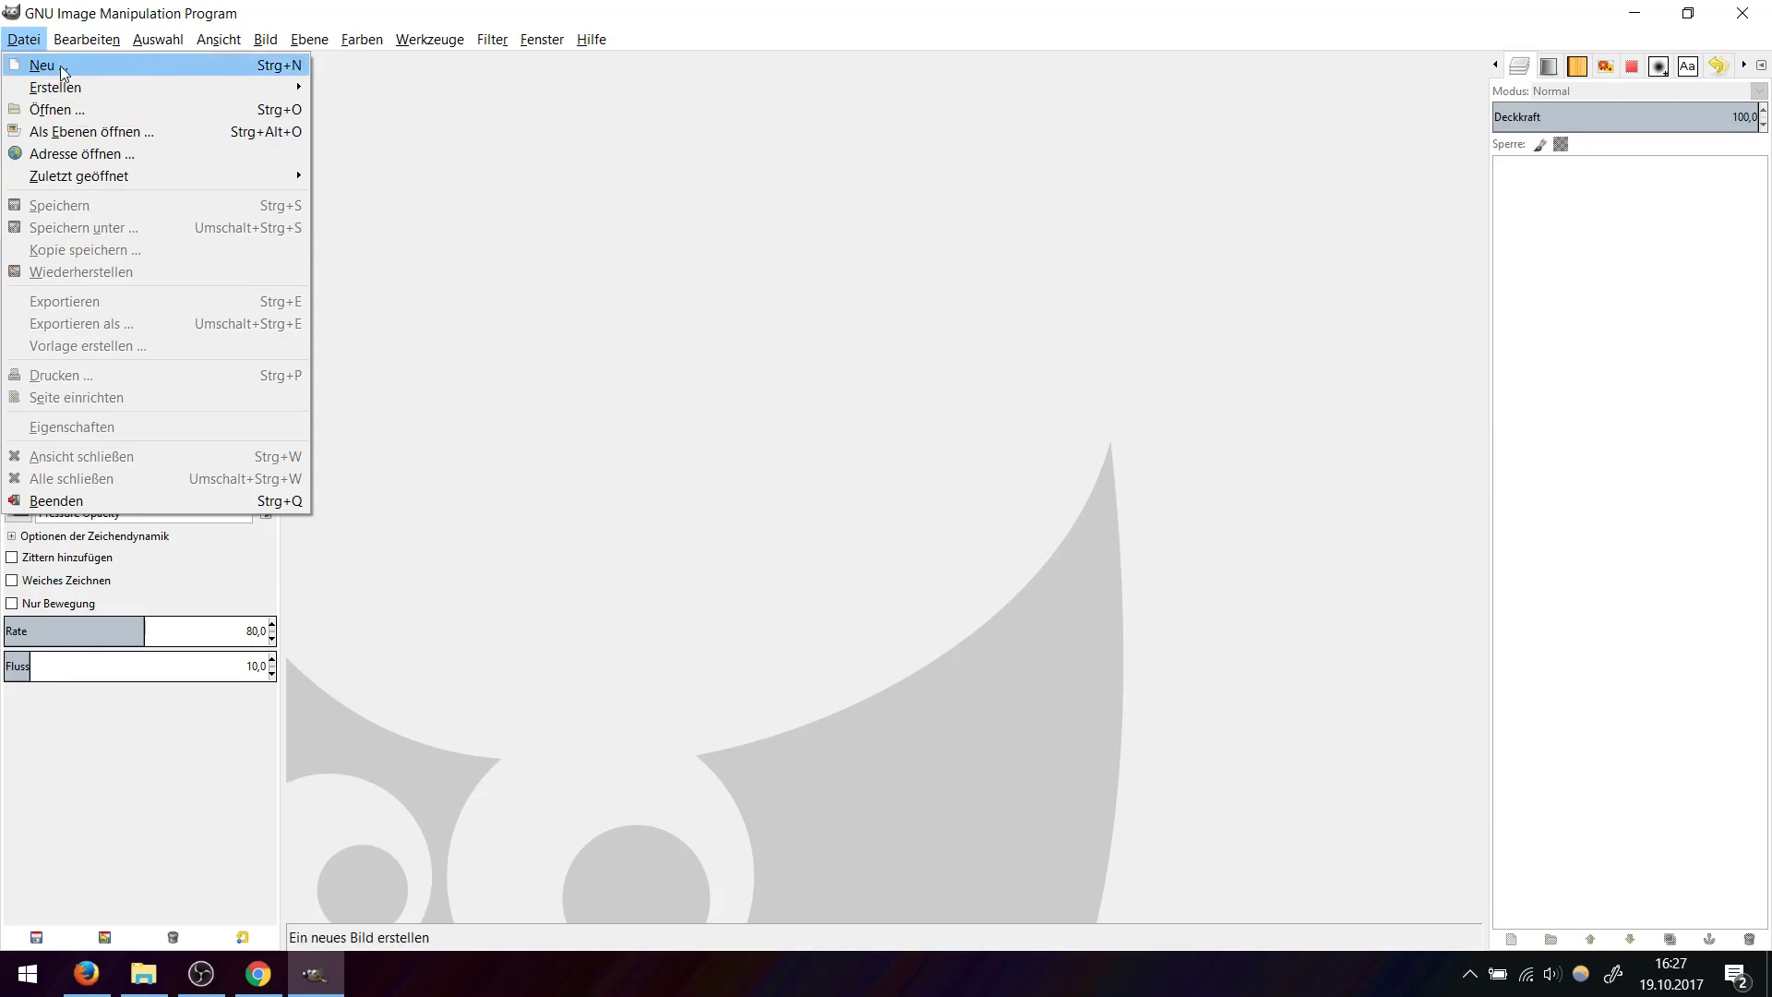
click(45, 66)
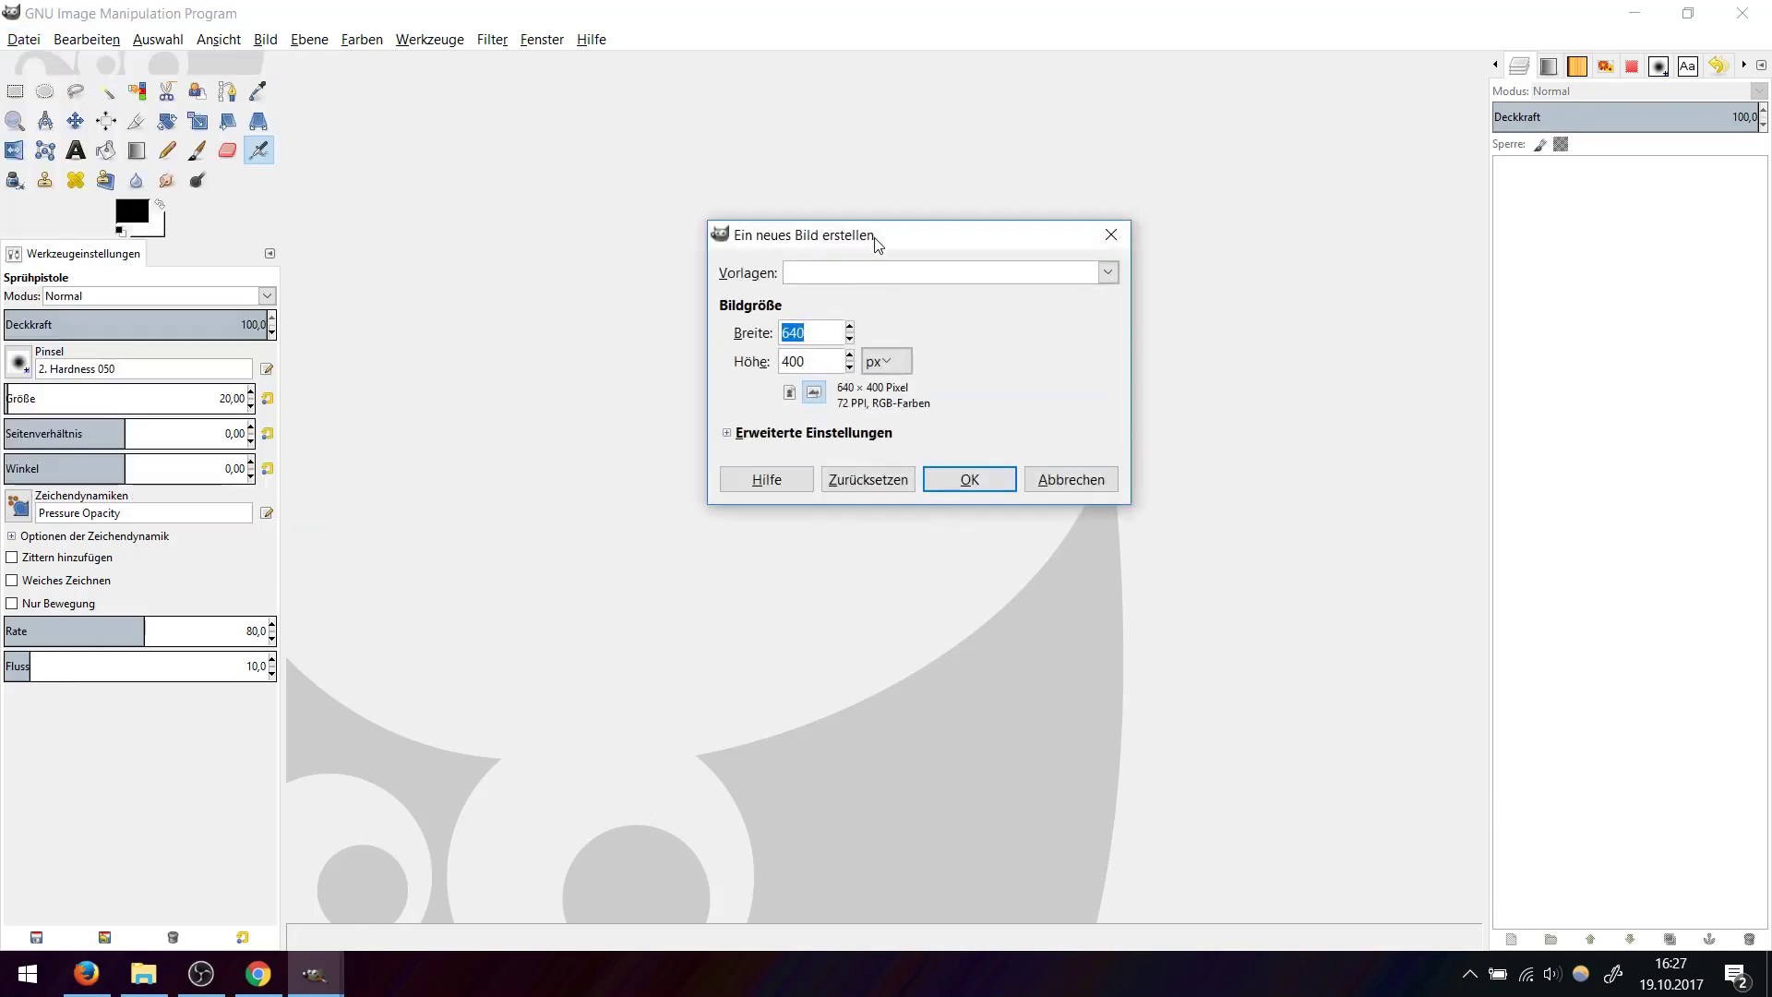
drag(875, 240, 760, 281)
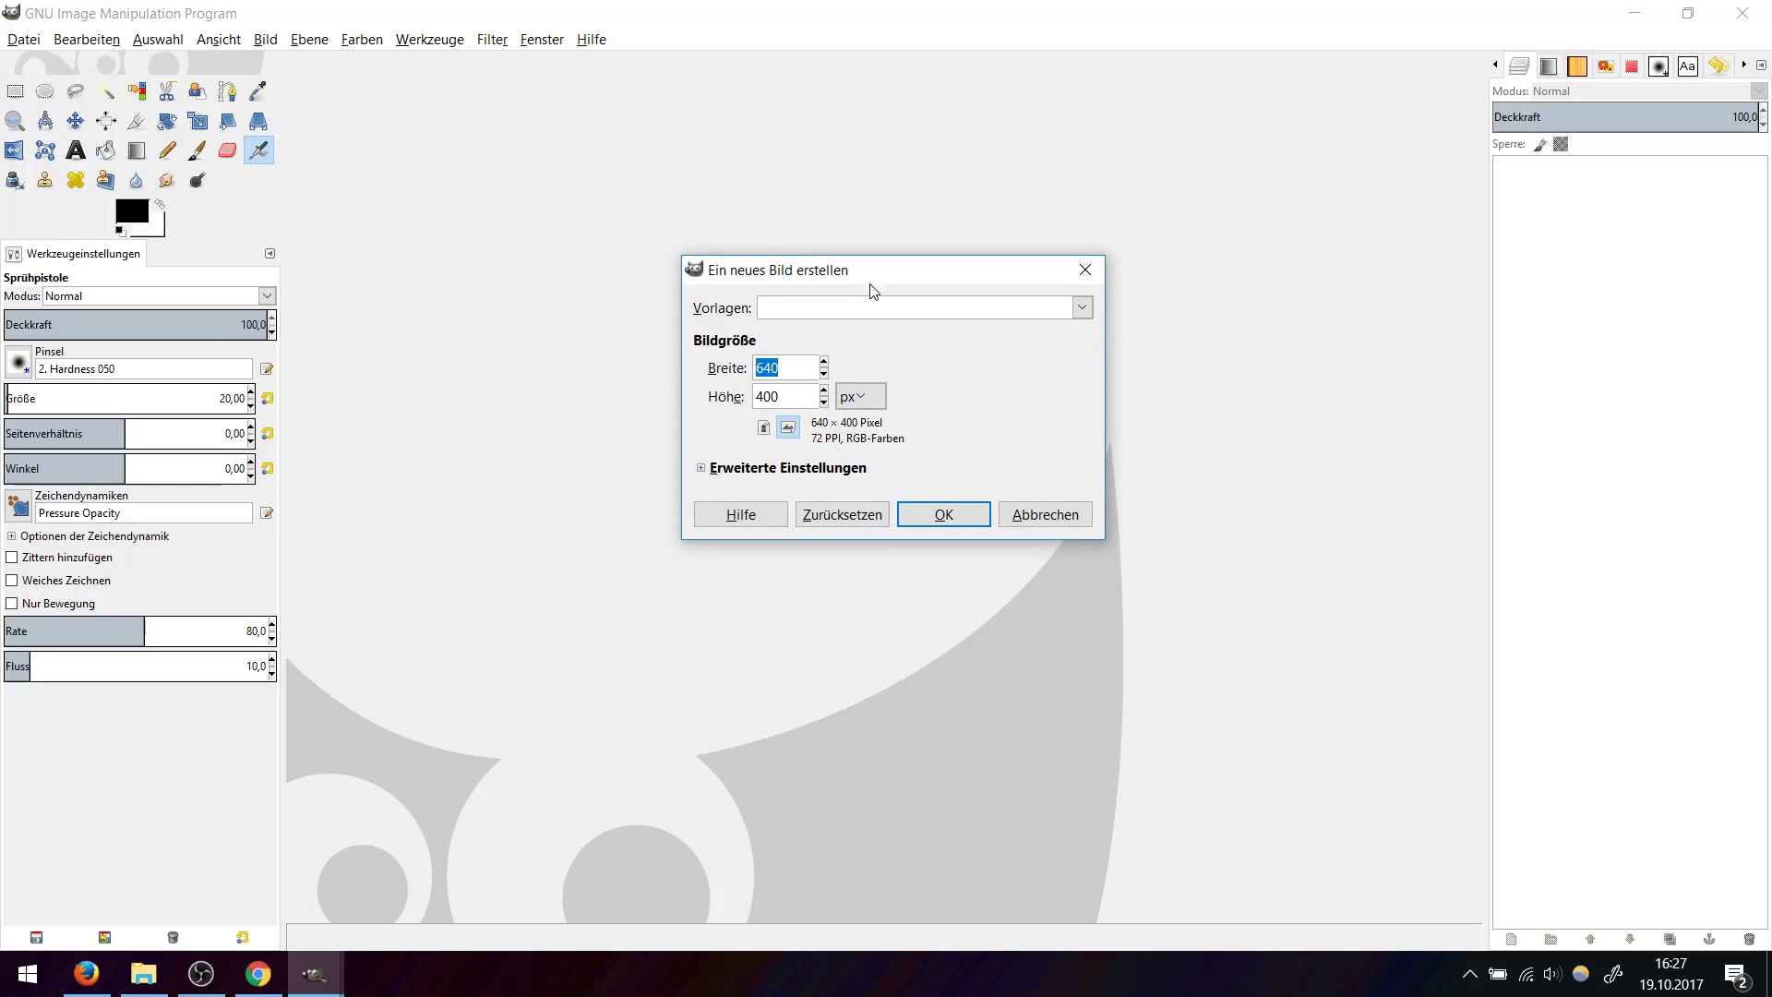
click(805, 370)
key(BackSpace)
key(BackSpace)
key(BackSpace)
text(100)
key(Tab)
text(1000)
click(971, 521)
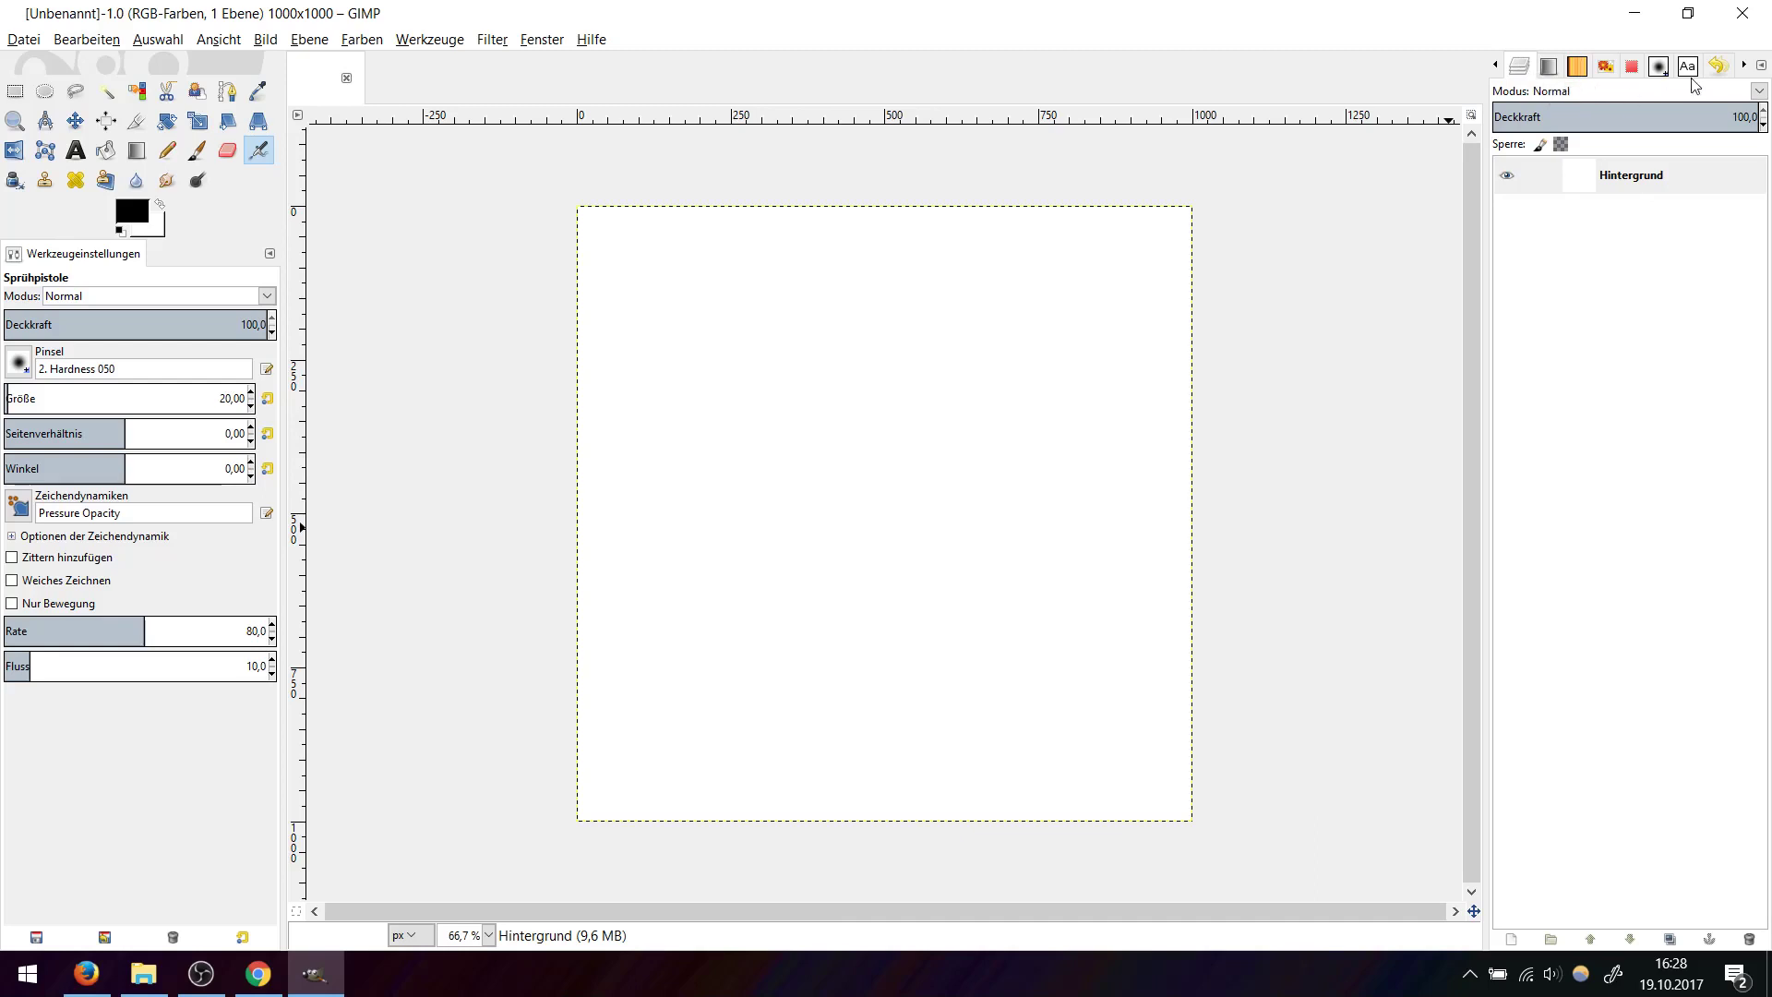
Select the Hintergrund layer in the Layers panel.
click(1661, 189)
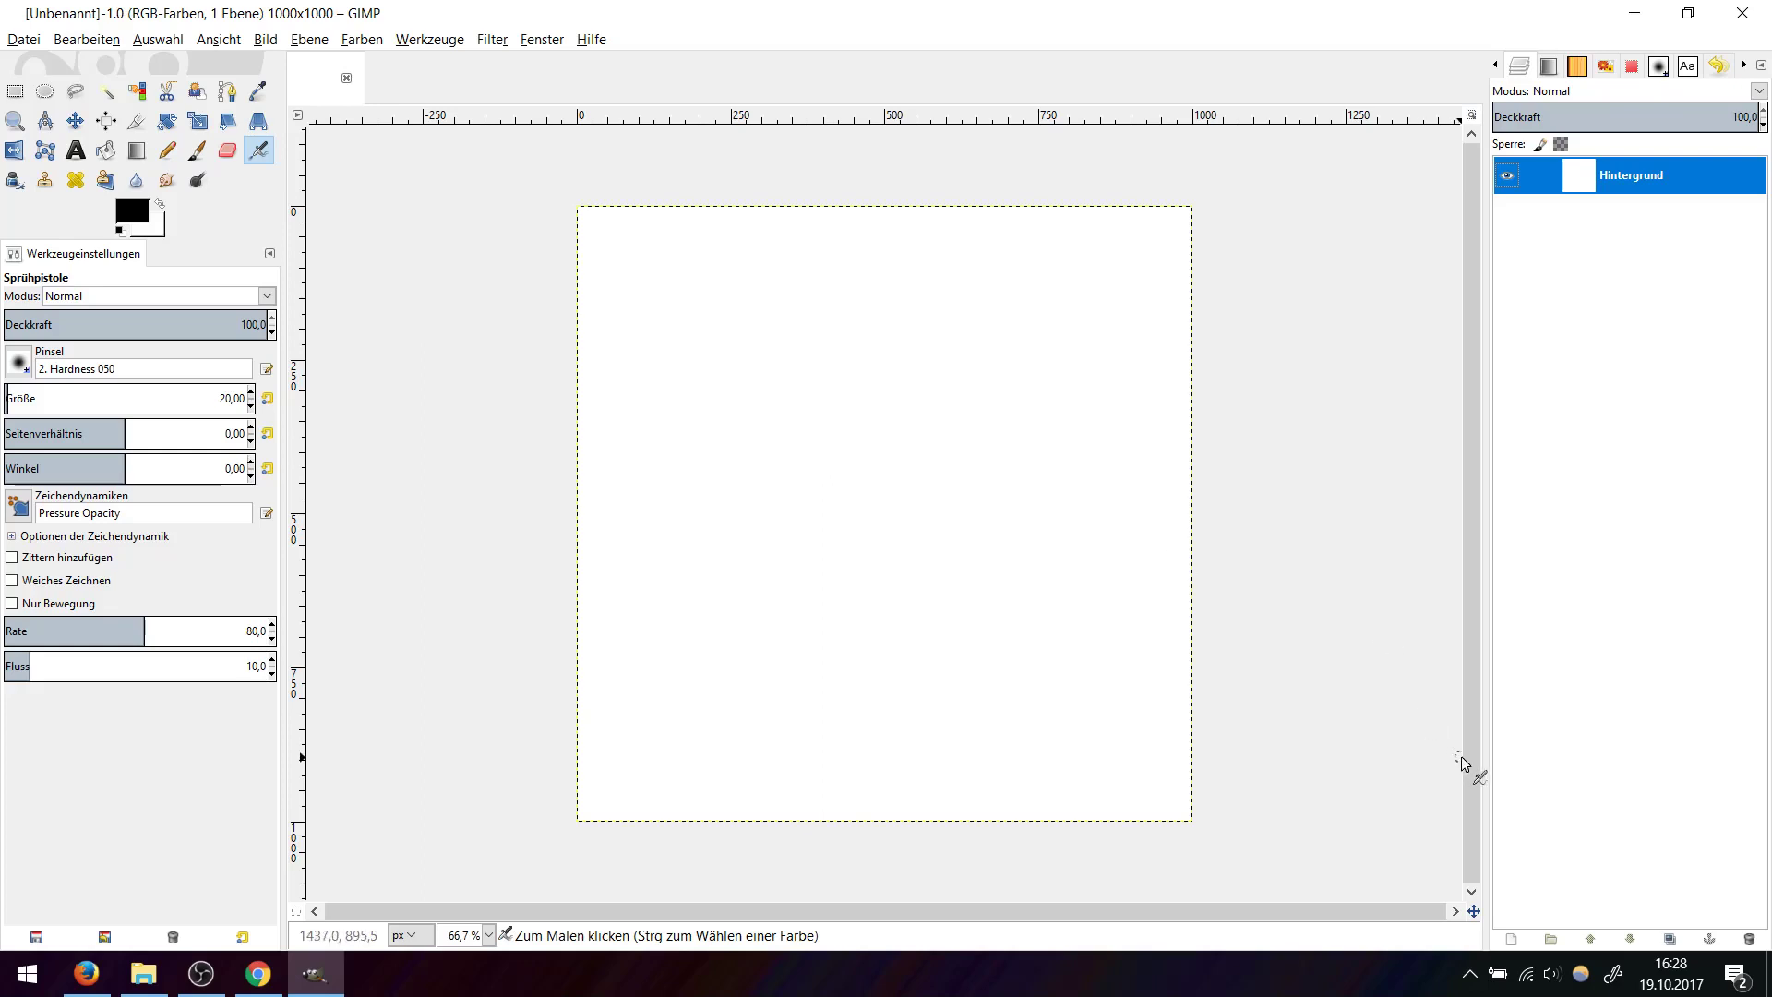
Add a new layer 'Ebene' with Transparenz fill above Hintergrund.
click(1516, 943)
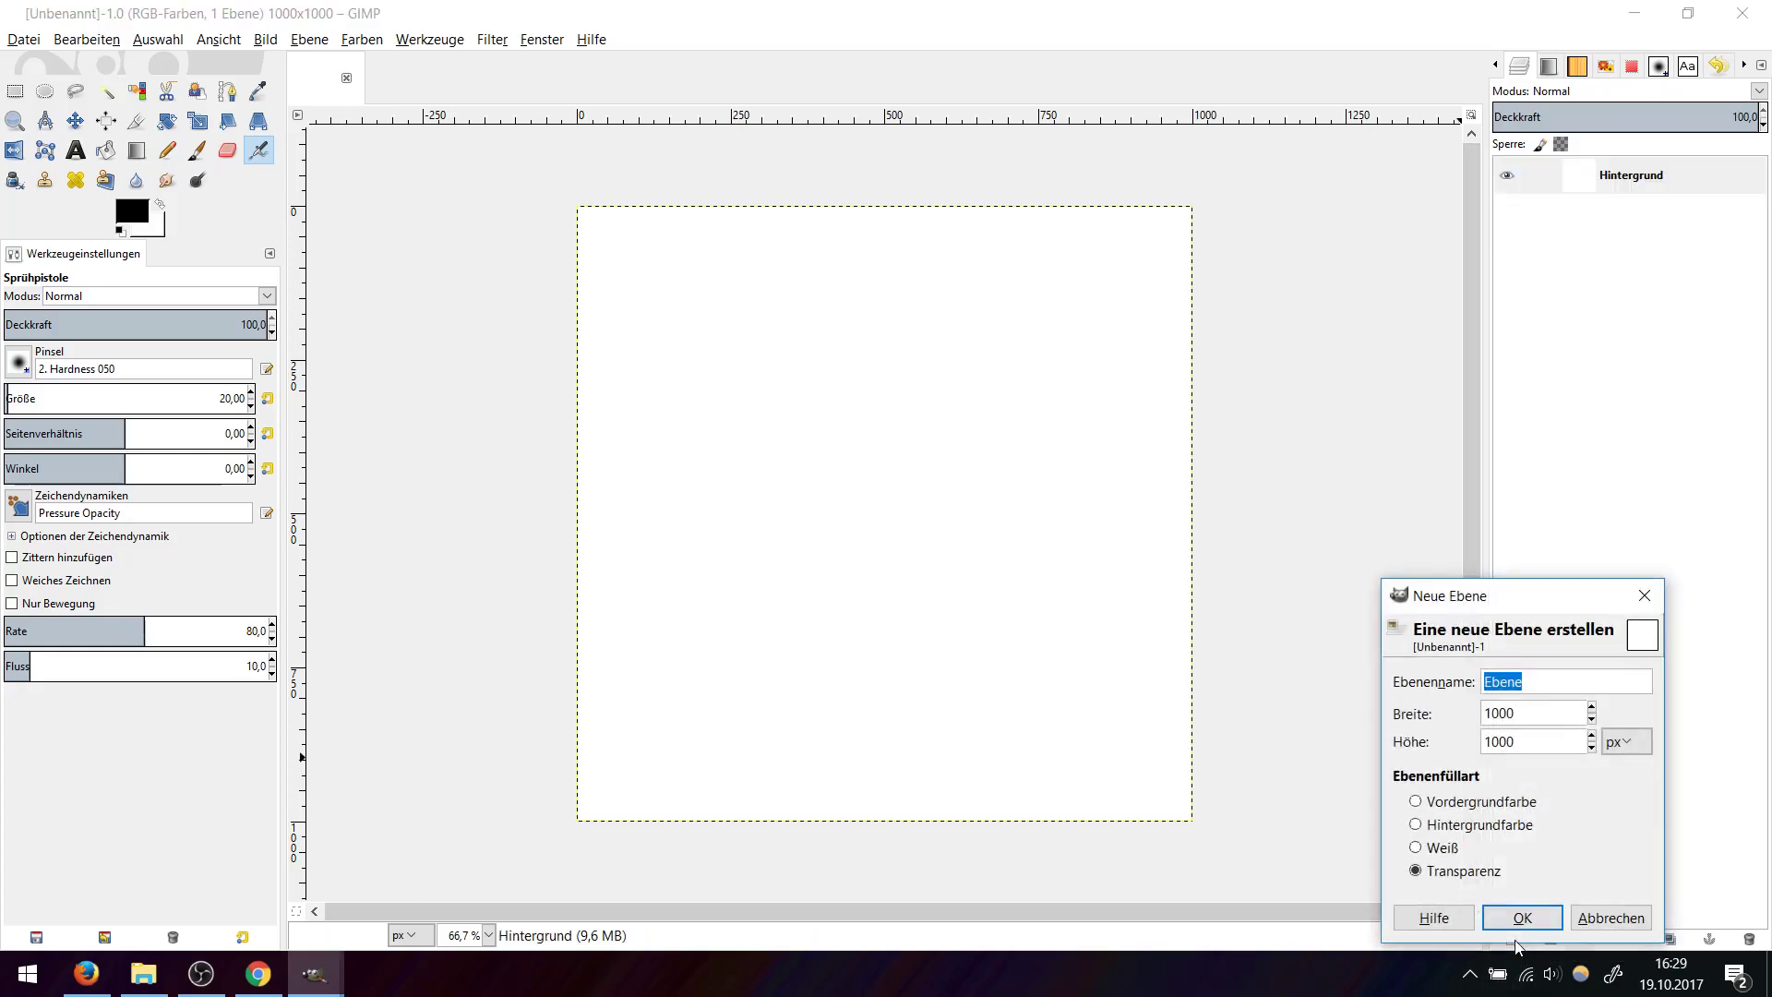
mouse_move(1493, 602)
mouse_down()
mouse_move(1050, 335)
mouse_move(898, 272)
mouse_up()
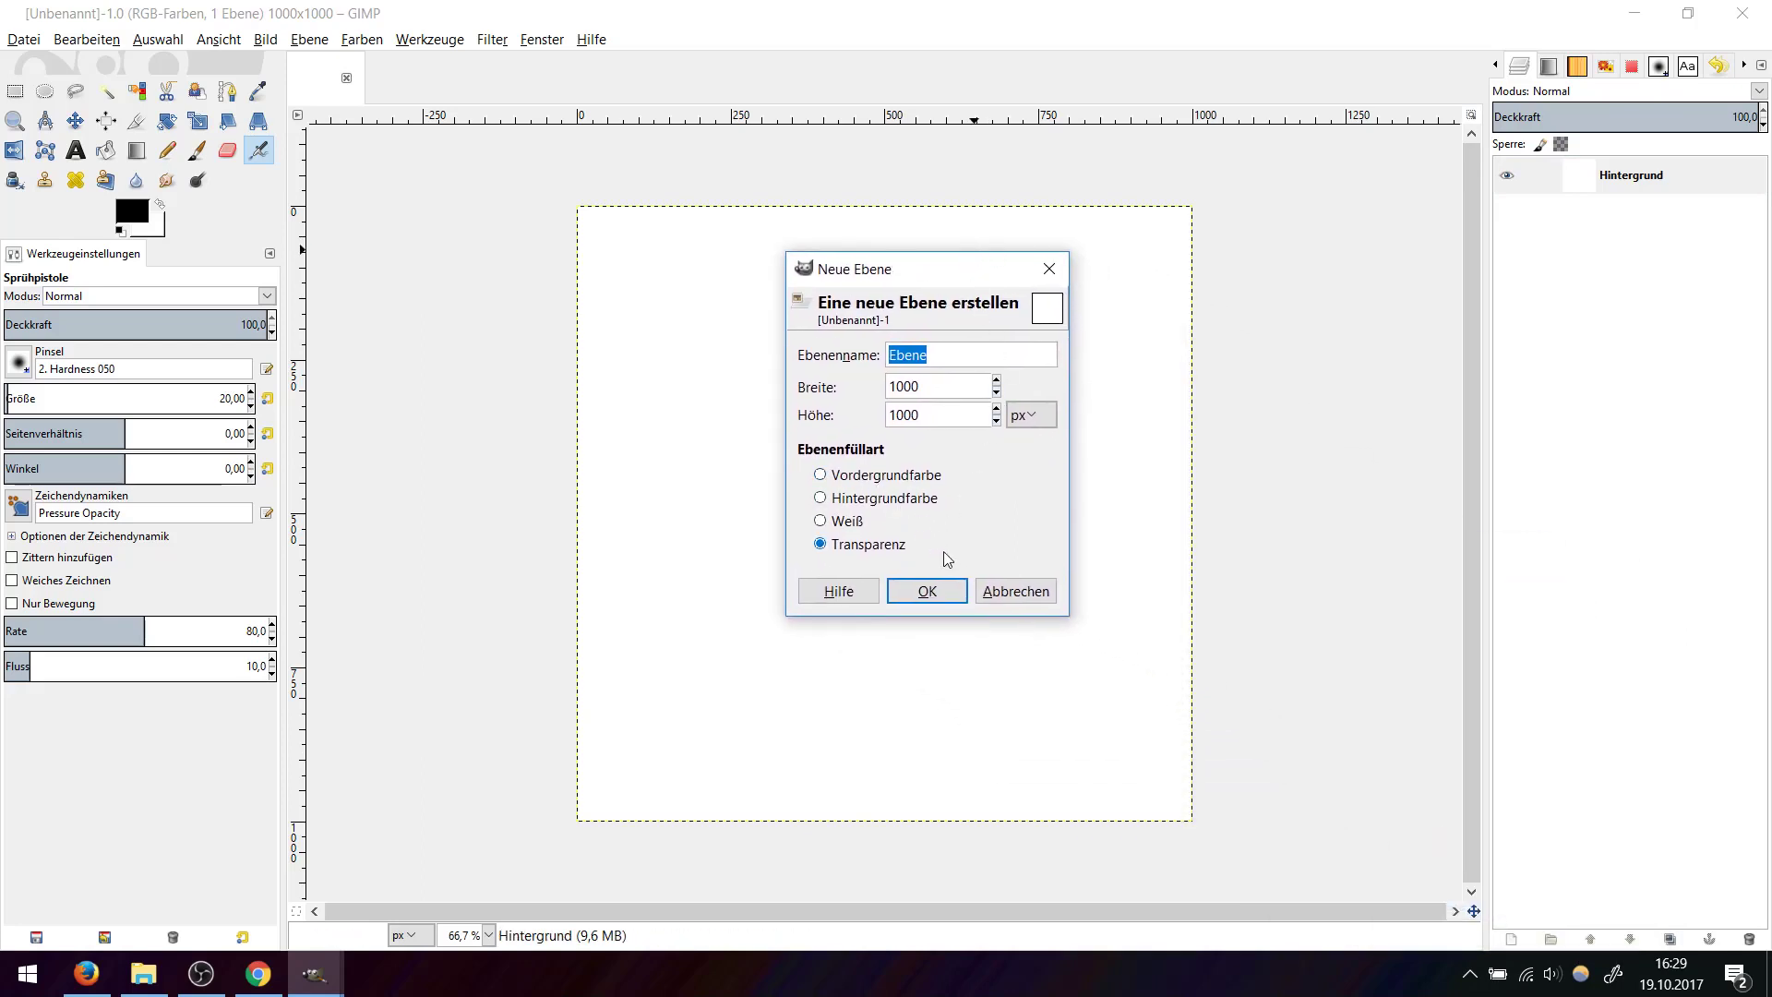
drag(953, 274, 926, 277)
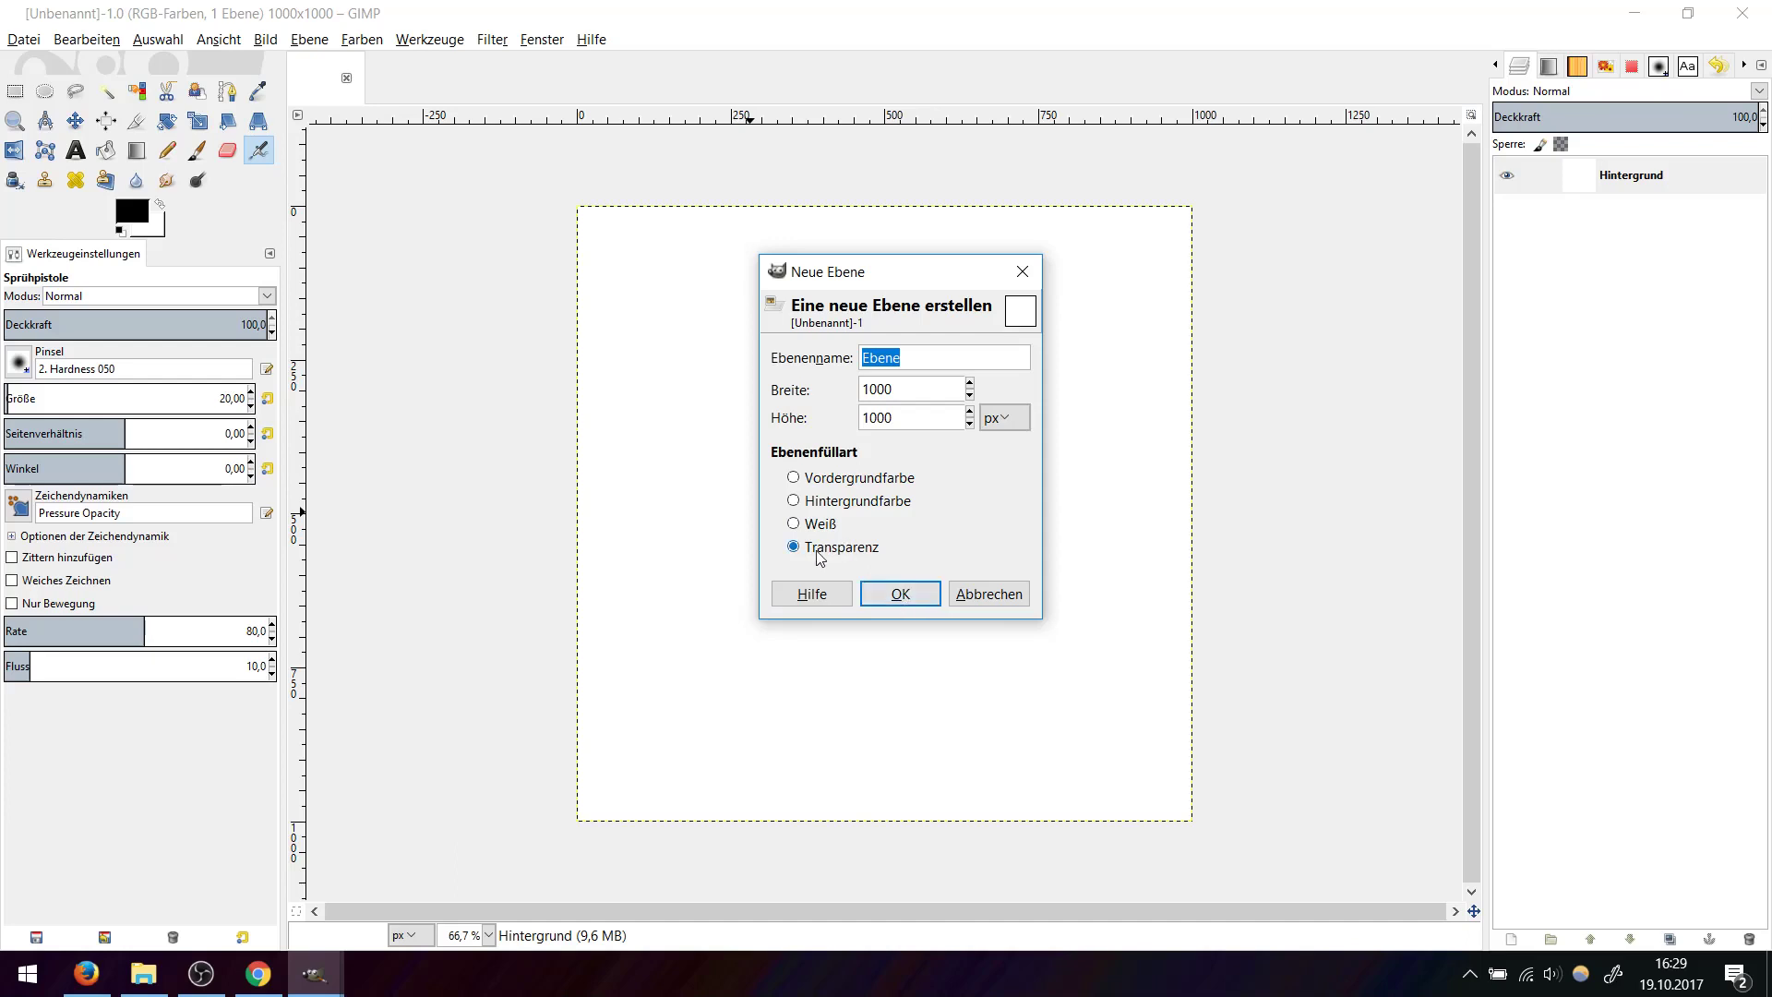
click(901, 594)
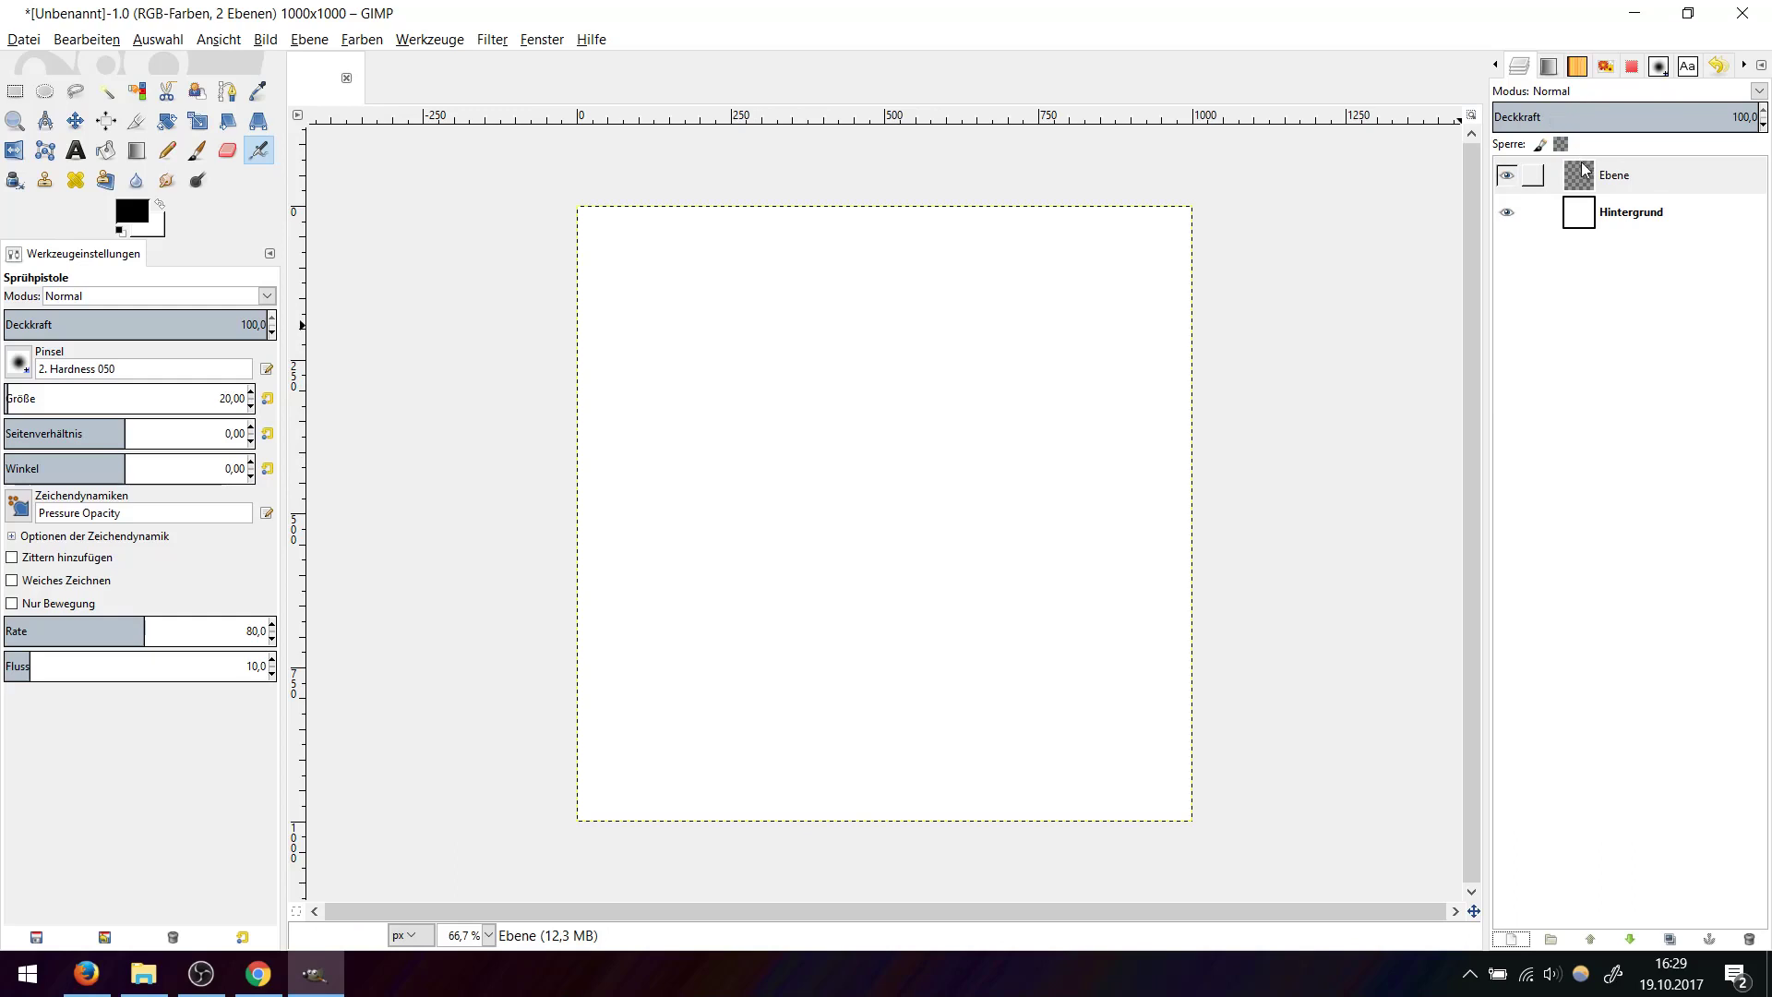
Make Ebene the active layer and switch to the Paintbrush (Pinsel) tool.
click(1601, 183)
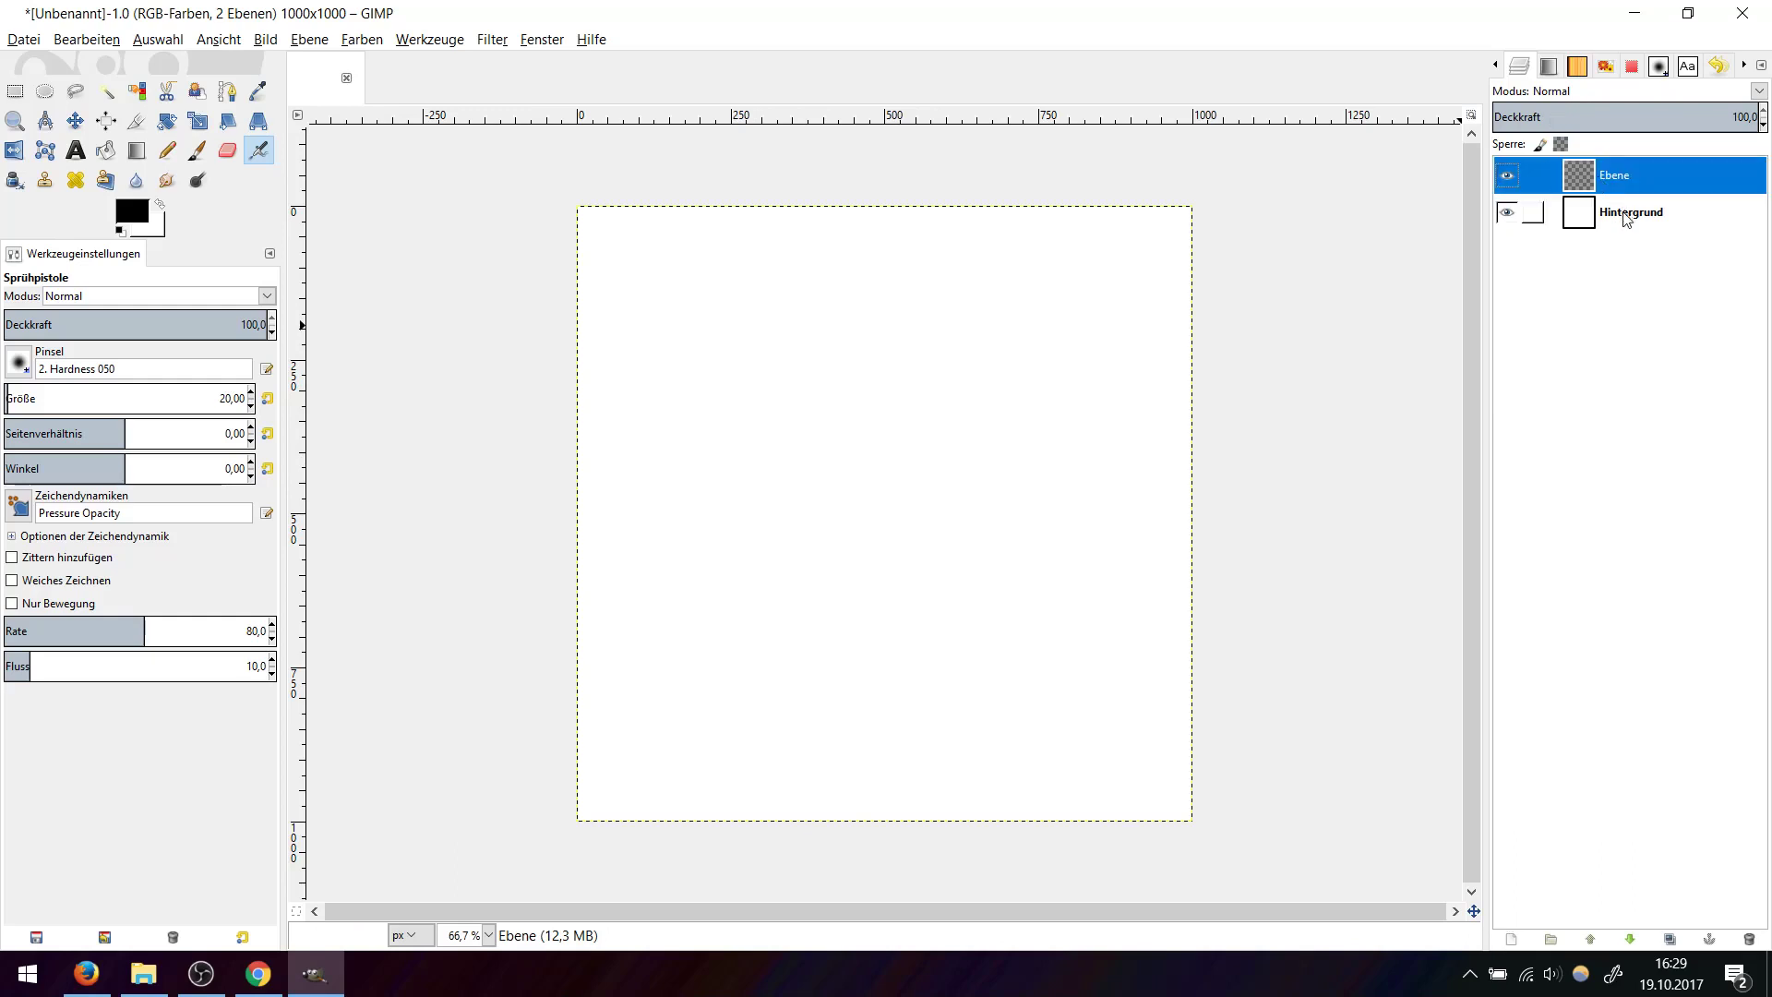
click(1624, 214)
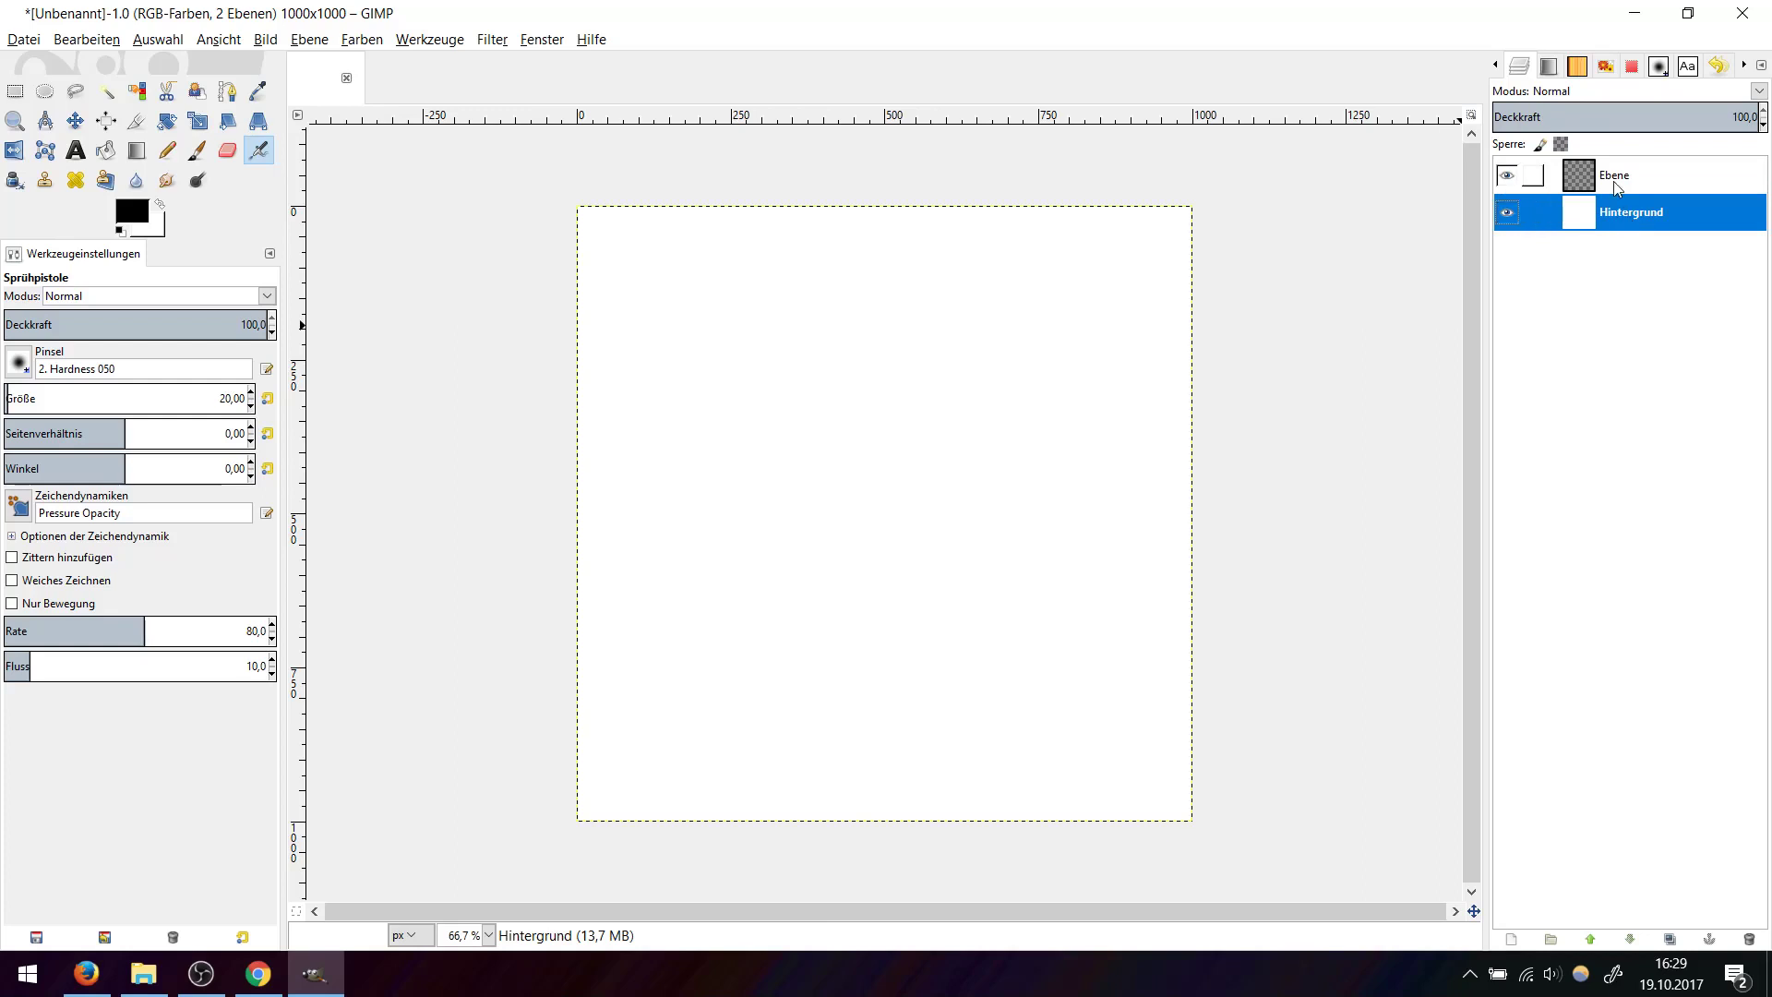
click(1616, 185)
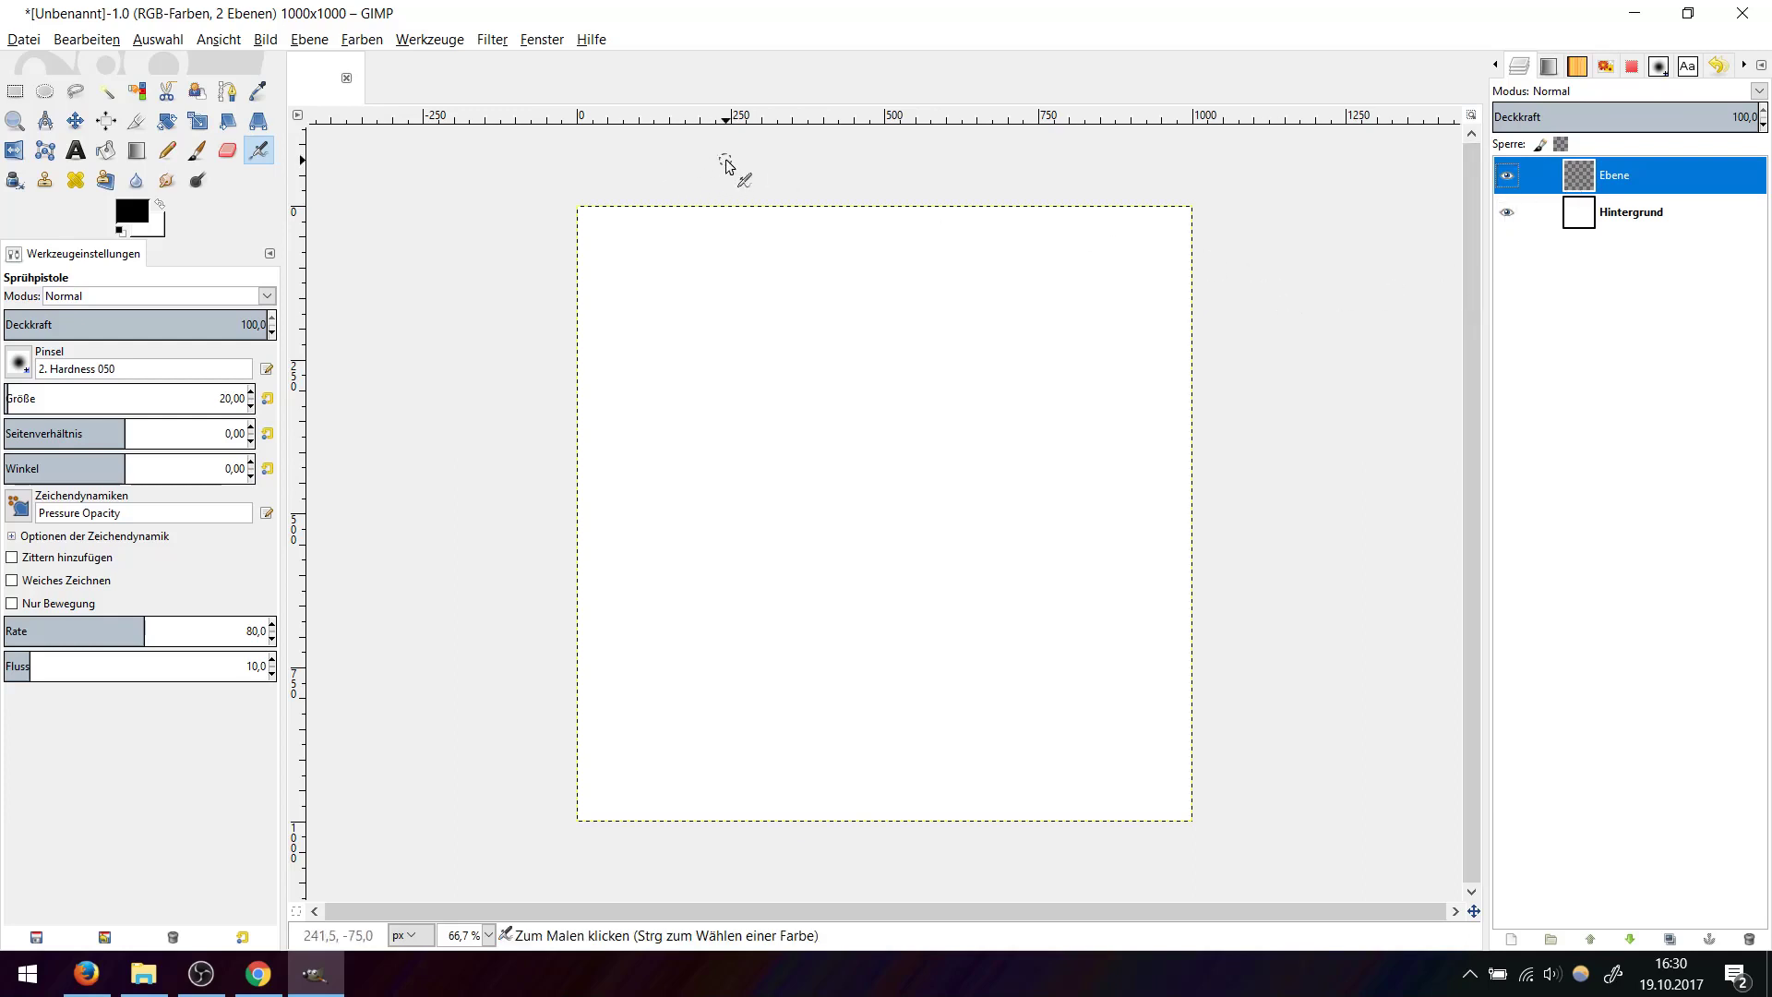
click(198, 153)
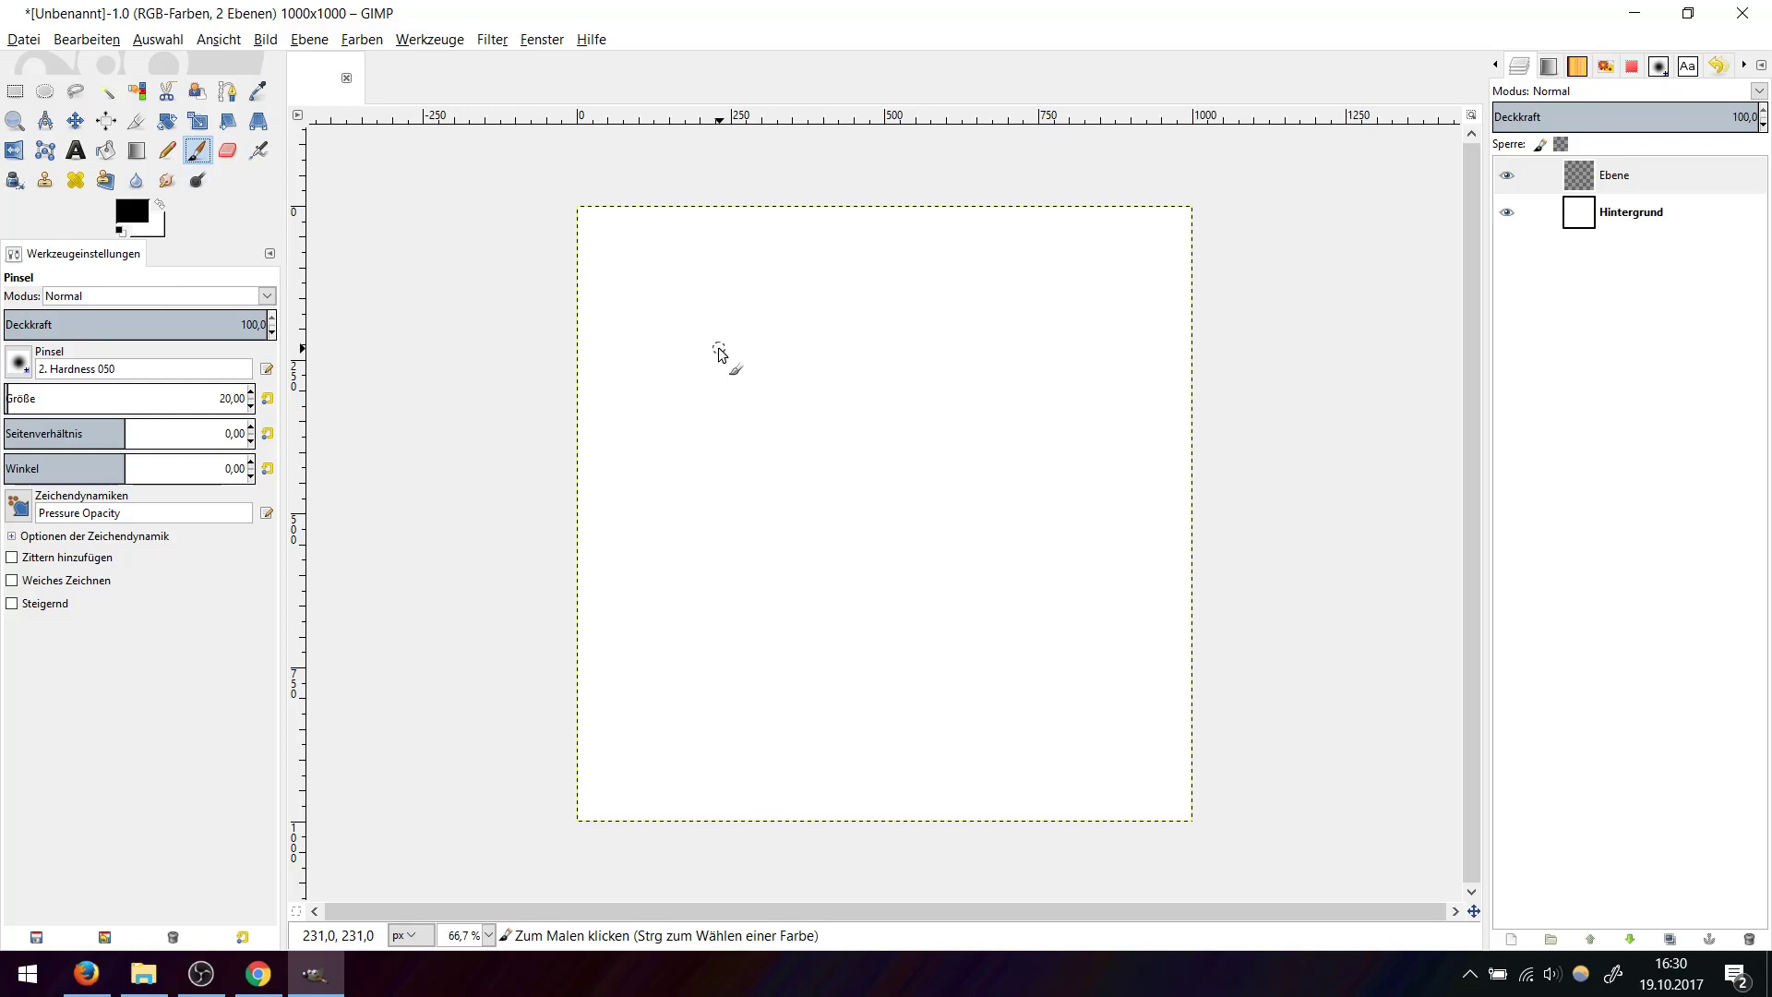
On the Ebene layer, paint two black eye circles with pupils and a wide curved mouth.
click(1657, 176)
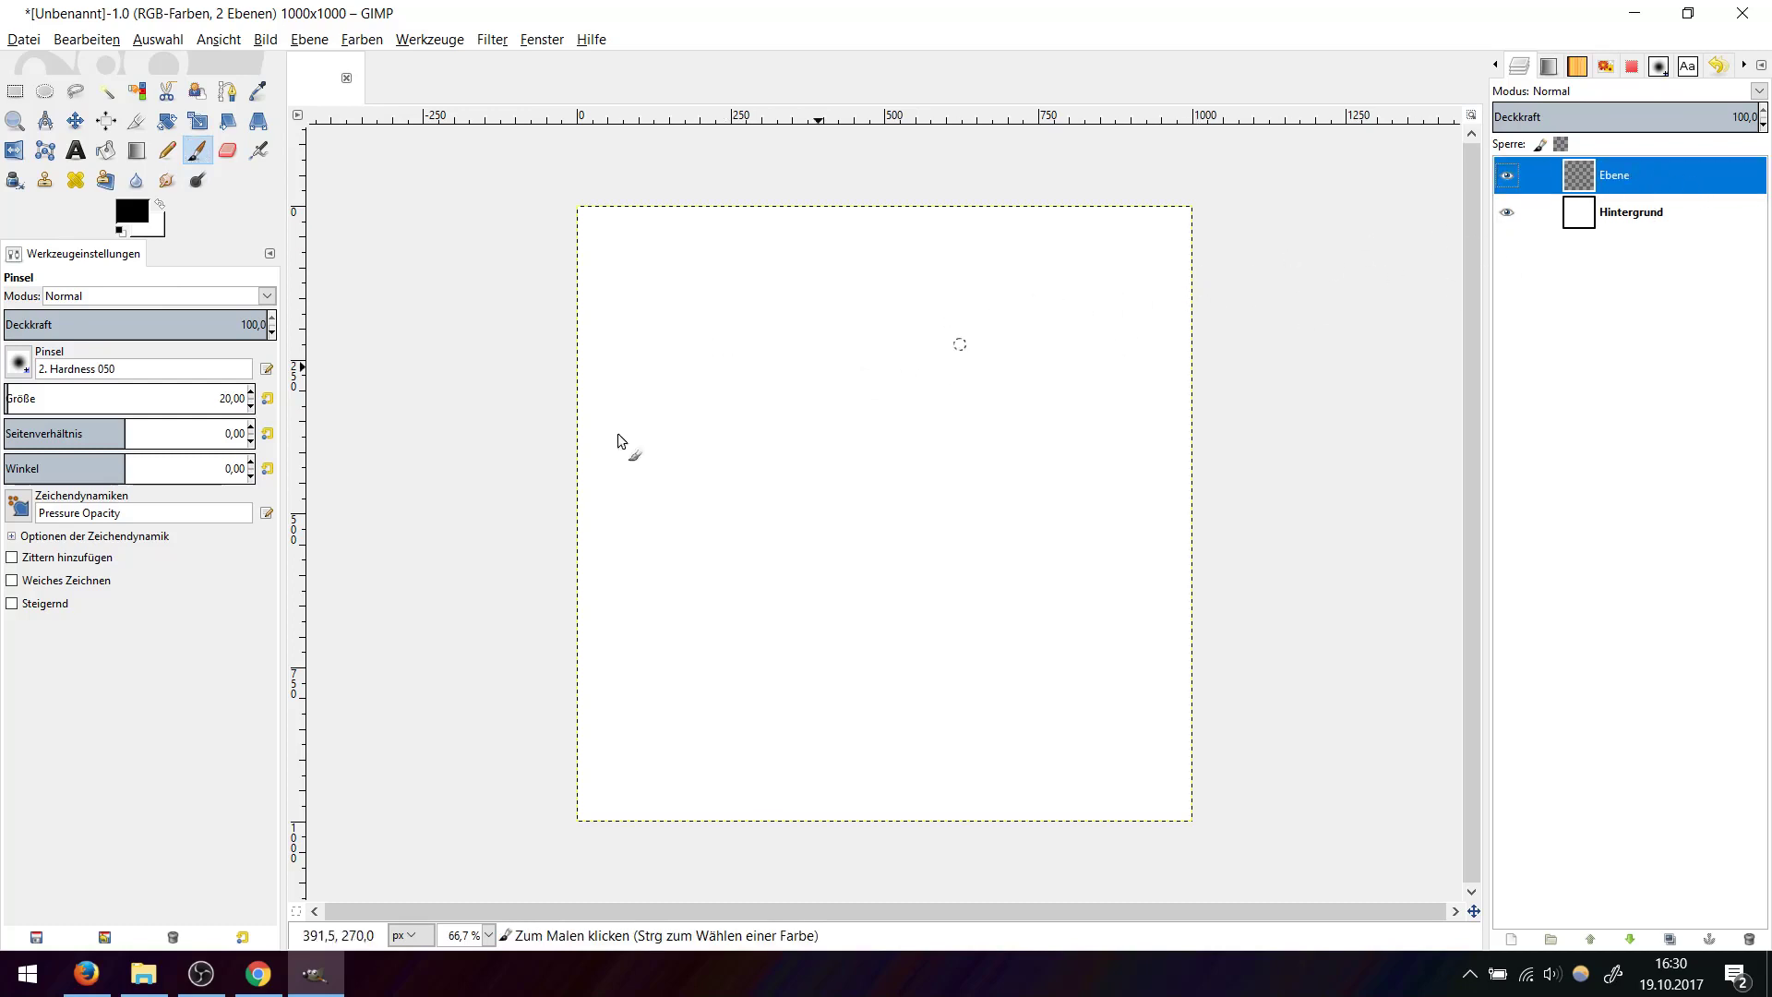
mouse_move(726, 387)
mouse_down()
mouse_move(799, 372)
mouse_move(866, 419)
mouse_move(822, 514)
mouse_move(720, 454)
mouse_move(729, 385)
mouse_up()
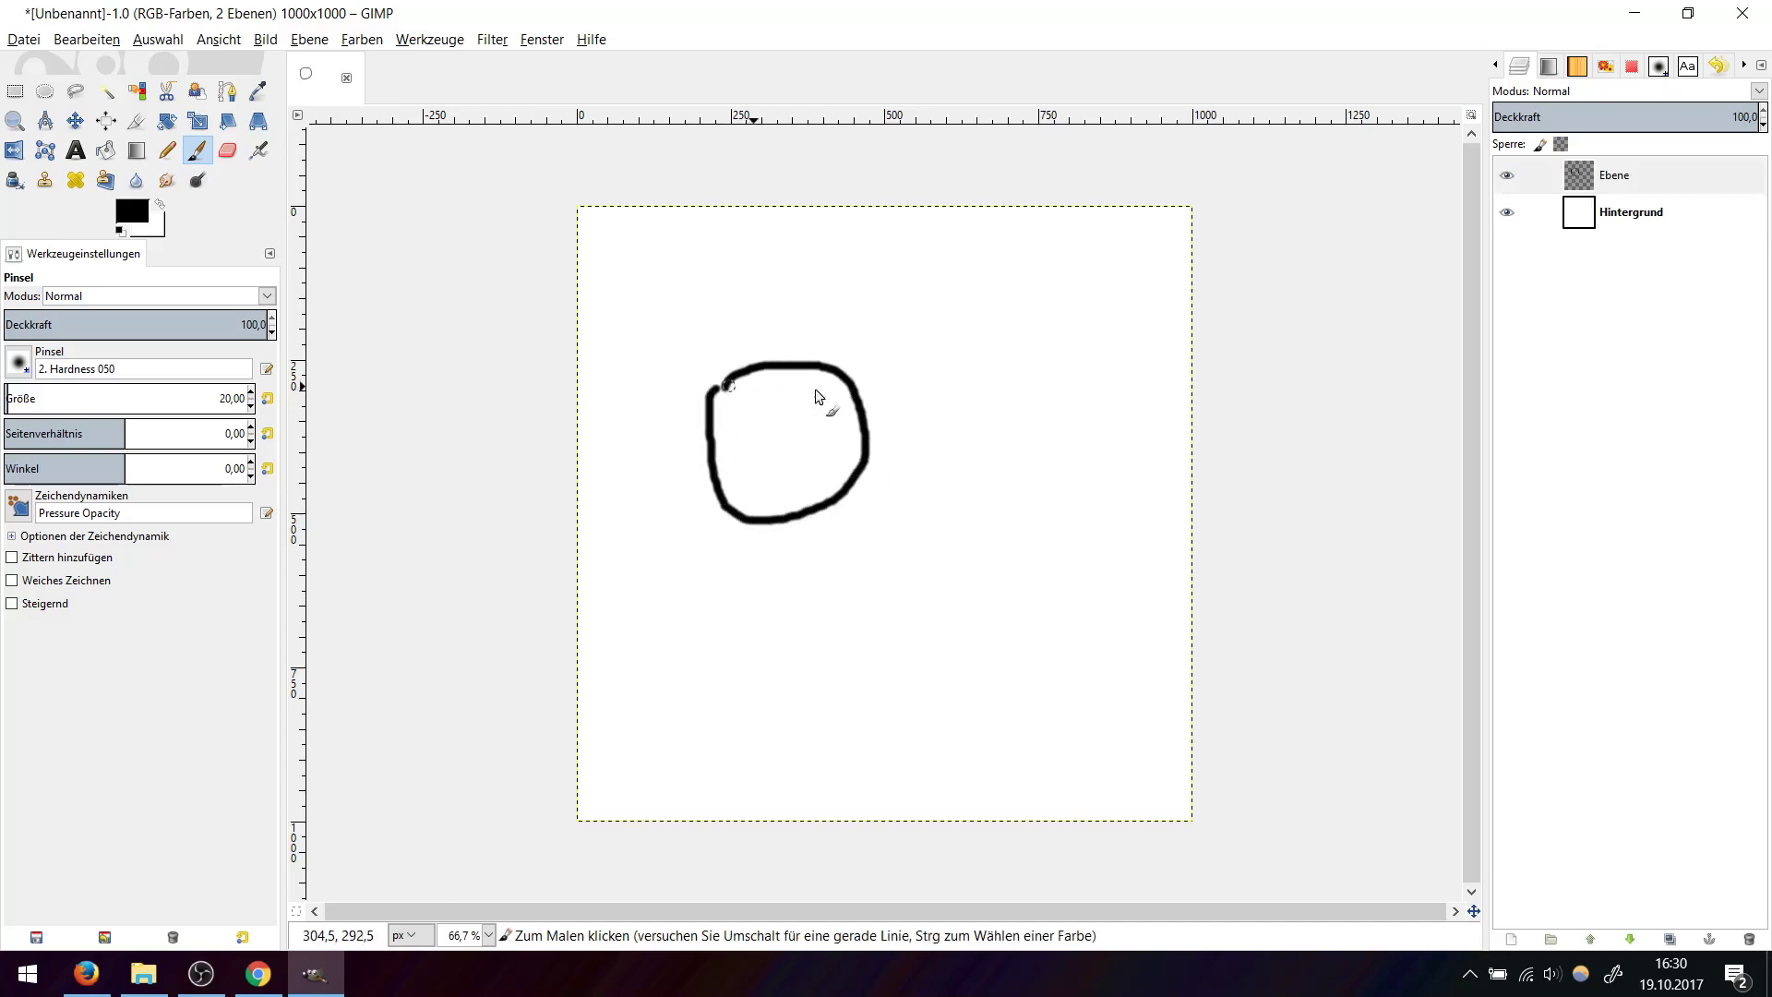
mouse_move(937, 367)
mouse_down()
mouse_move(913, 502)
mouse_move(1099, 475)
mouse_move(986, 360)
mouse_move(945, 356)
mouse_up()
mouse_move(699, 568)
mouse_down()
mouse_move(706, 604)
mouse_move(910, 716)
mouse_move(1024, 616)
mouse_up()
drag(780, 433, 799, 441)
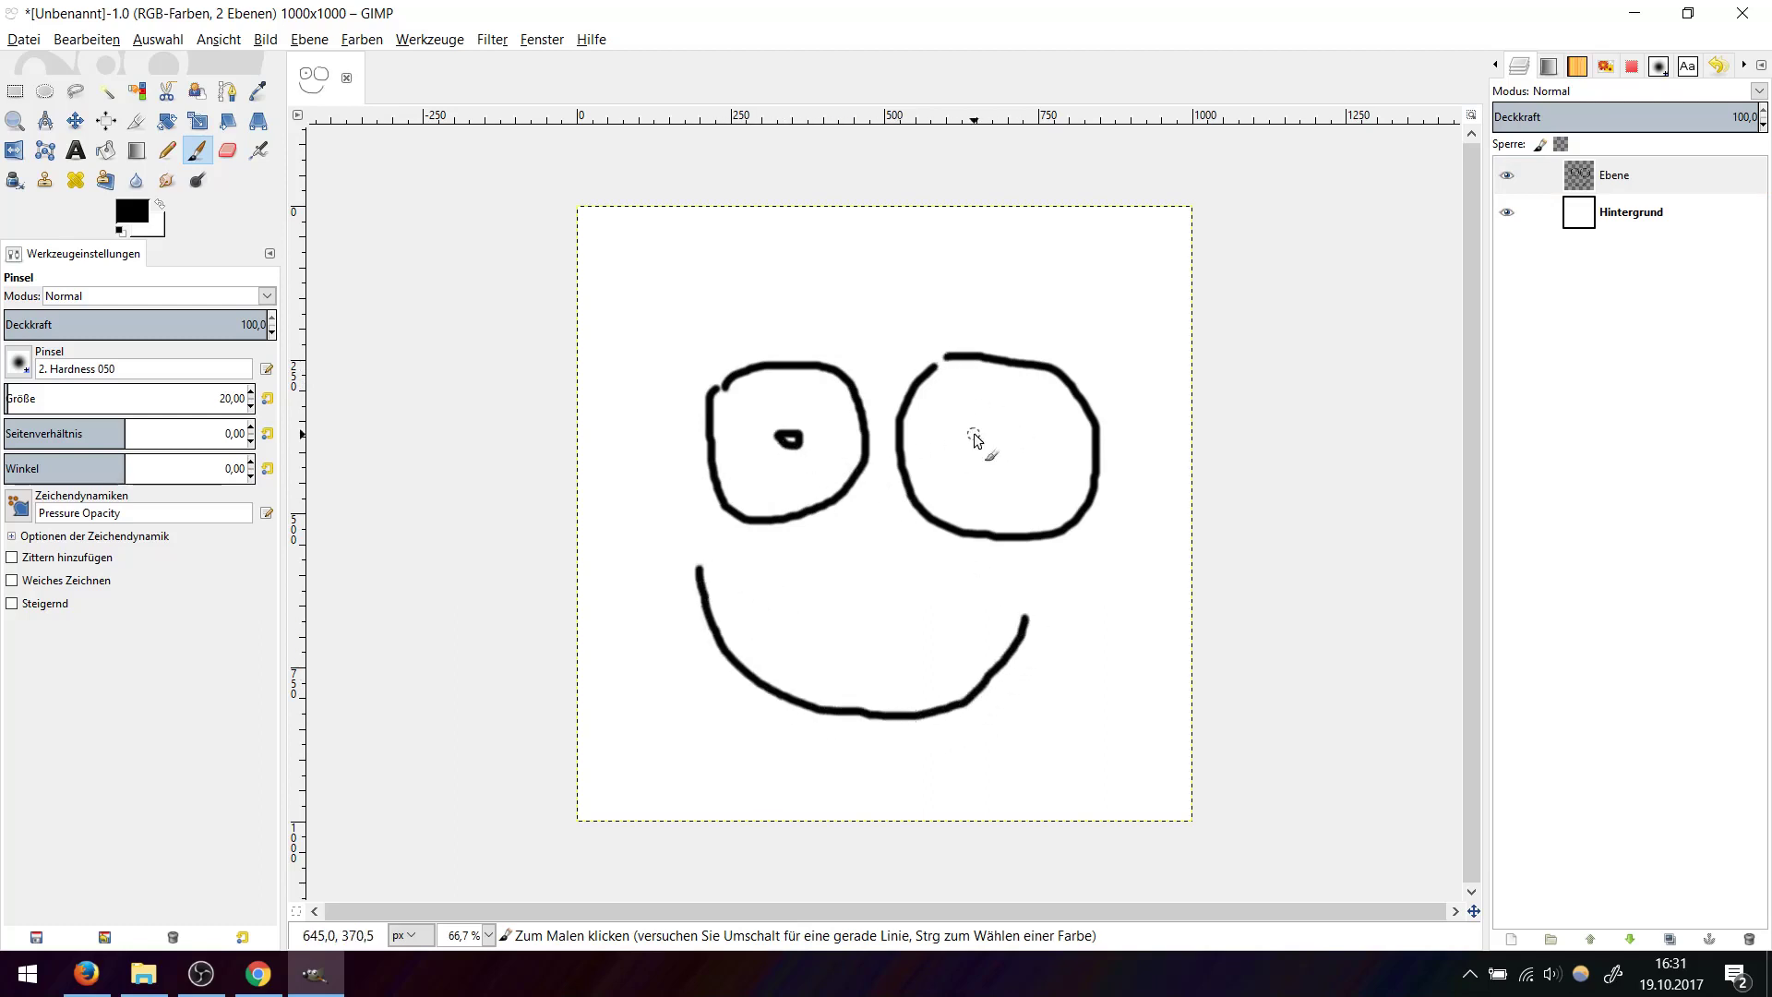
drag(975, 435, 994, 442)
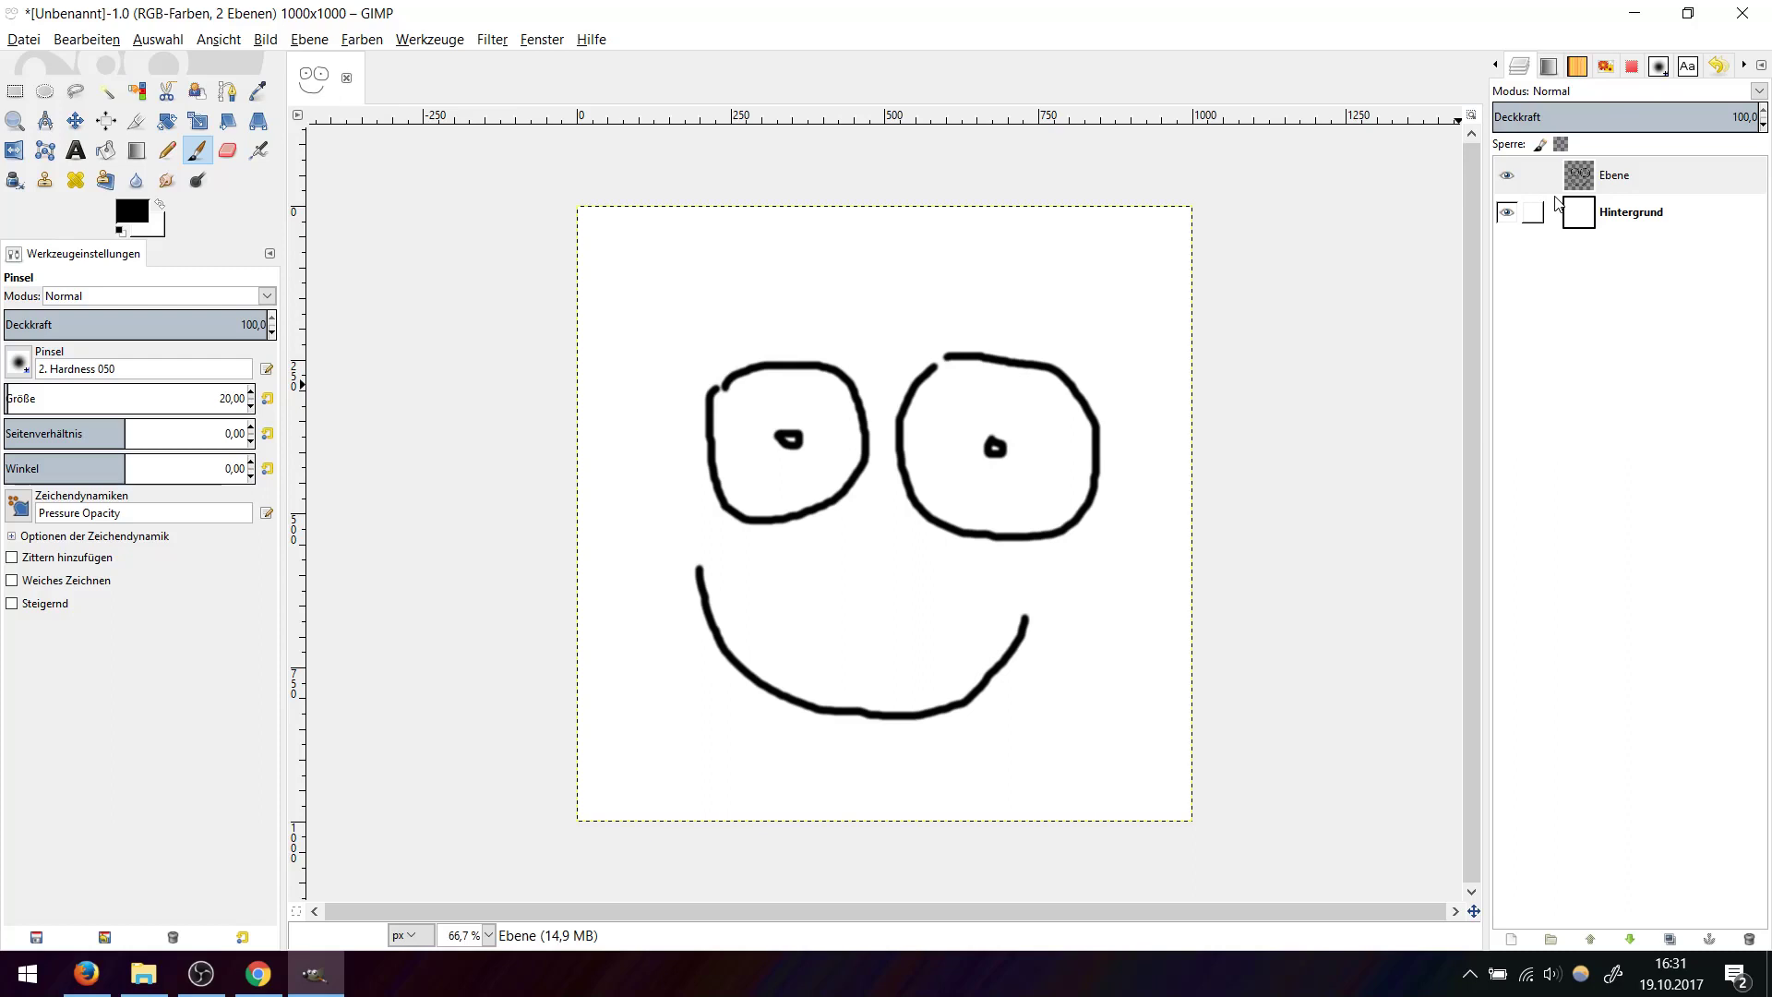
Make Hintergrund the active layer and set the foreground colour to pure red ff0000.
click(1631, 189)
click(1641, 218)
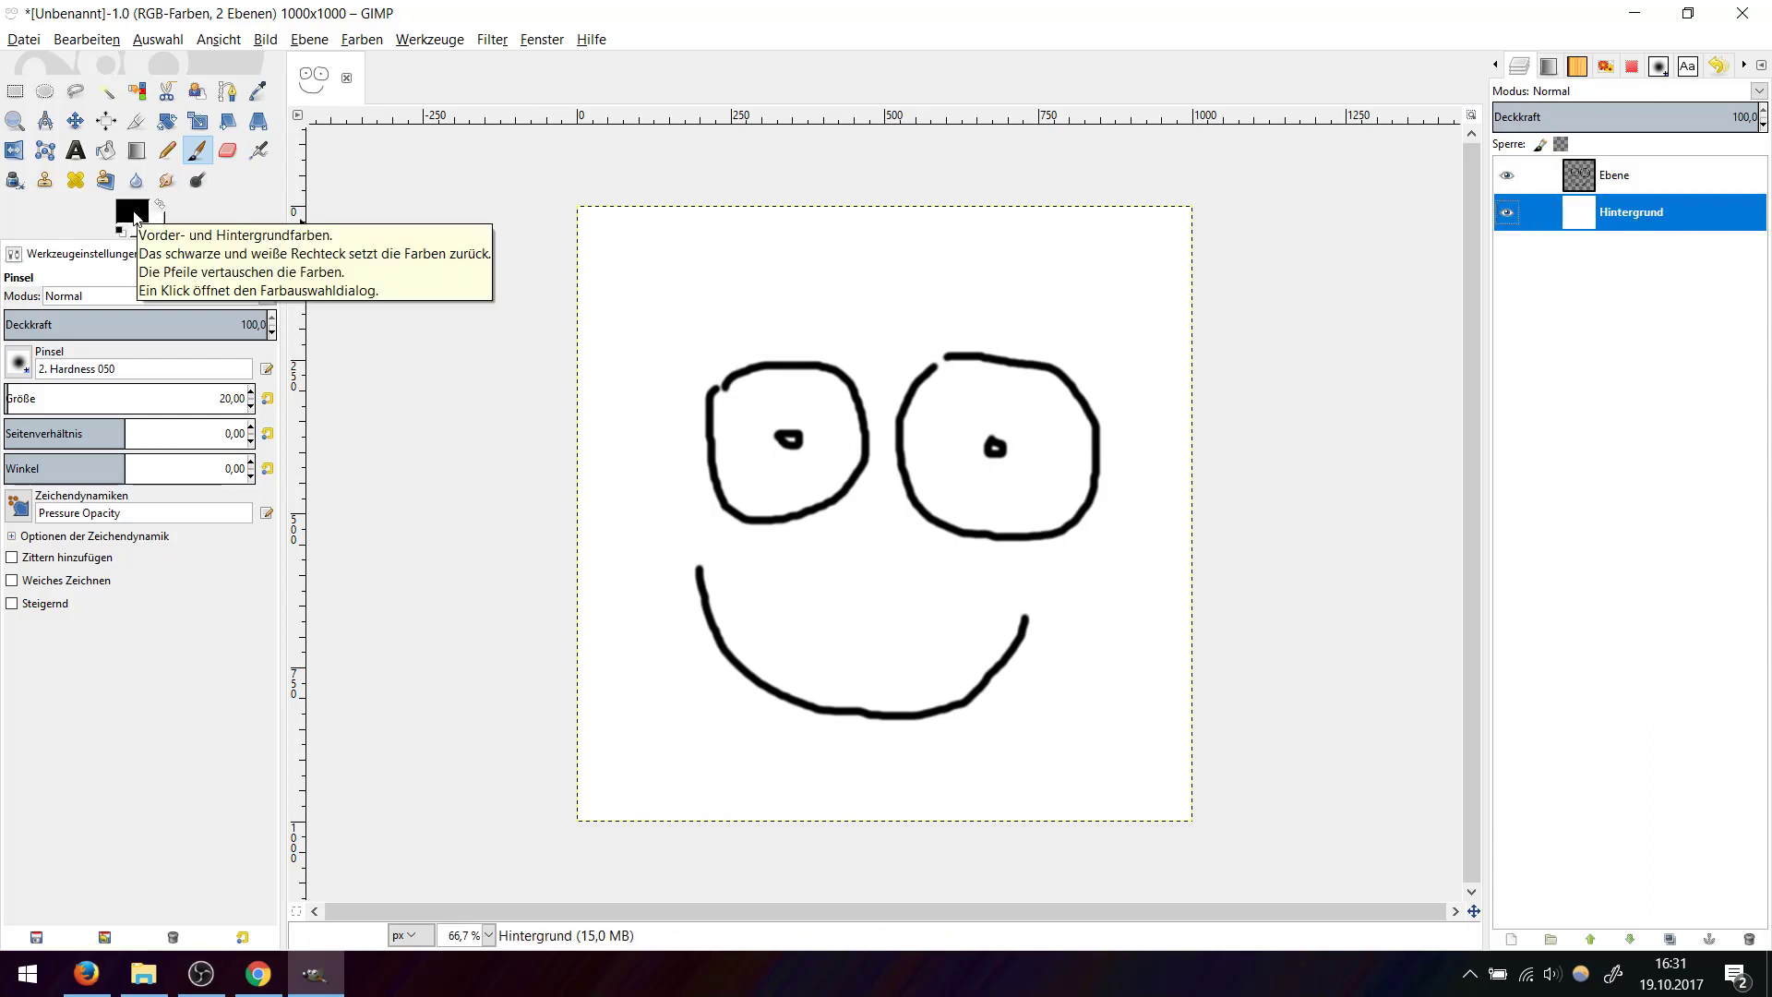
click(136, 216)
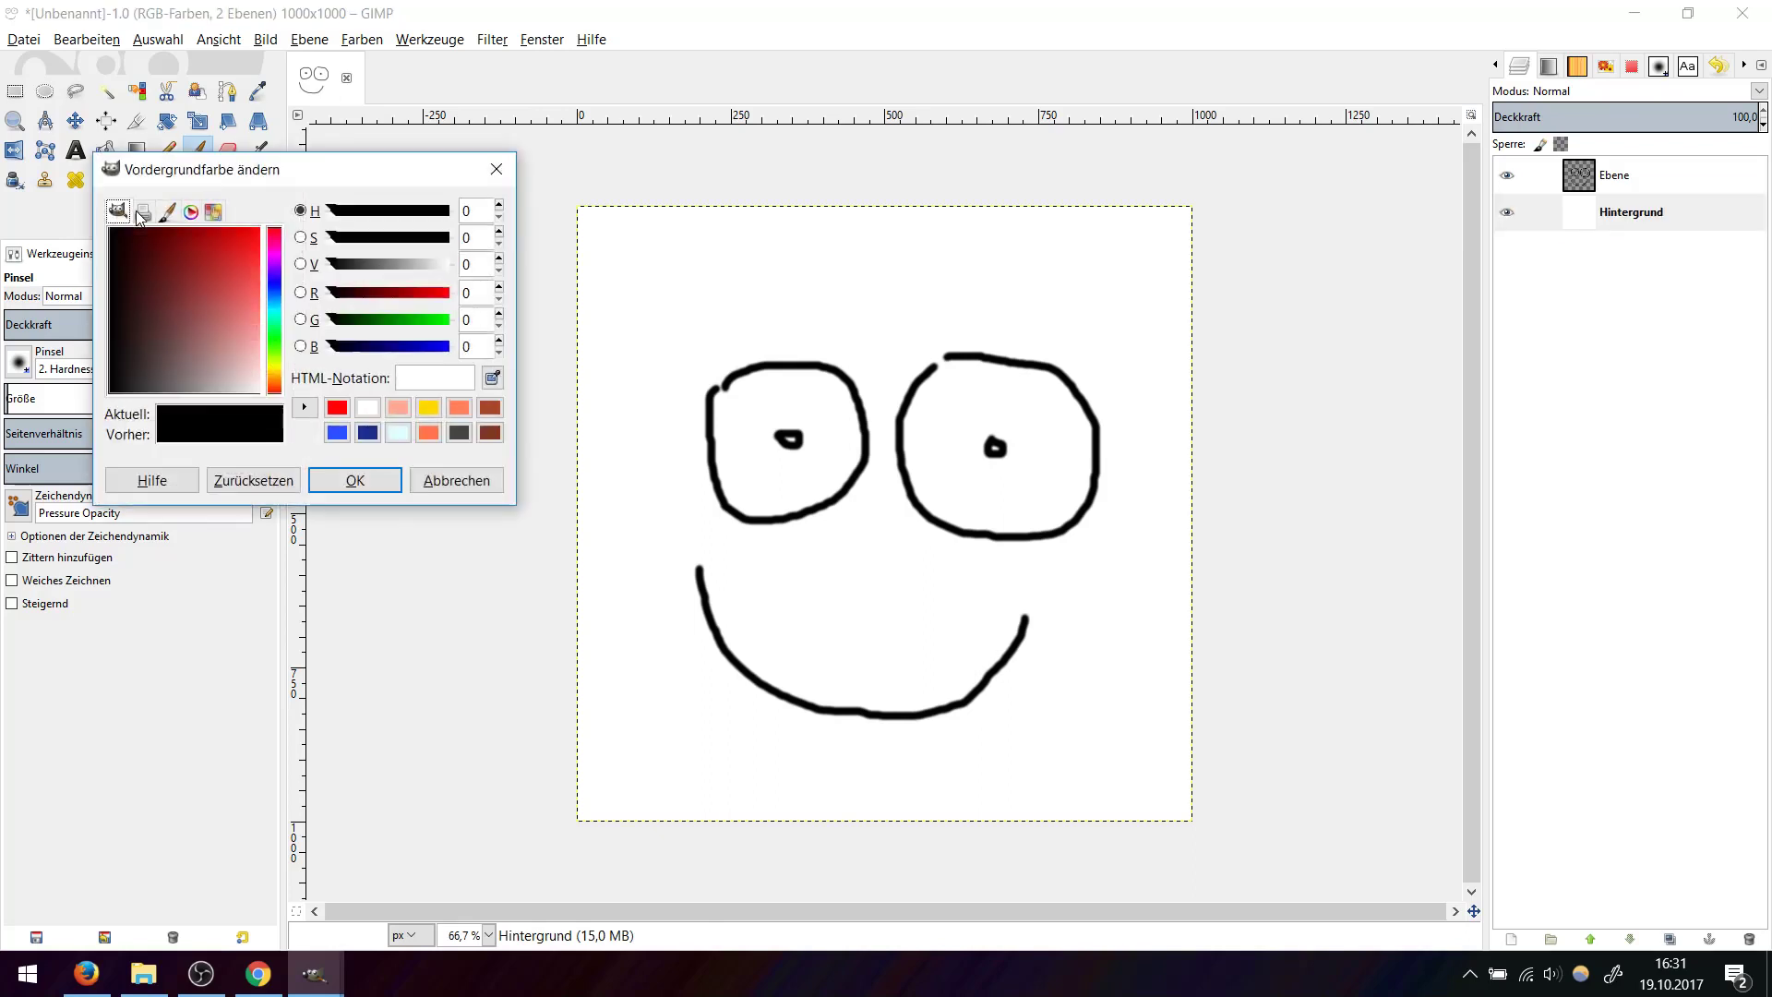
drag(310, 168, 534, 104)
drag(474, 212, 442, 226)
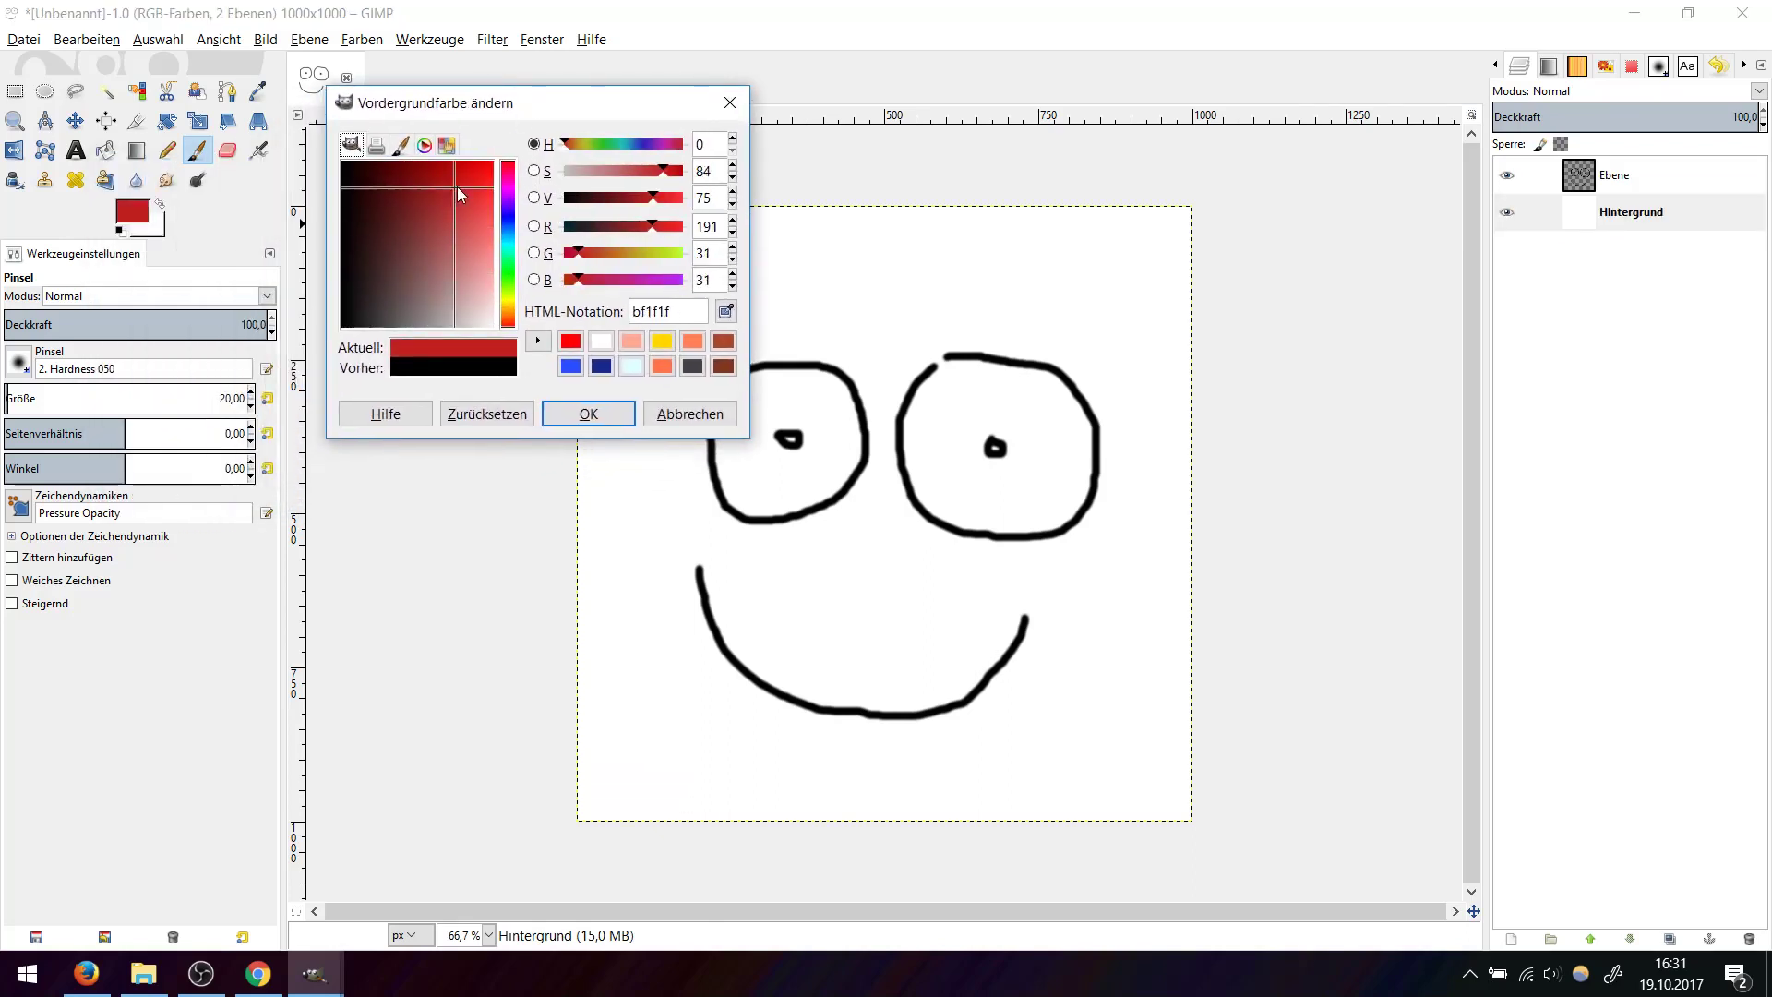
drag(441, 225, 494, 161)
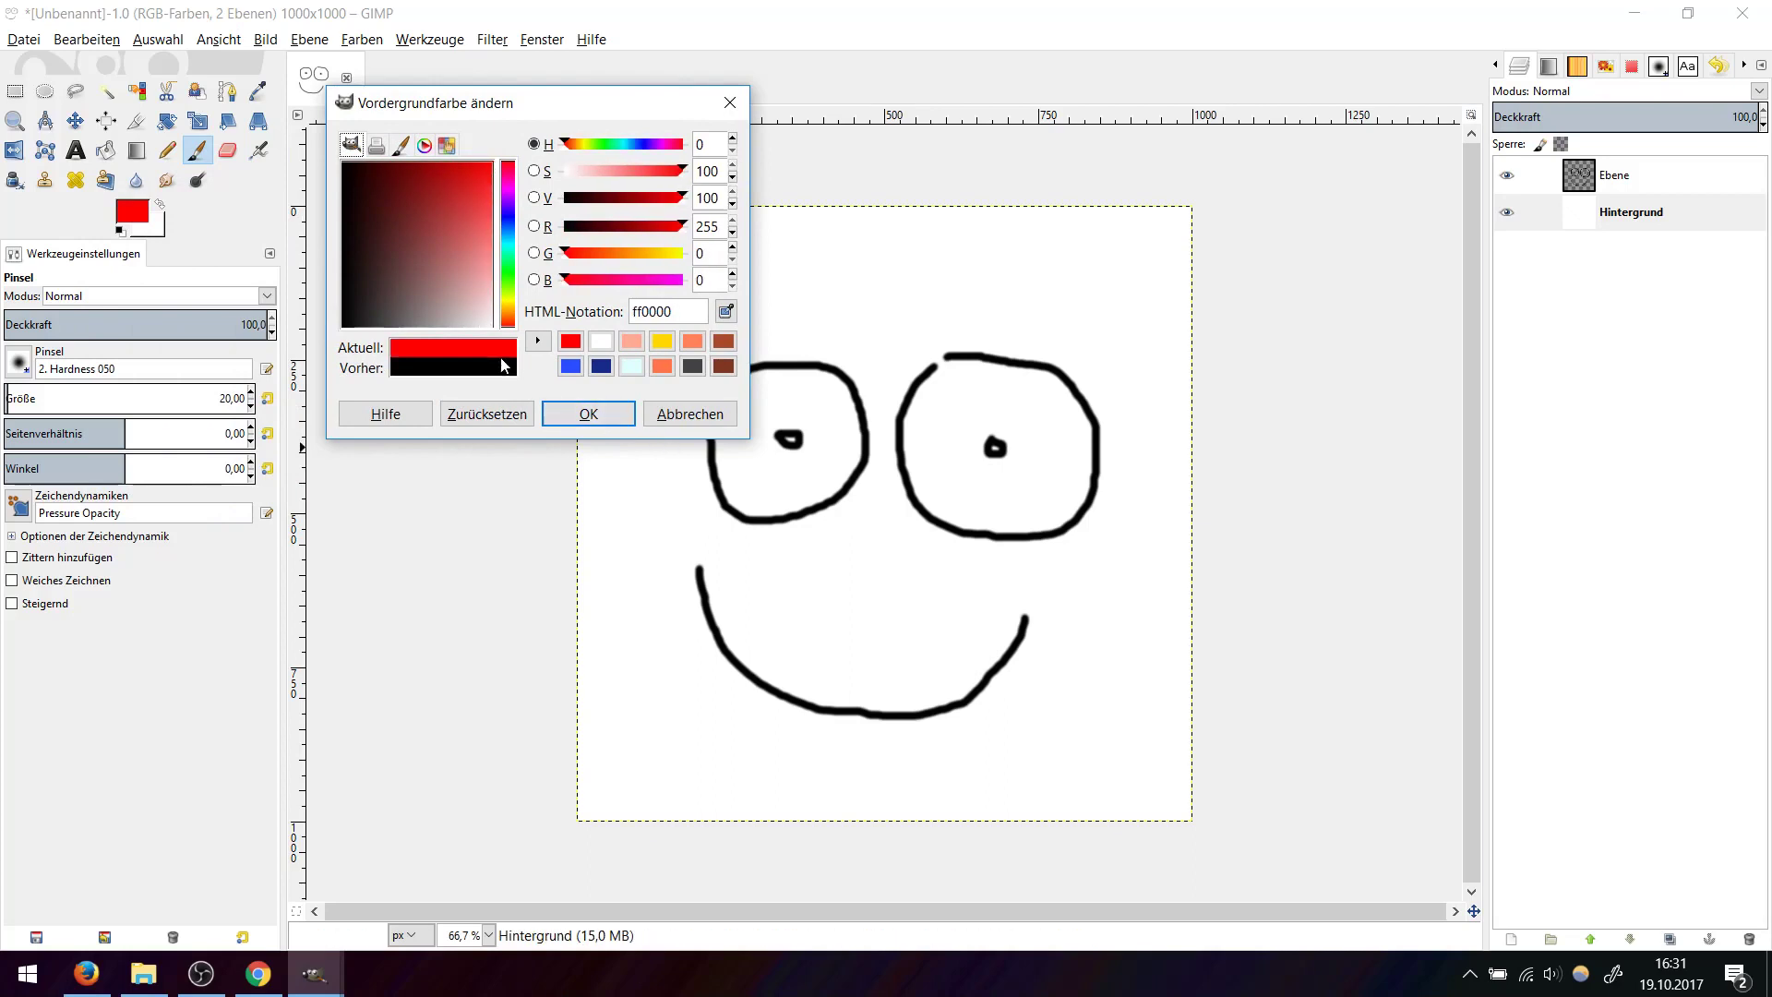
click(587, 415)
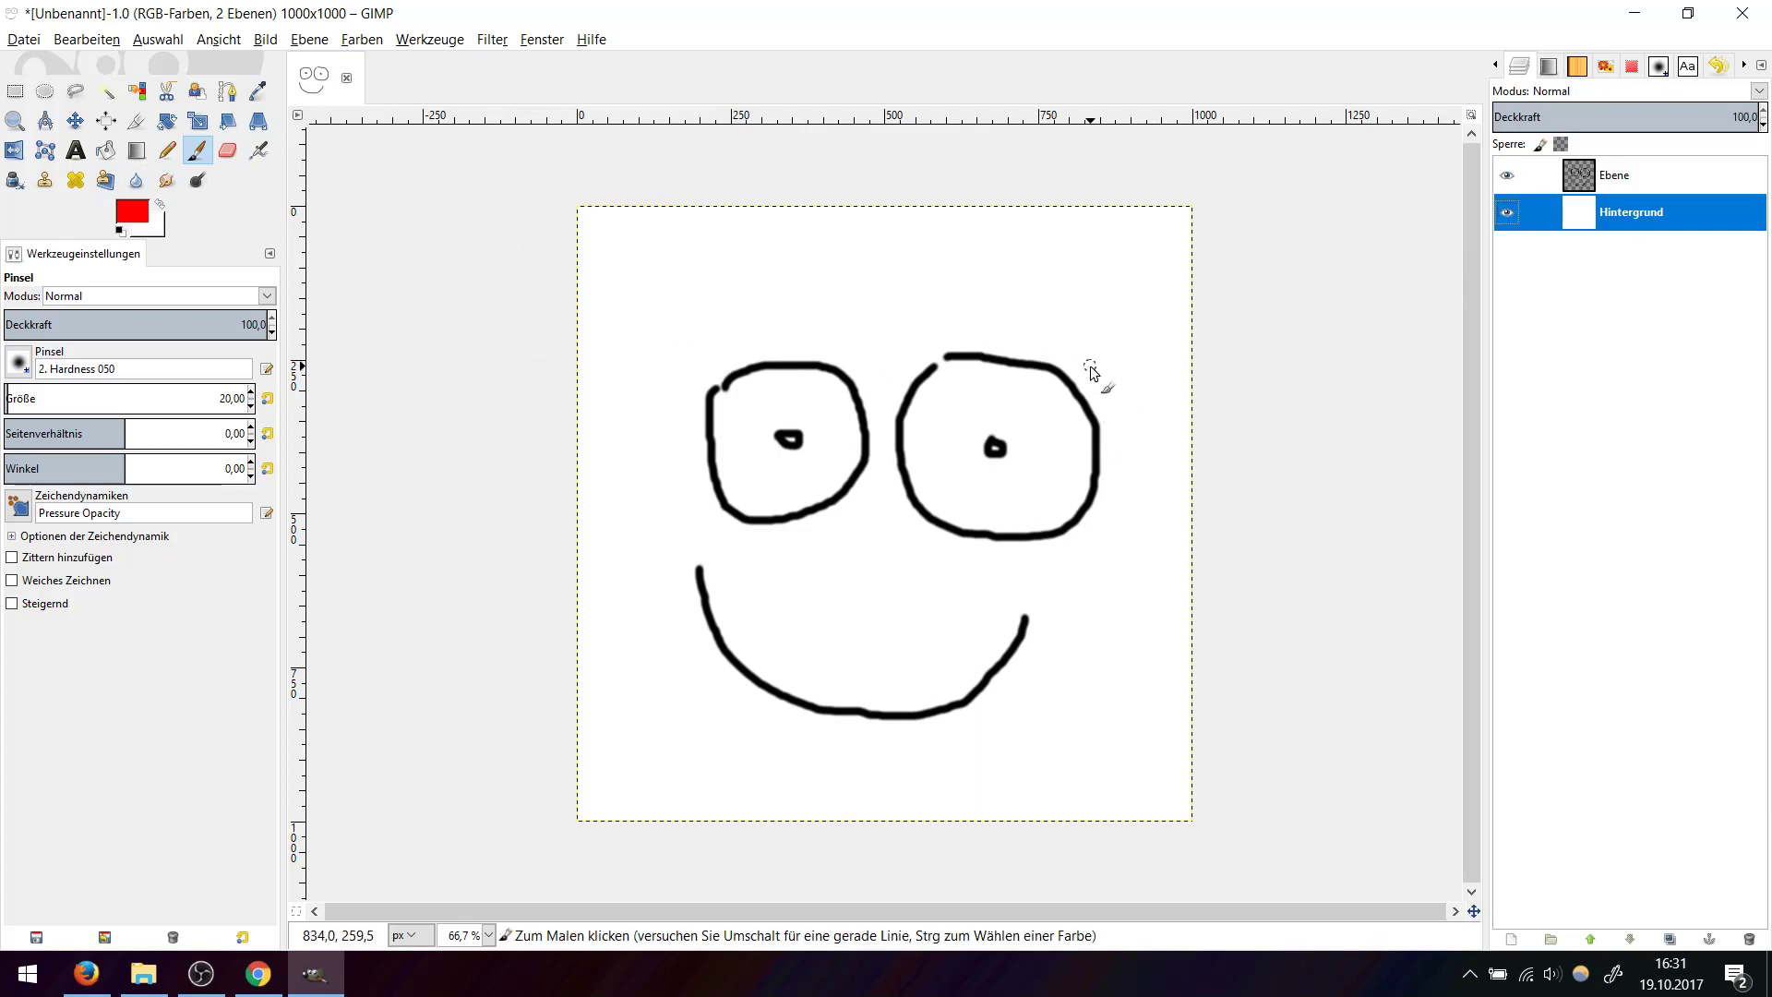
Paint red eyebrows over both eyes and a round red nose above the mouth.
mouse_move(1089, 364)
mouse_down()
mouse_move(1037, 402)
mouse_move(1089, 369)
mouse_move(1070, 358)
mouse_up()
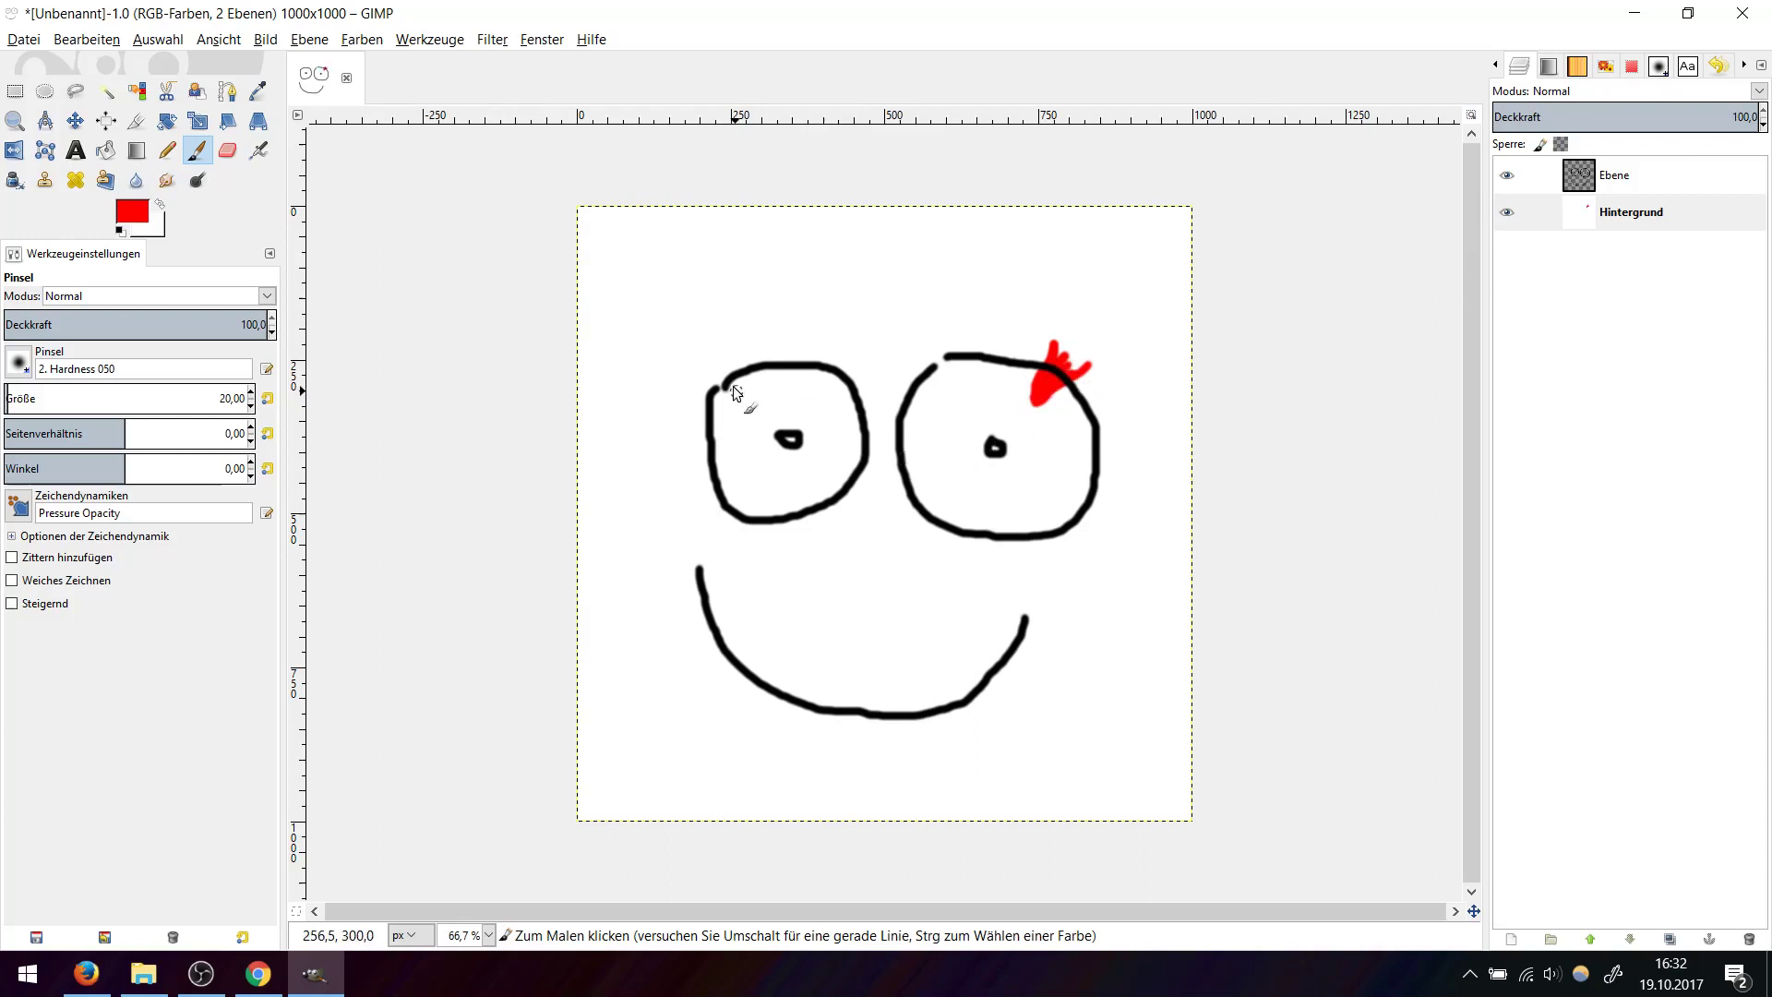
drag(732, 386, 717, 371)
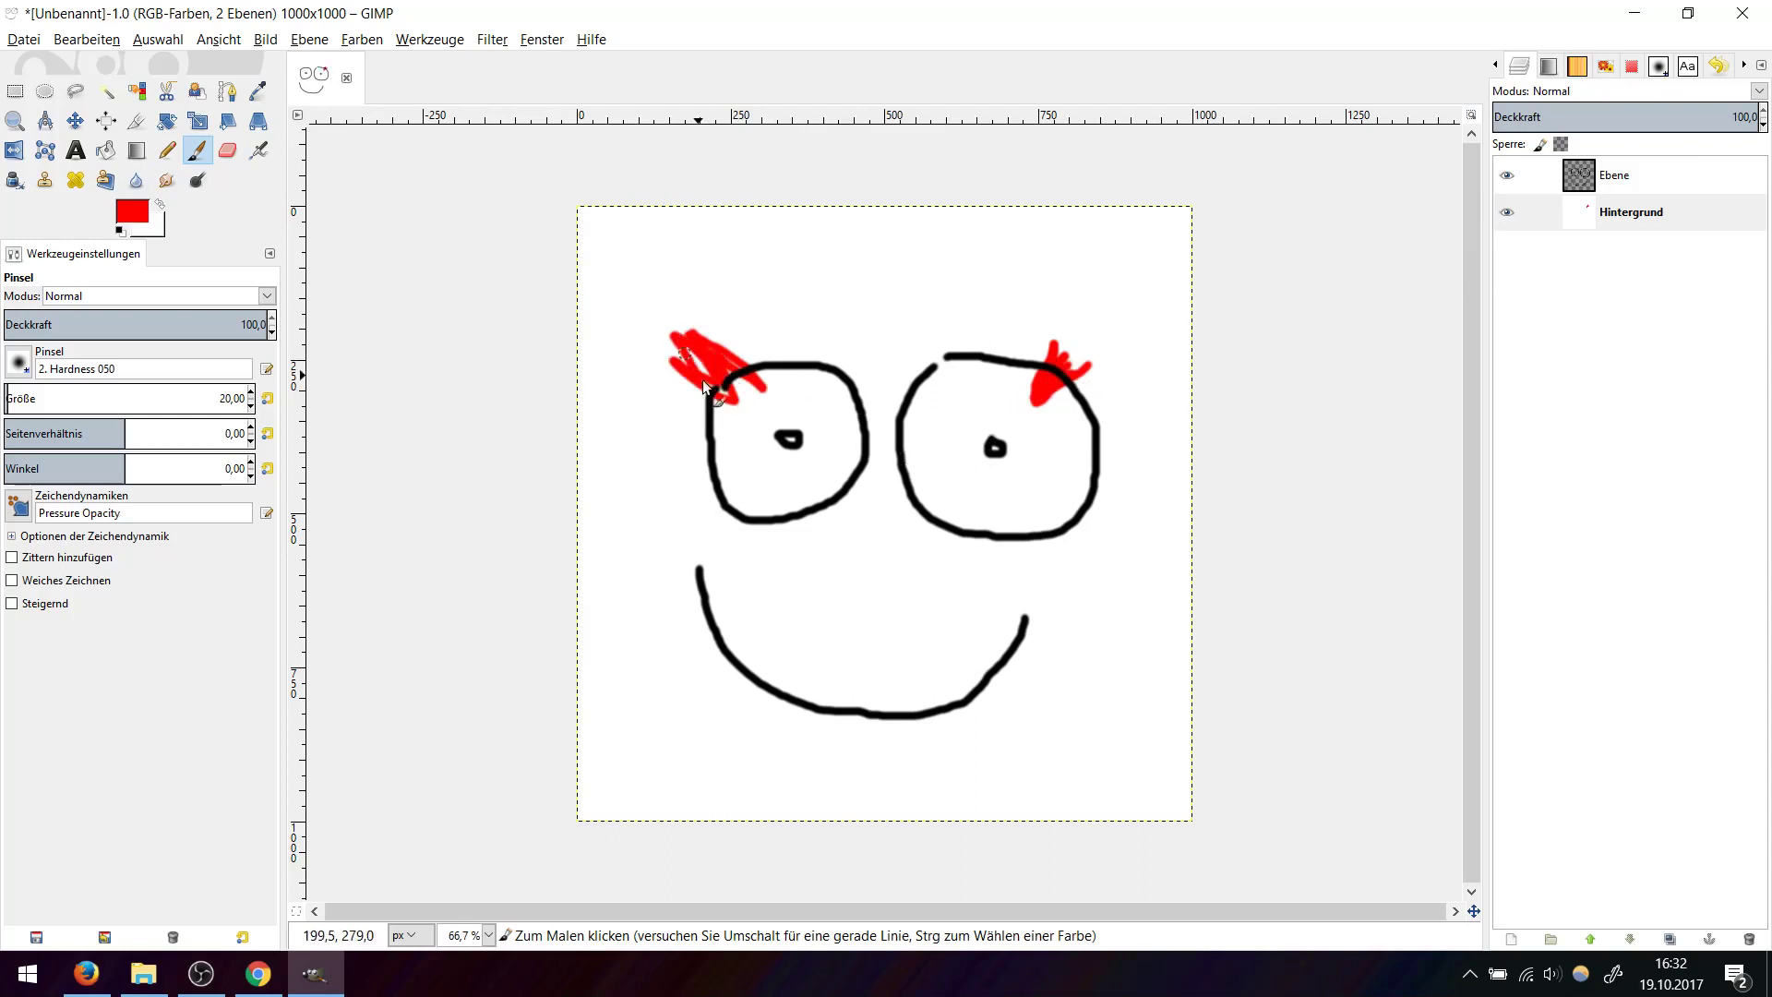
mouse_move(869, 546)
mouse_down()
mouse_move(890, 605)
mouse_move(860, 563)
mouse_move(878, 568)
mouse_up()
drag(1054, 367, 1060, 366)
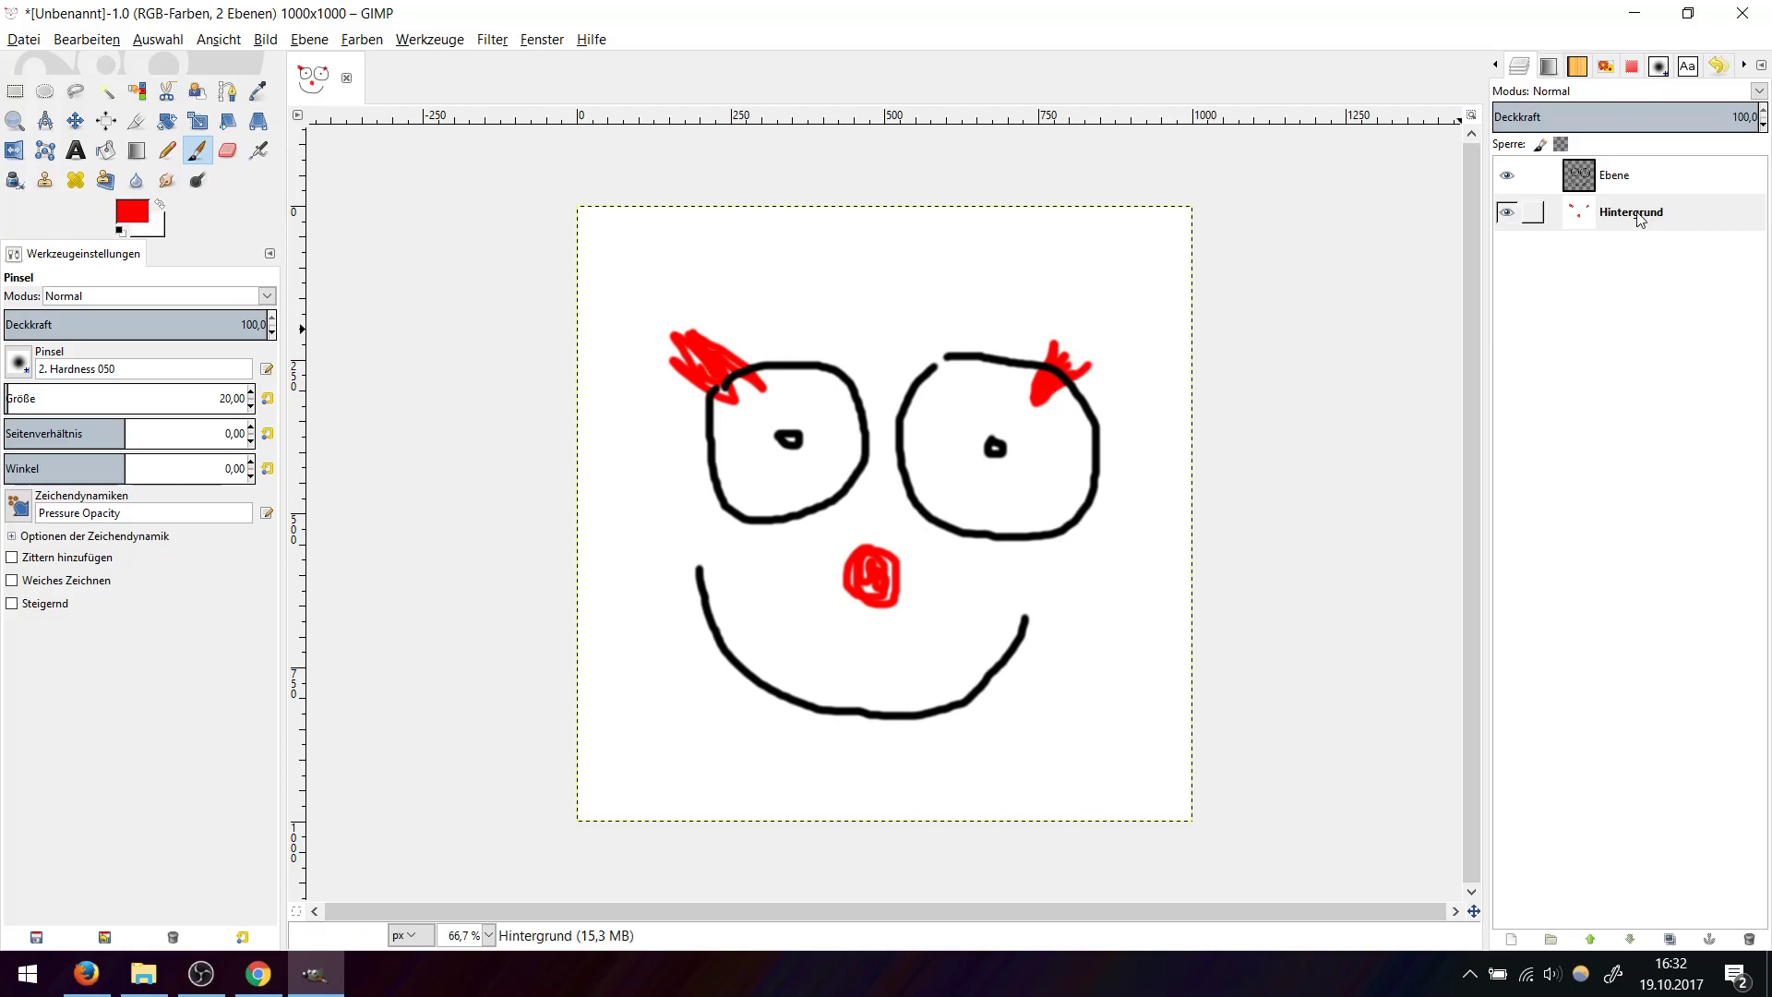
click(1621, 184)
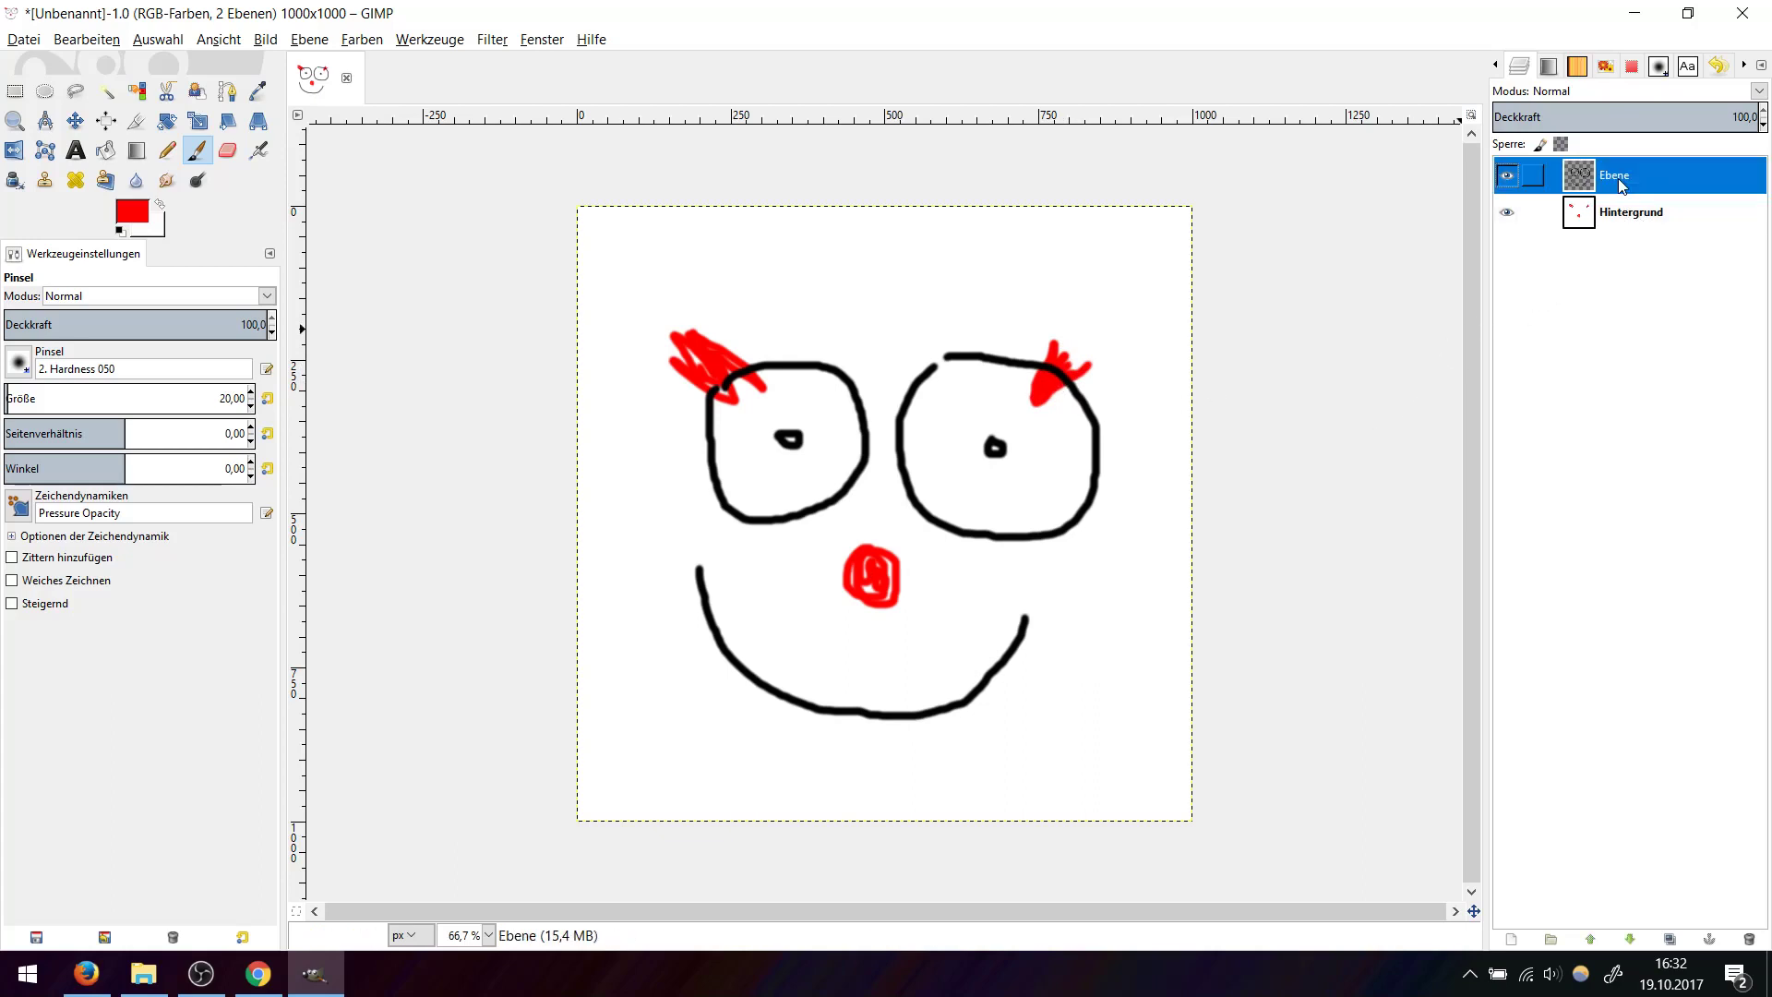
click(1625, 214)
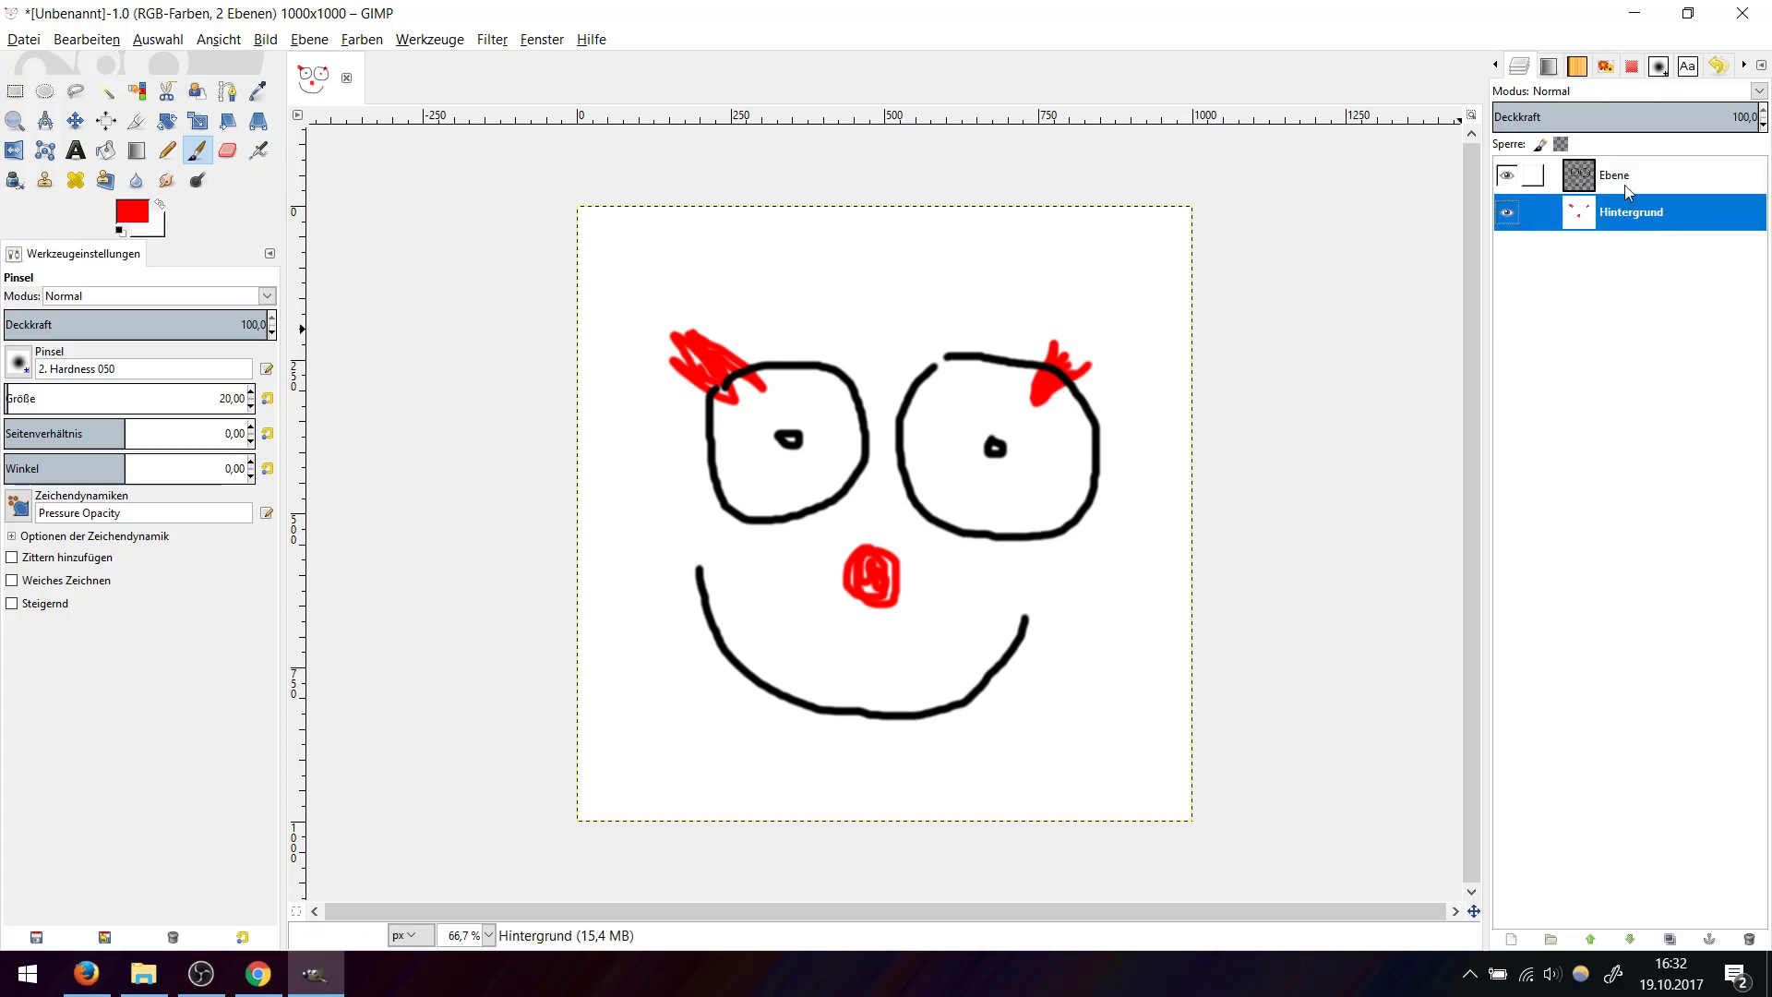
click(1626, 188)
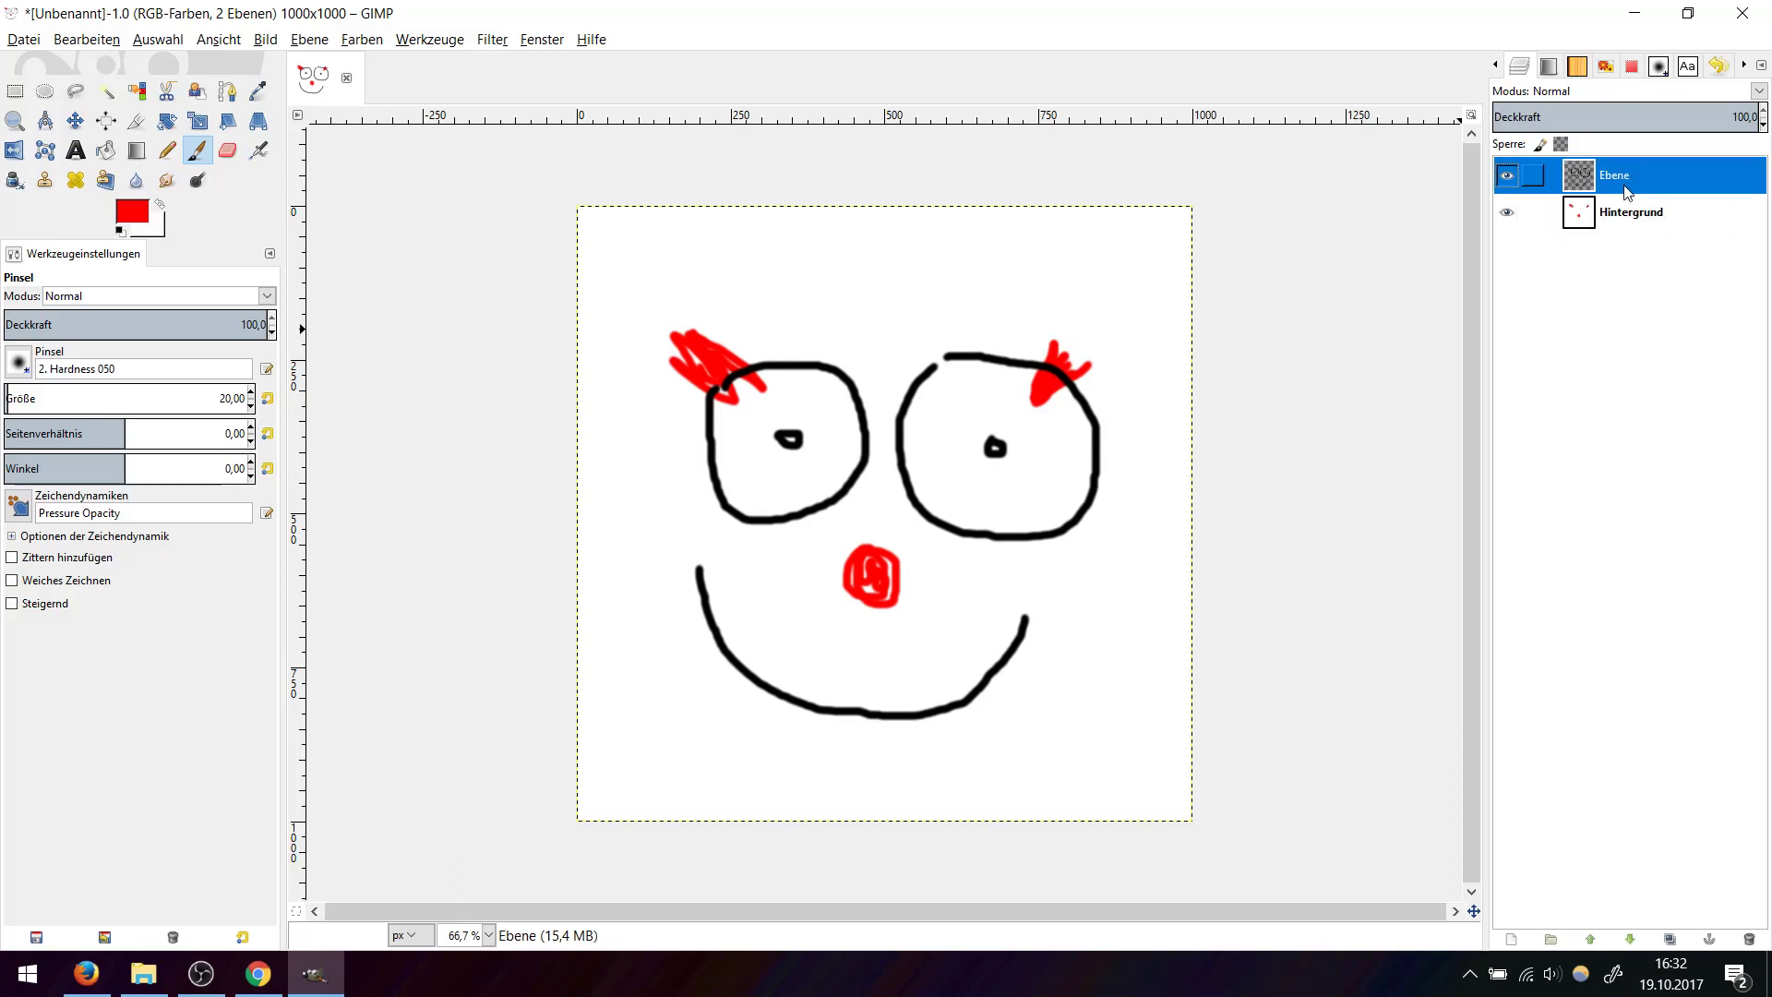
click(1617, 224)
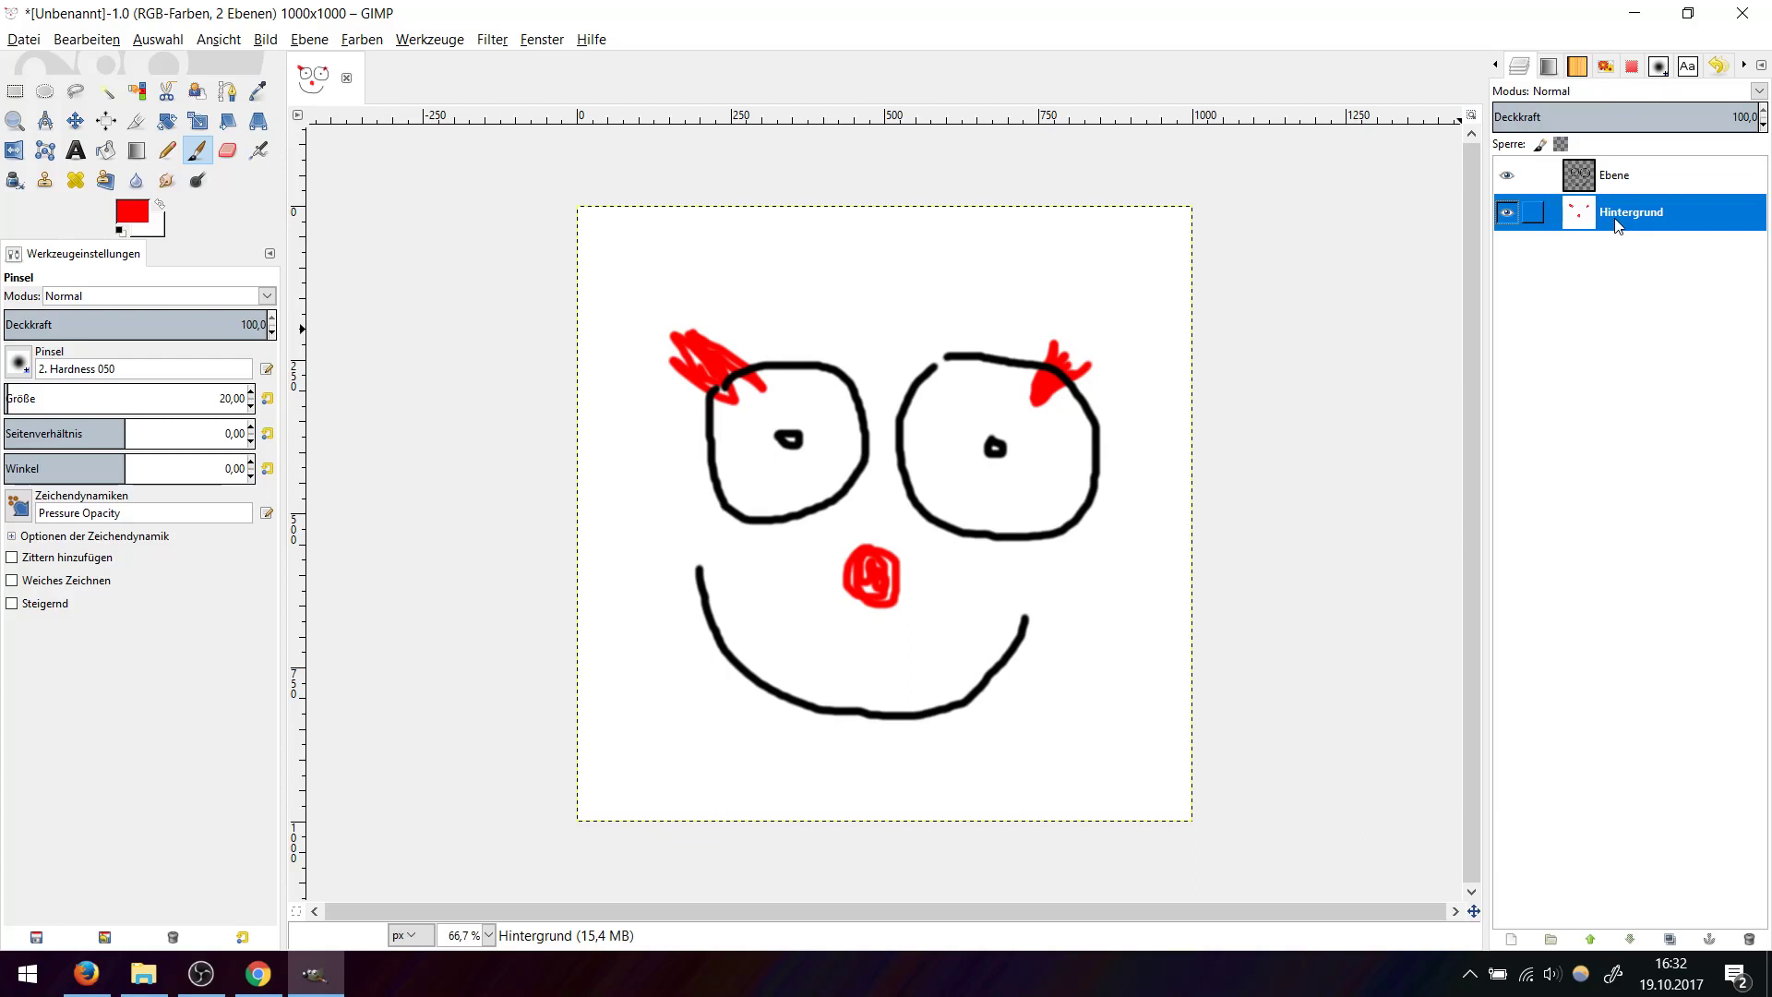
click(1591, 174)
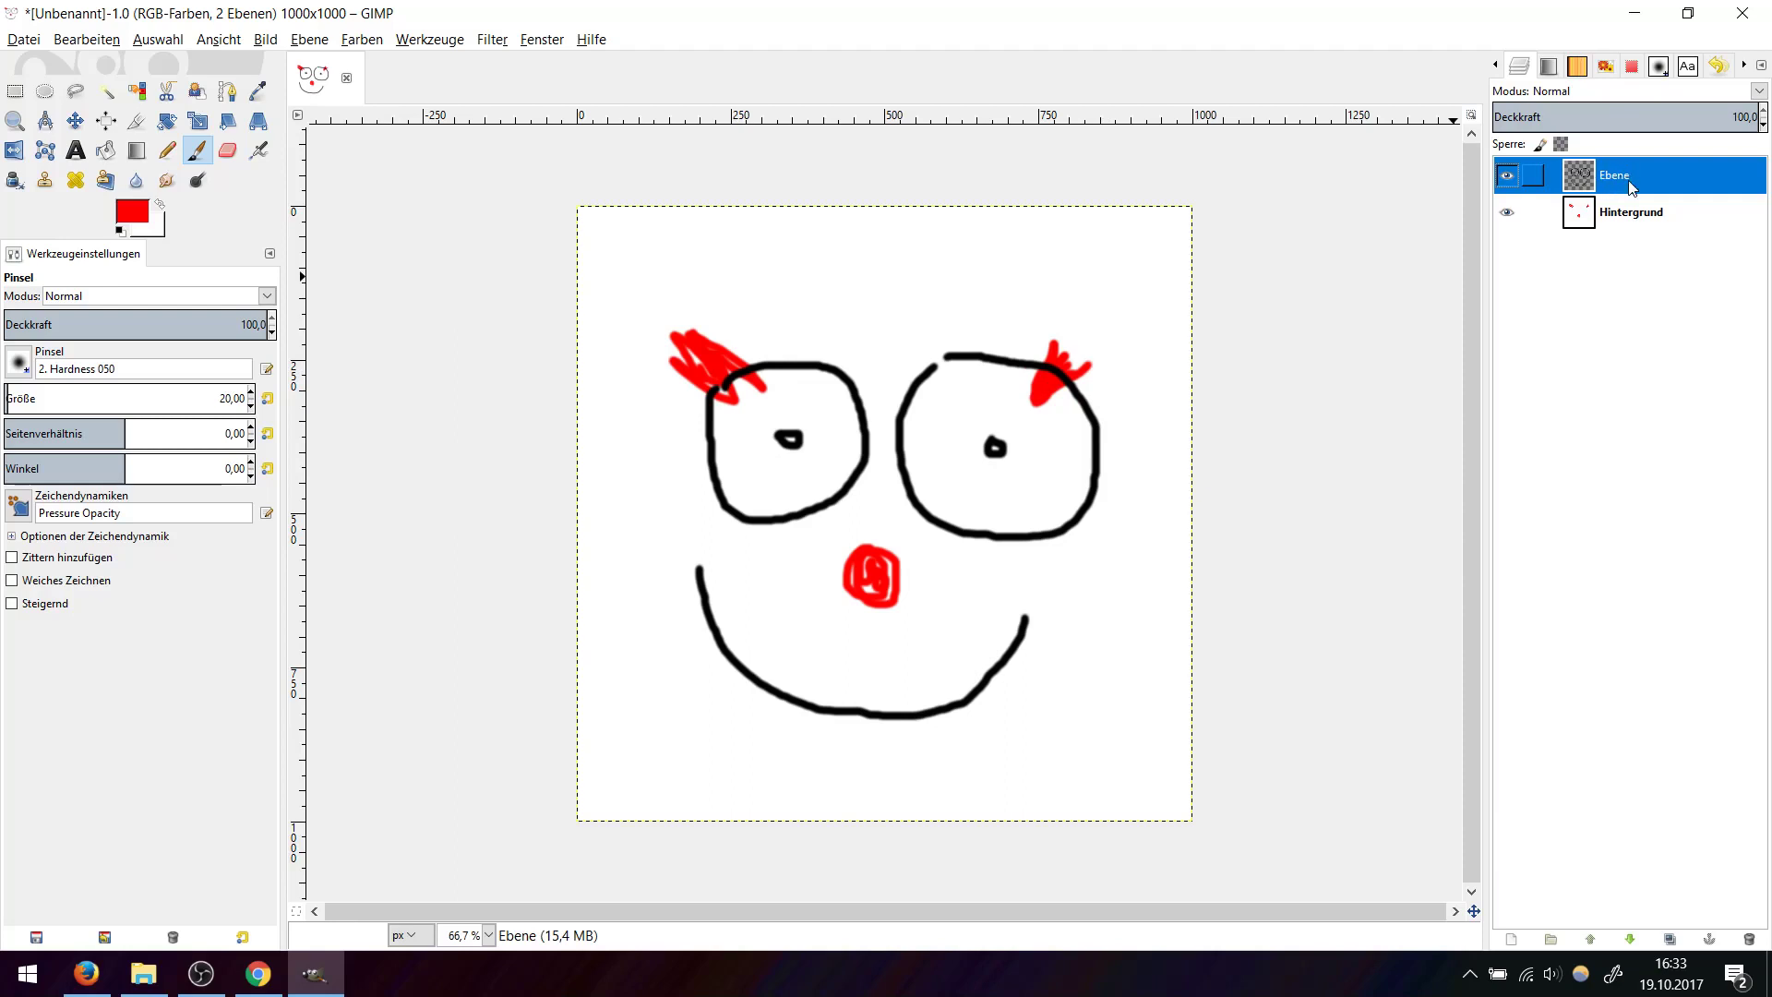
click(1633, 235)
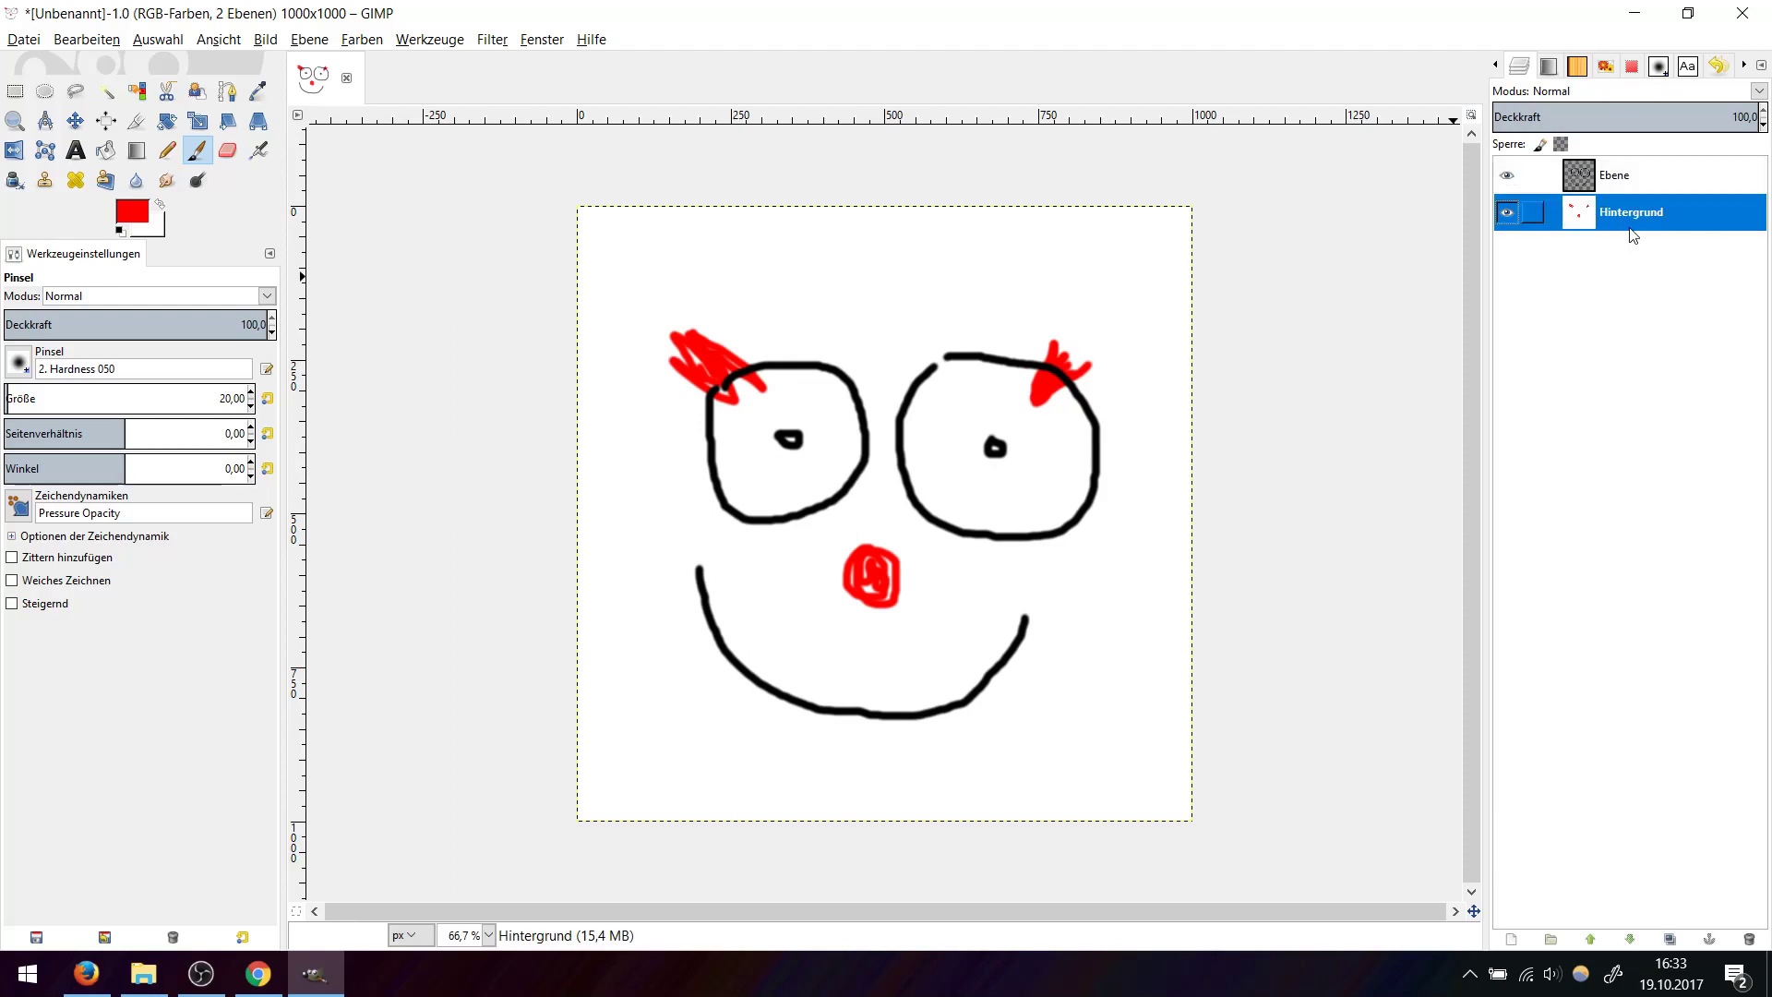
click(1629, 175)
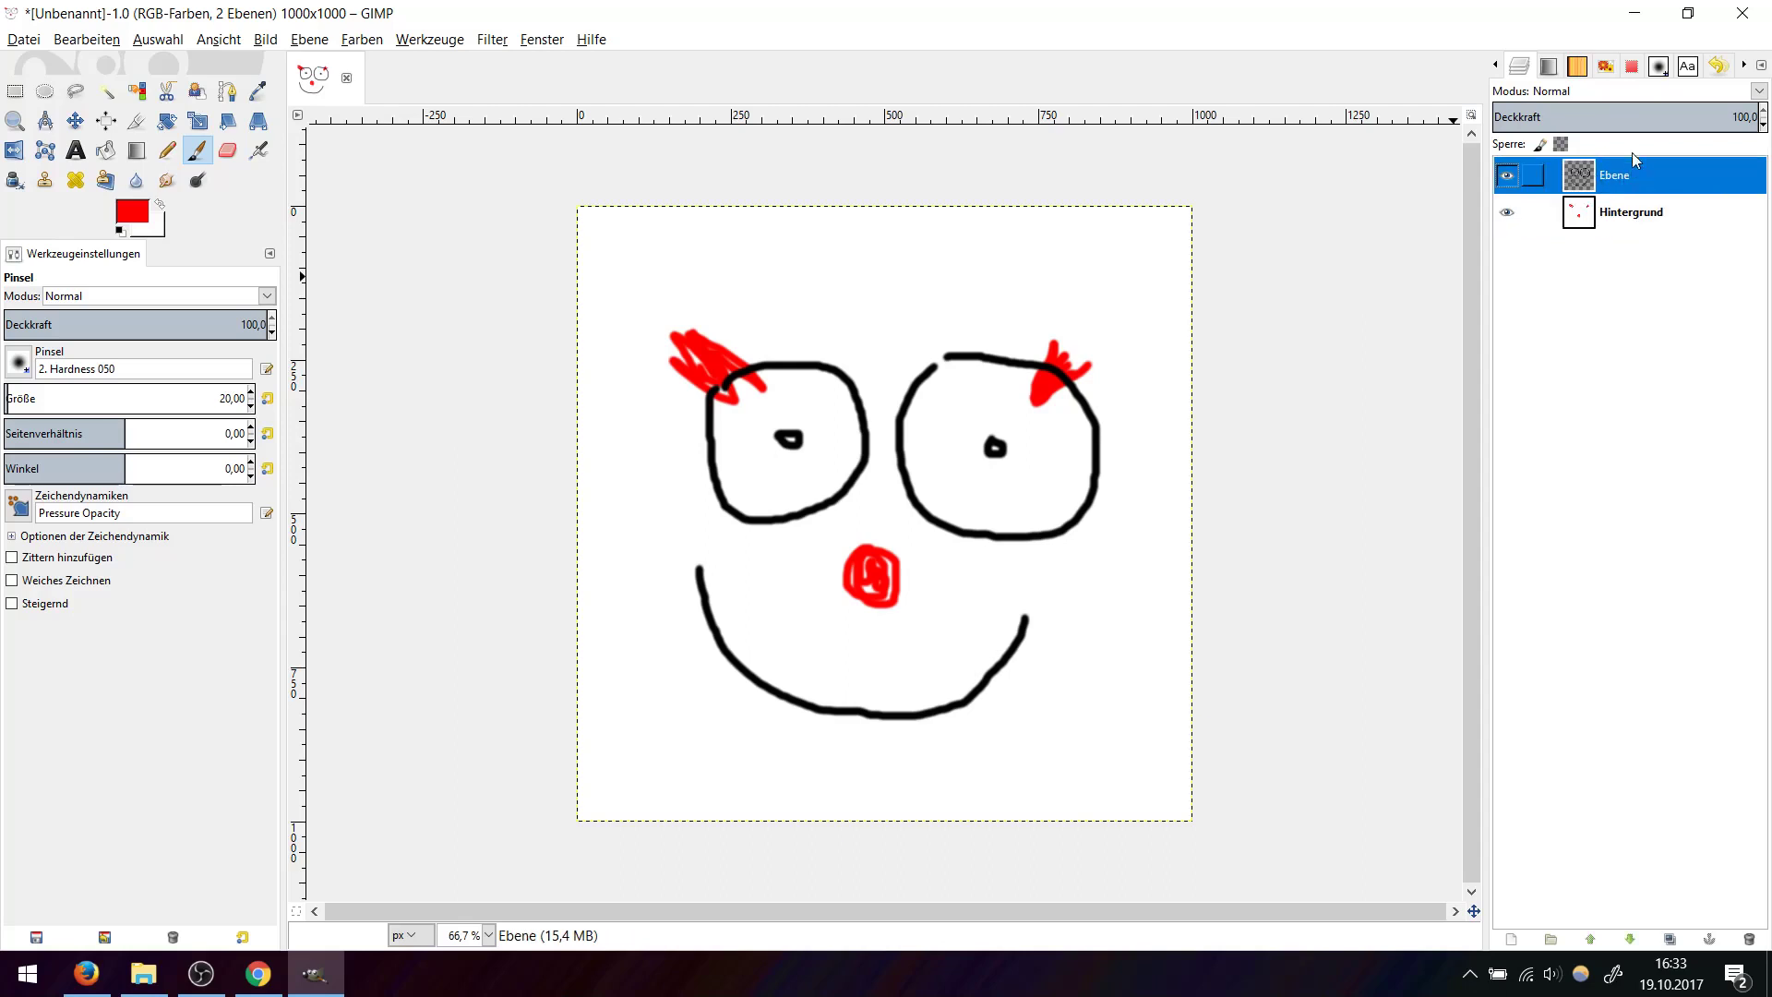
click(1659, 219)
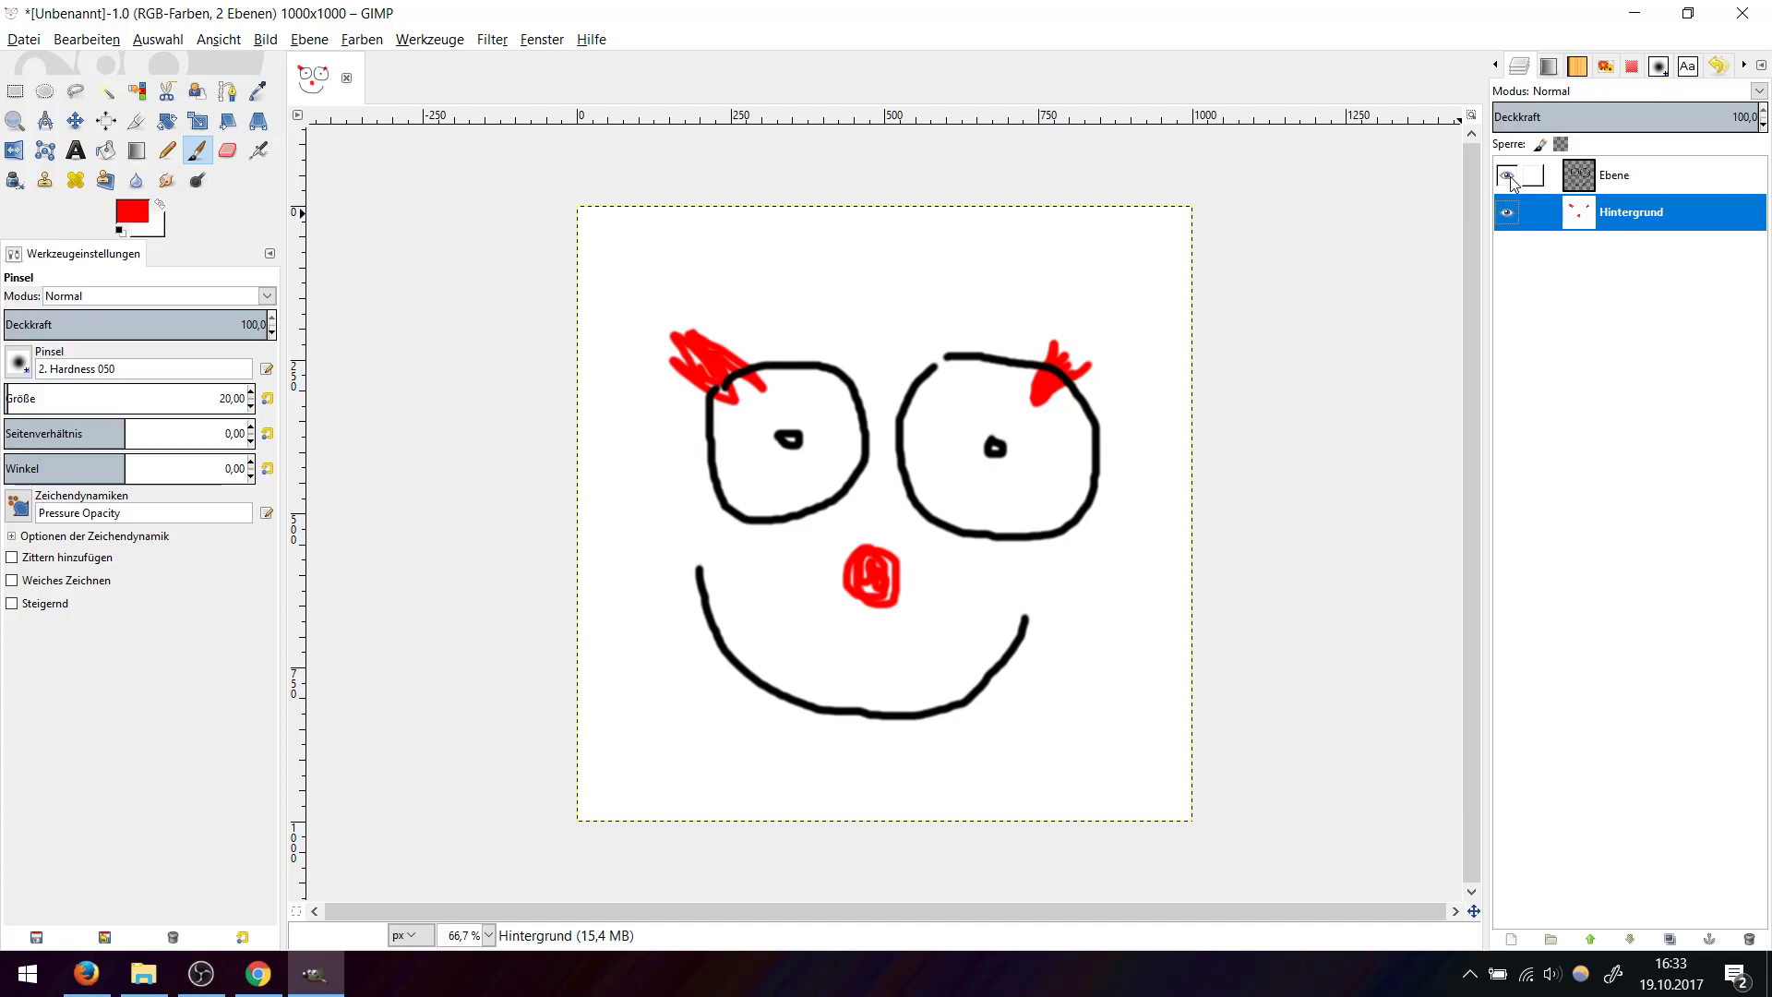
click(1507, 176)
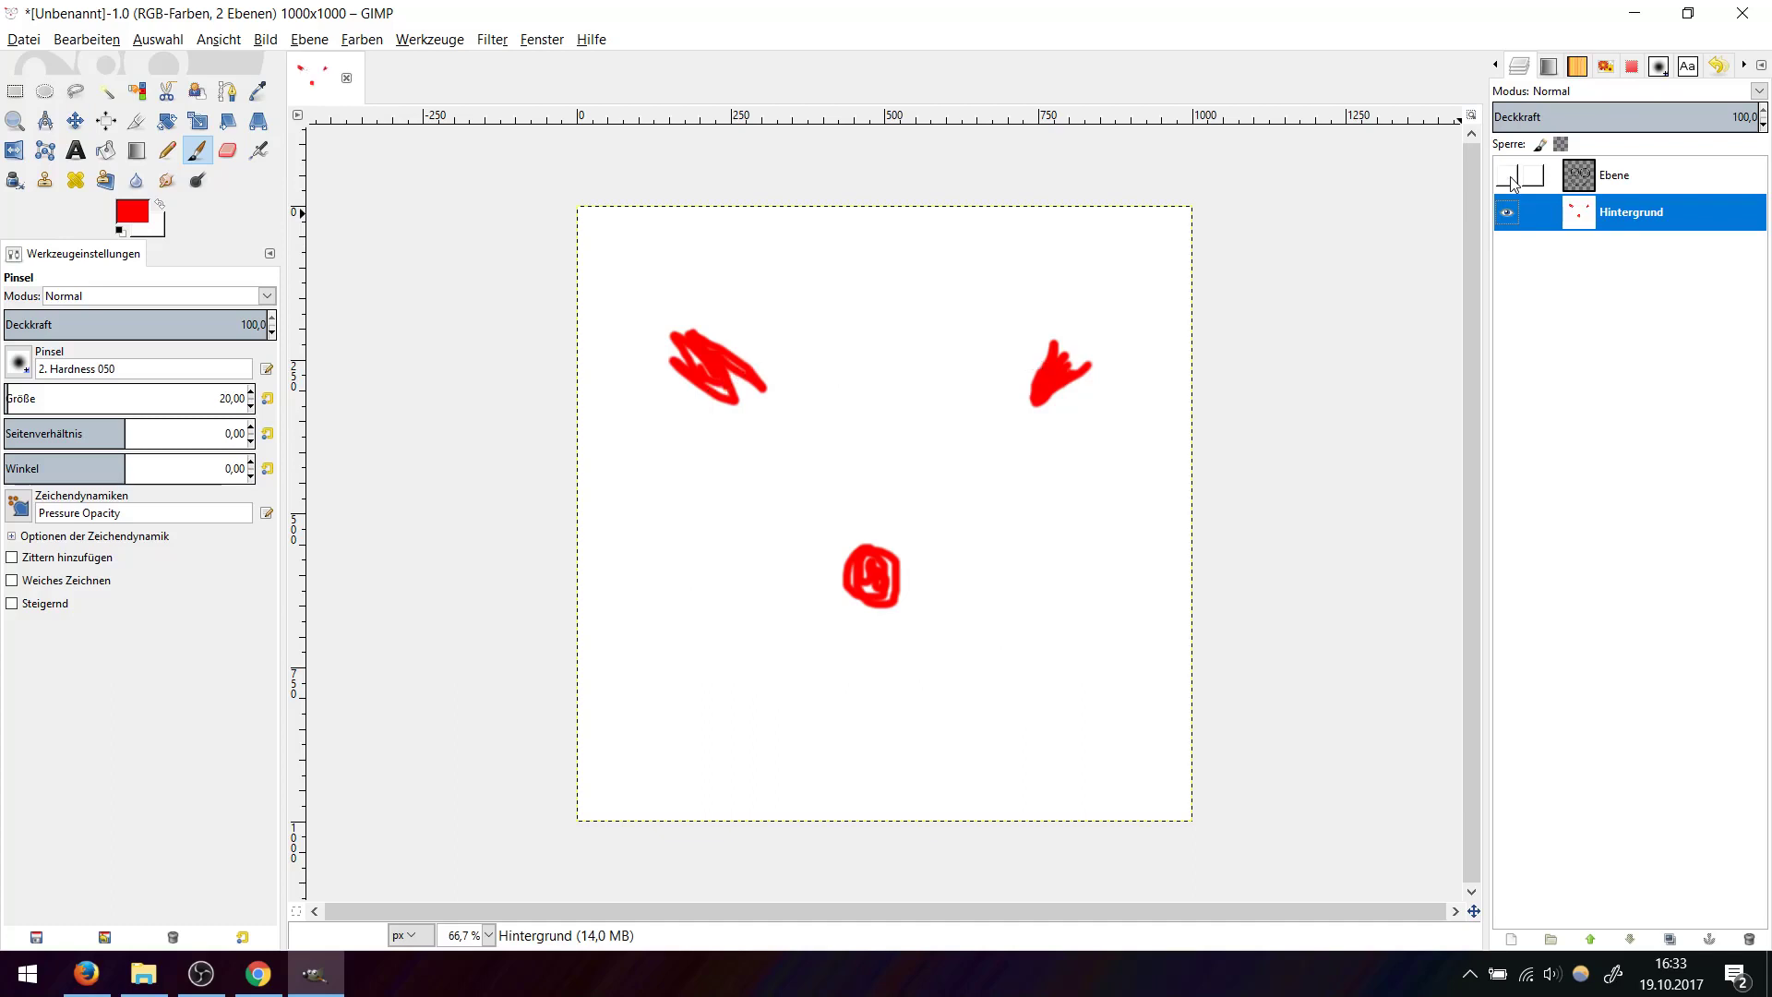
click(1510, 176)
click(1510, 176)
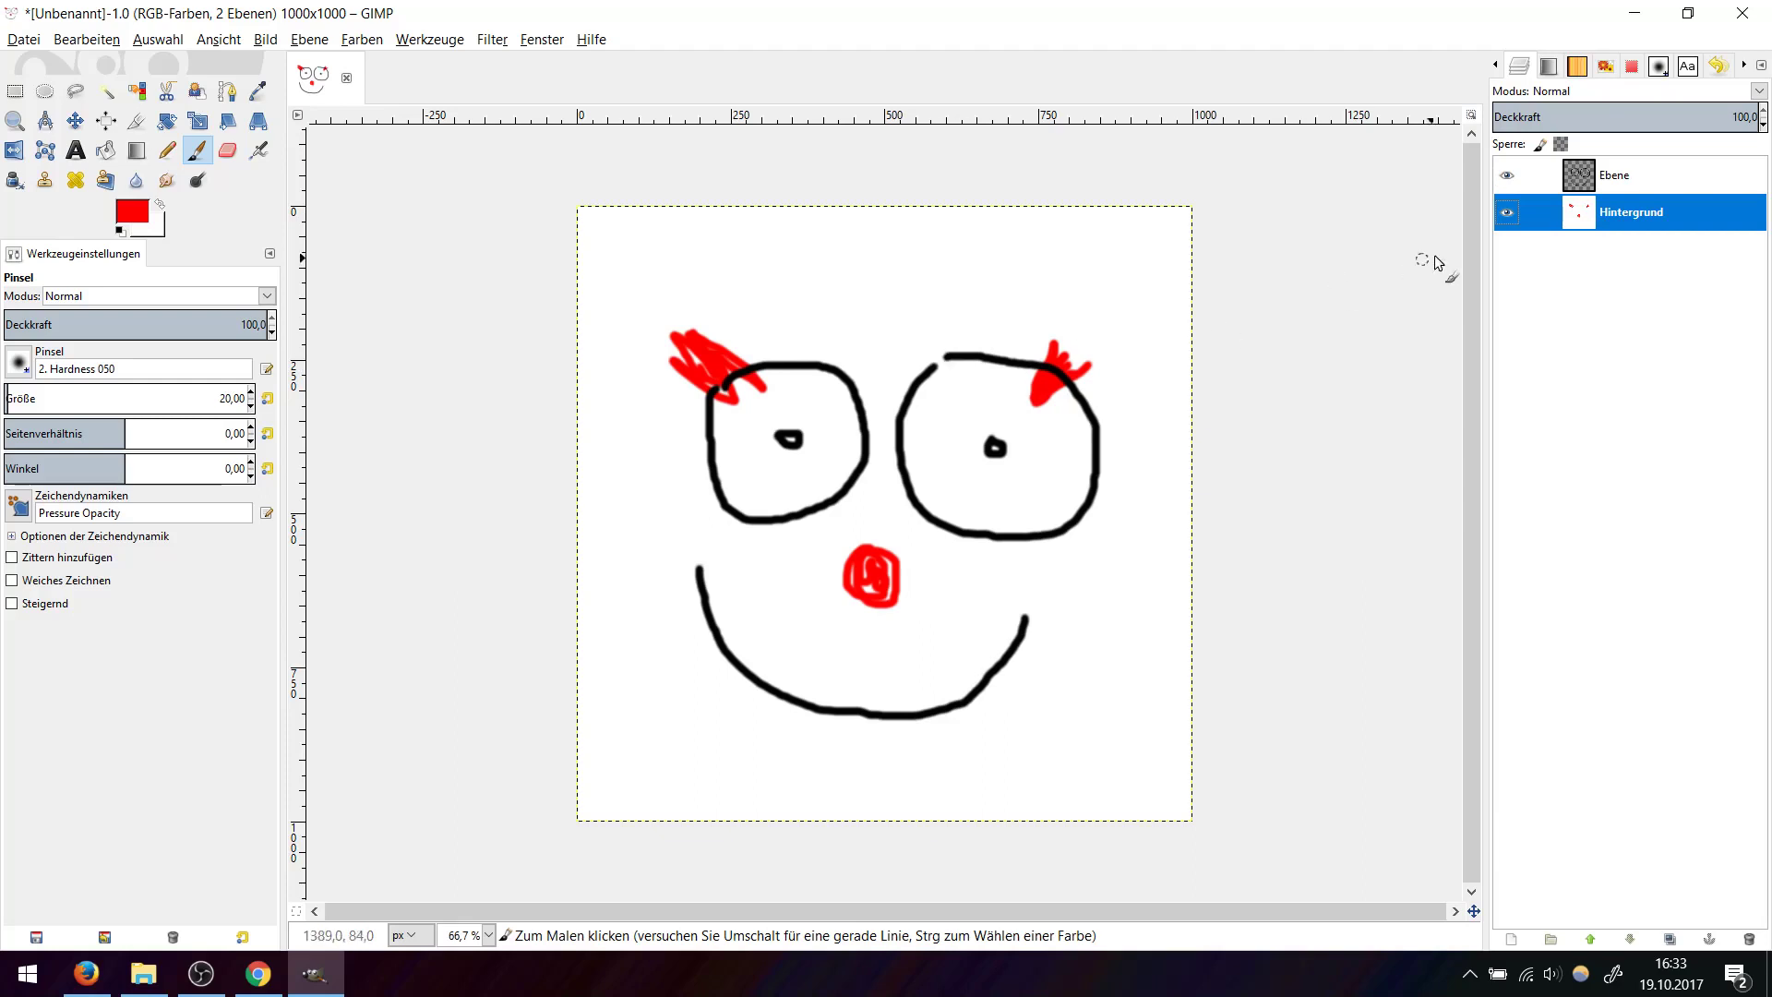
click(1506, 176)
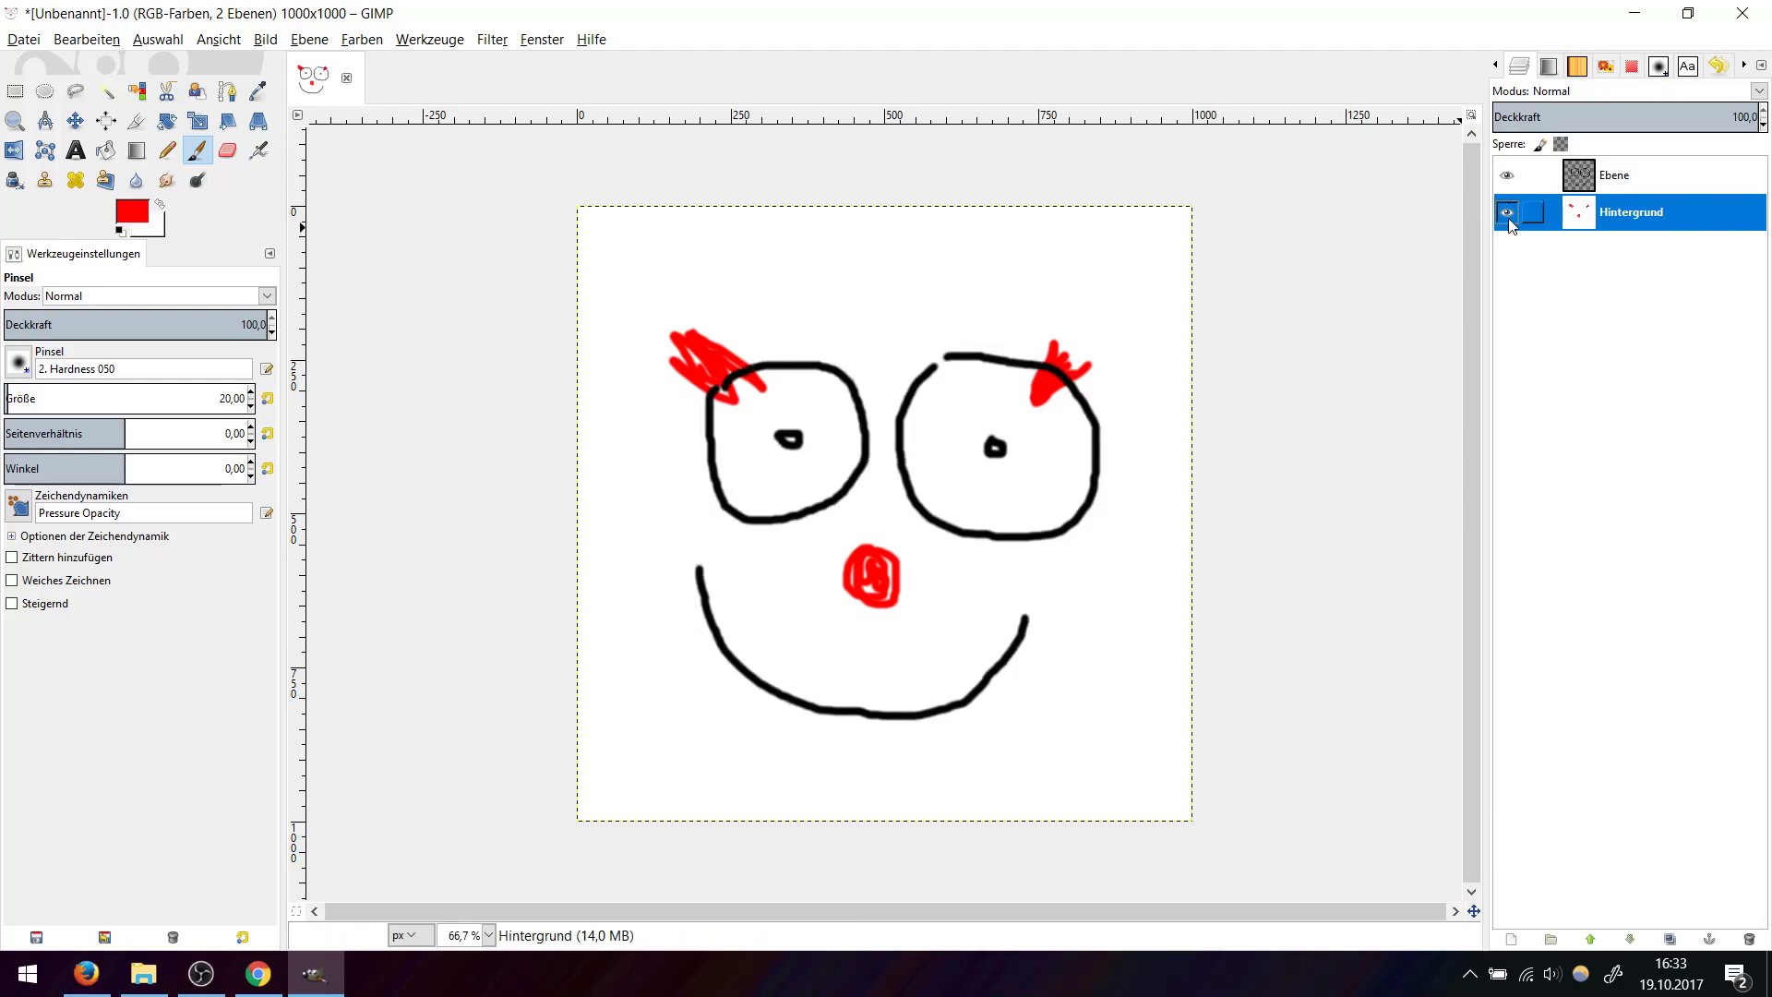
click(1506, 212)
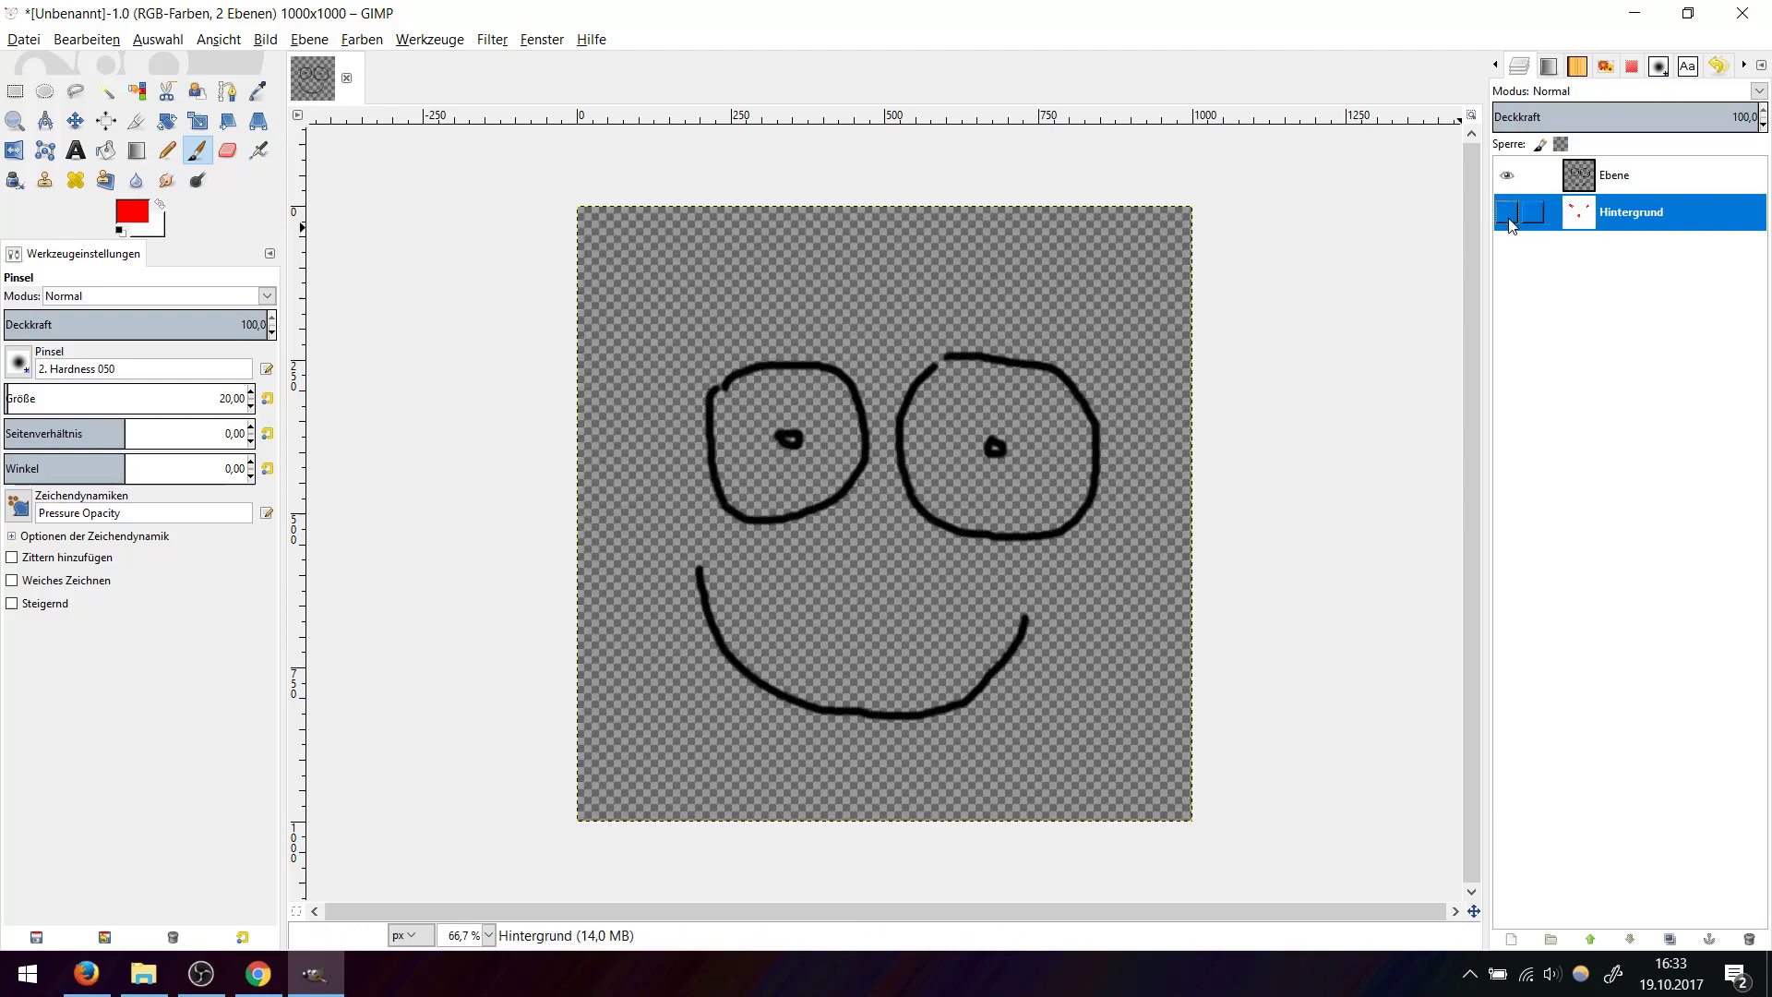
click(1506, 212)
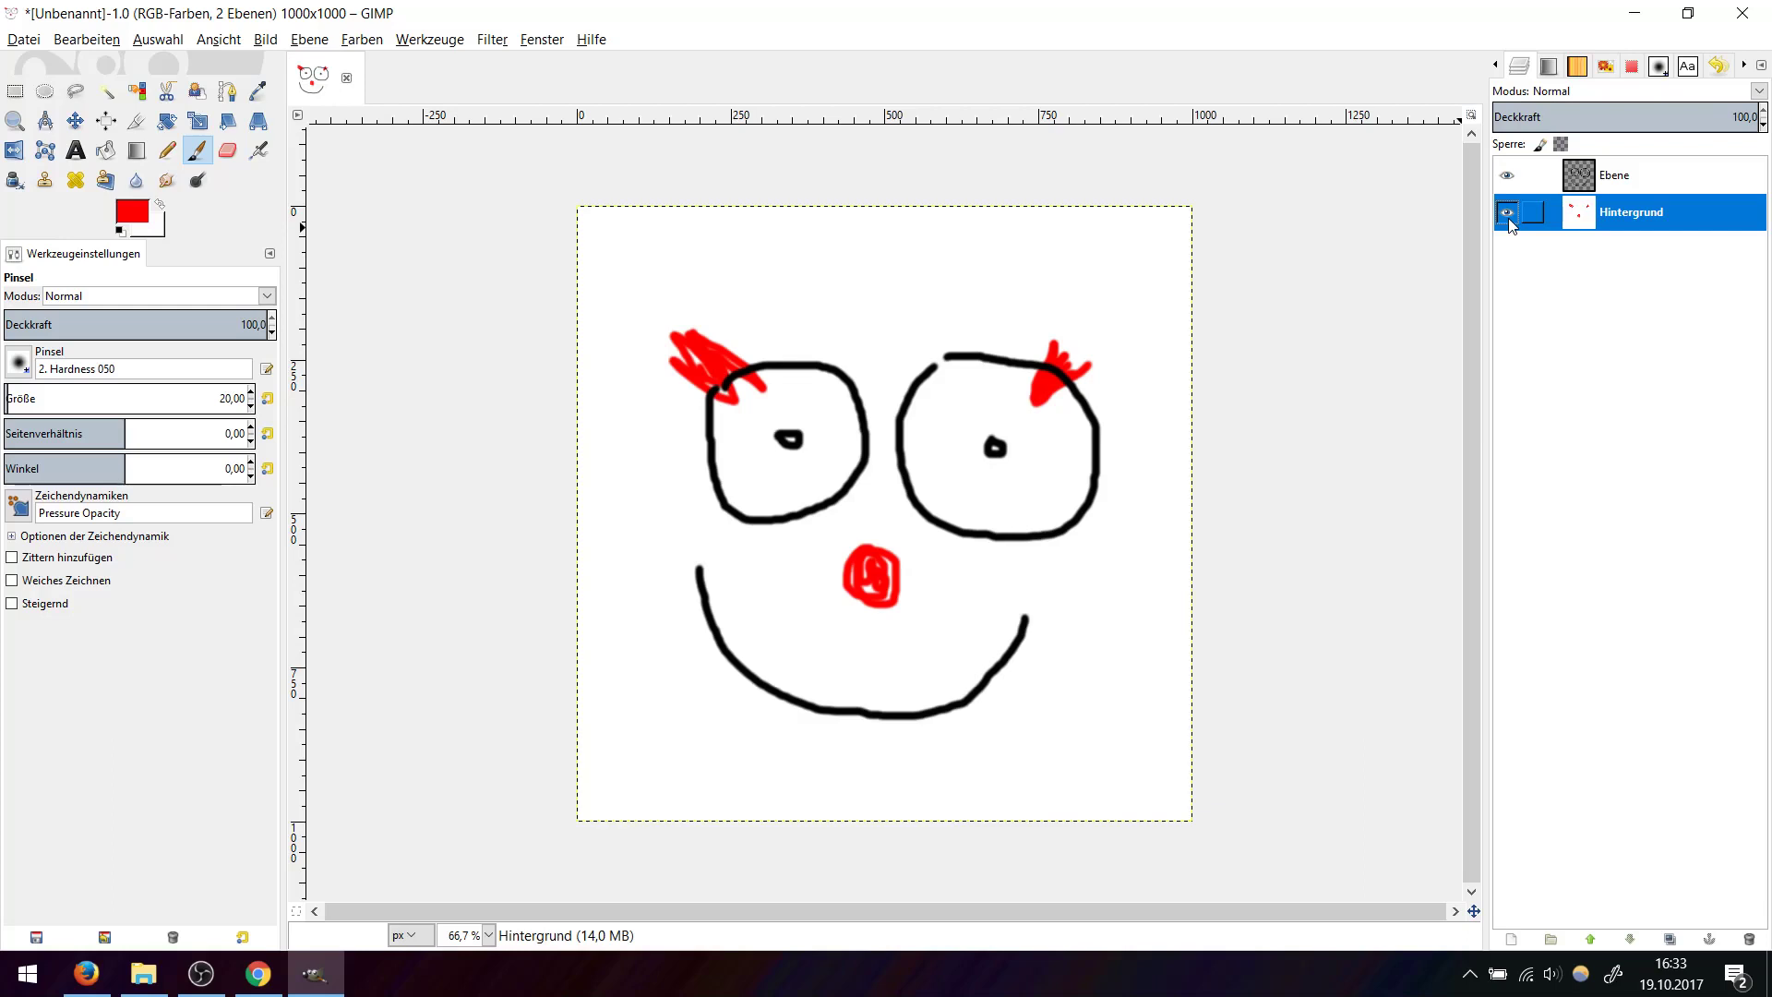
Use the Move tool to shift the Ebene black-outline layer into line with the red eyebrows and nose.
click(77, 120)
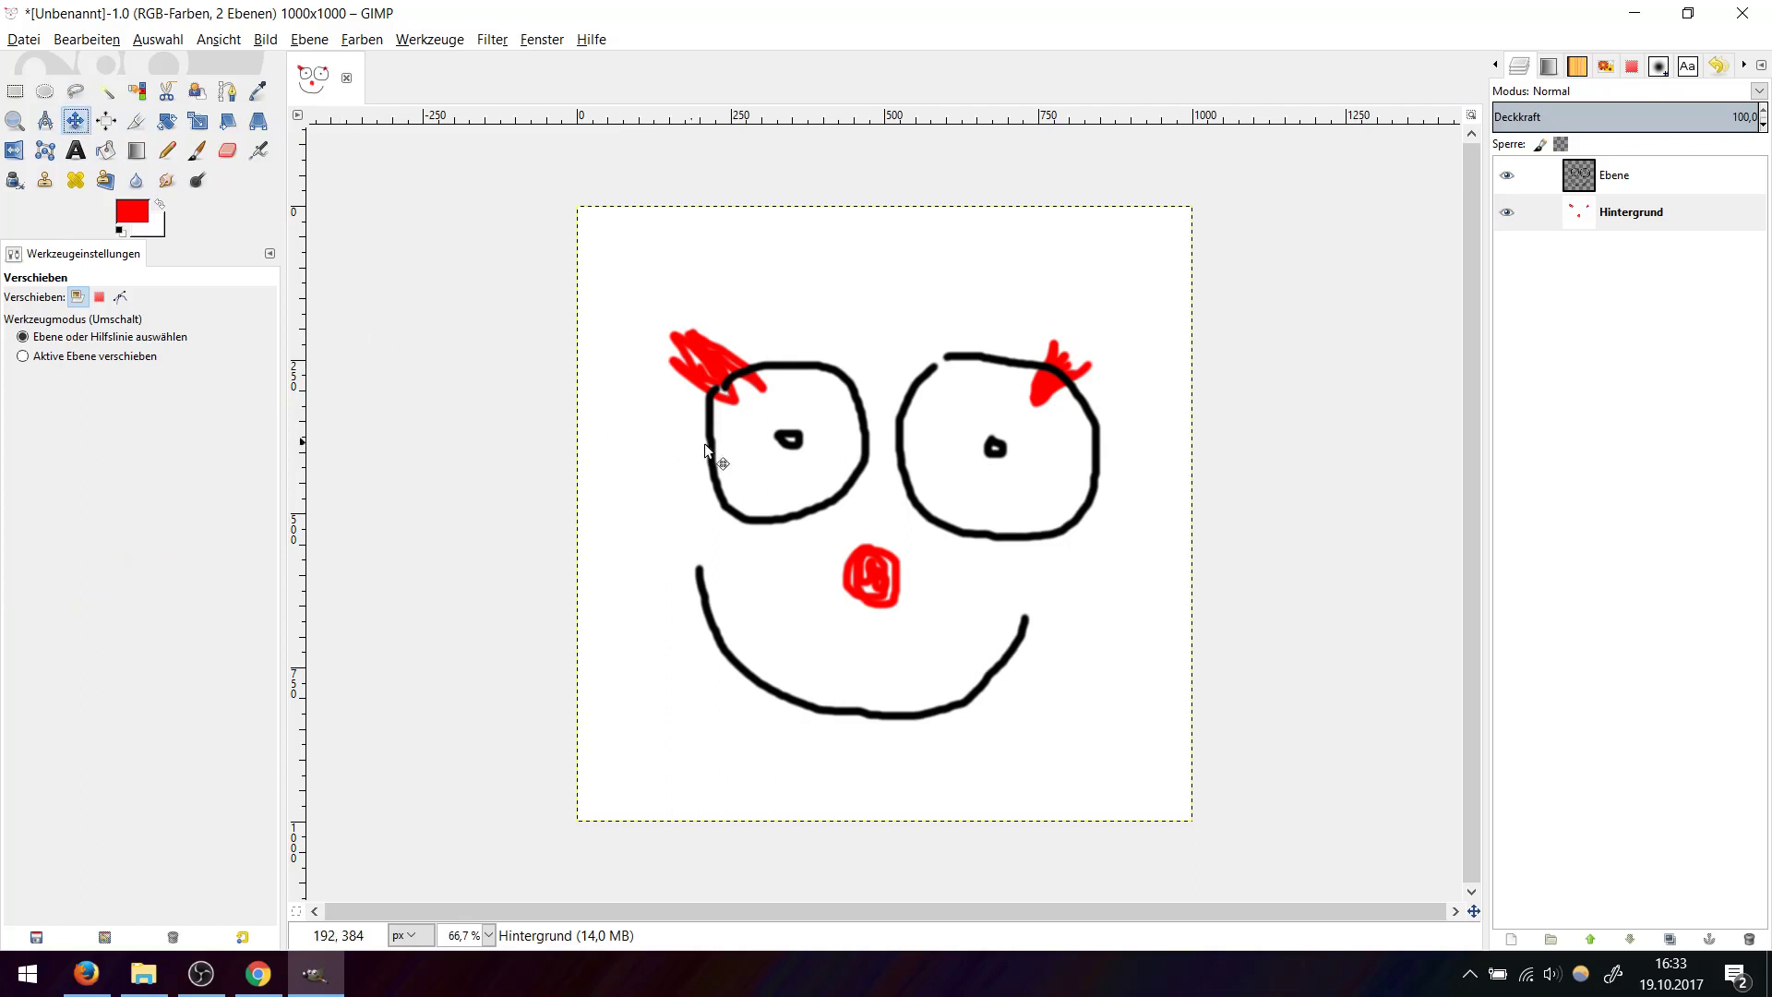
click(1624, 176)
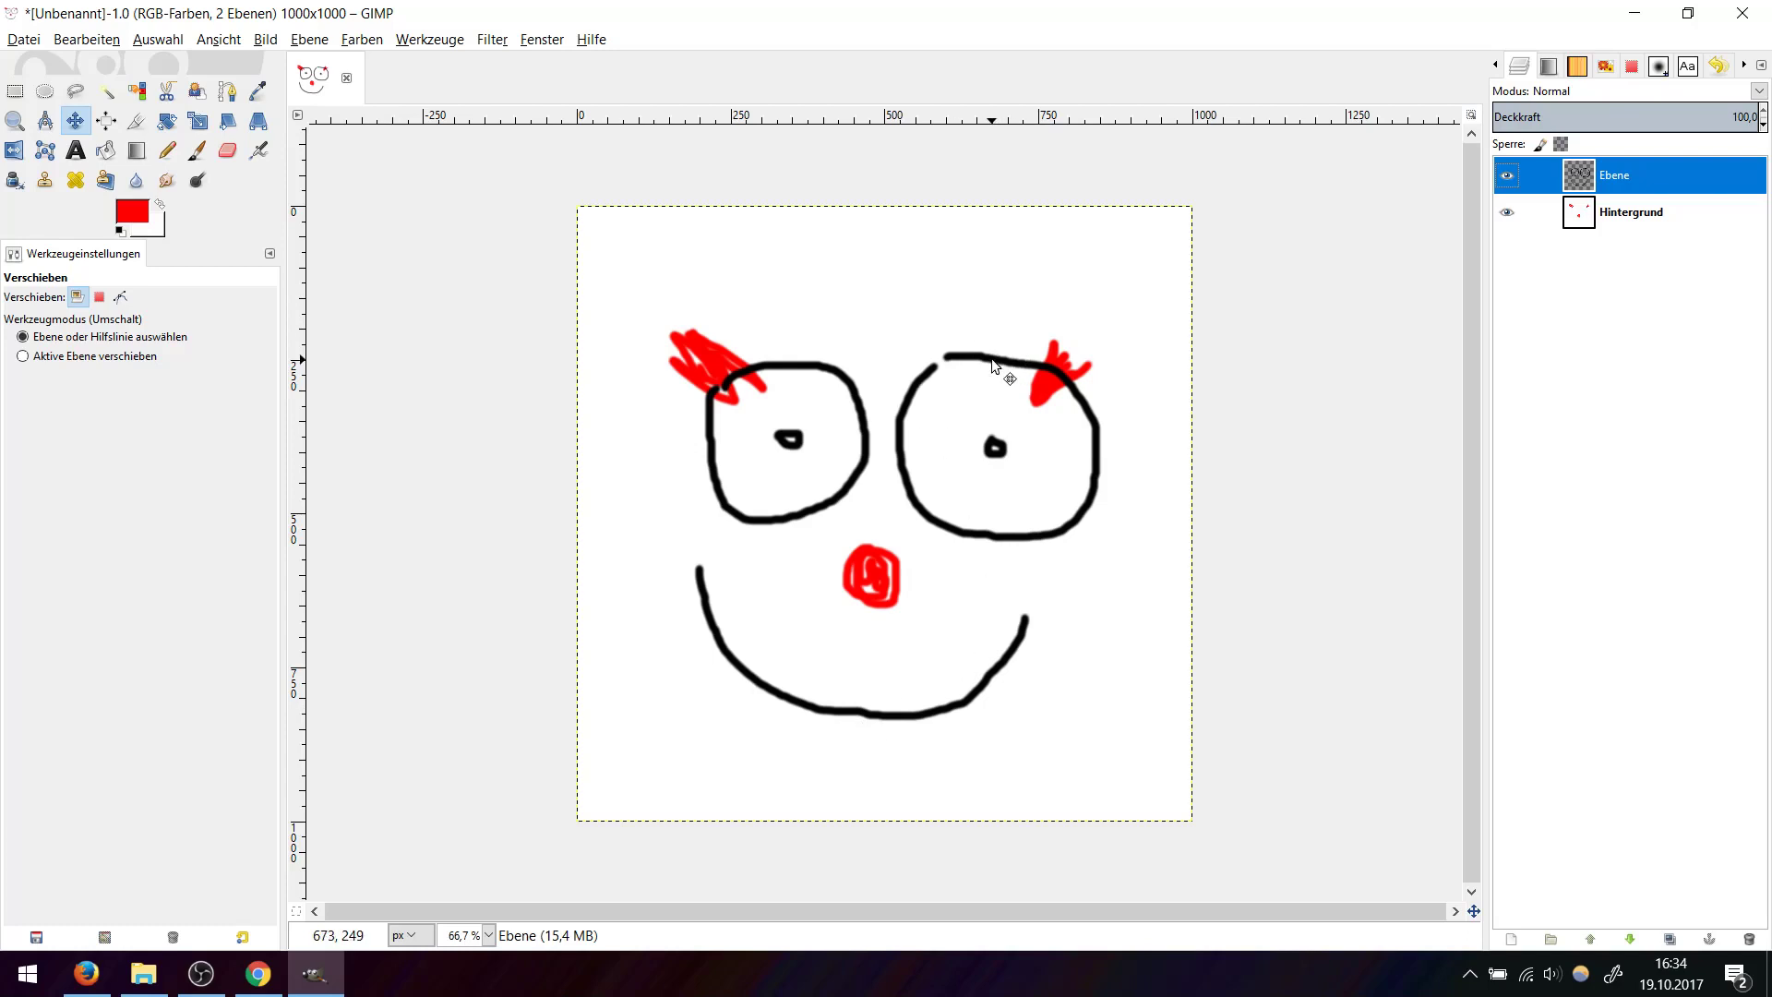
mouse_move(990, 364)
mouse_down()
mouse_move(956, 321)
mouse_move(956, 284)
mouse_up()
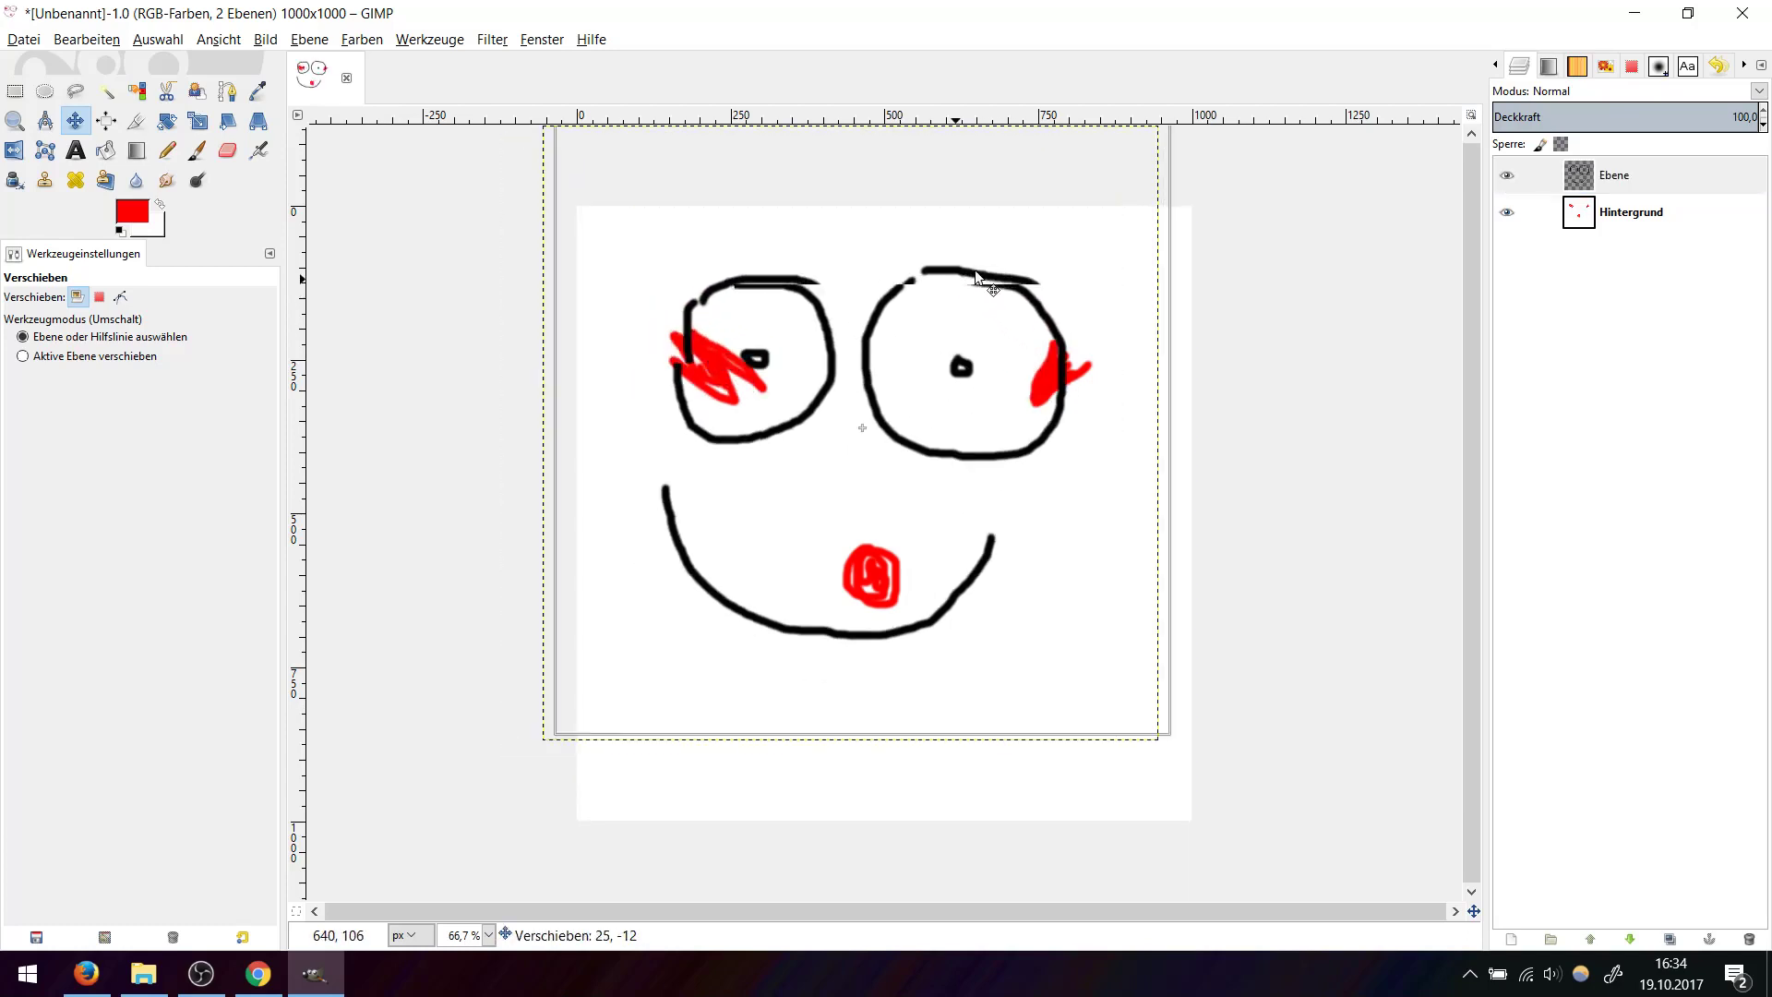
drag(956, 285, 1018, 277)
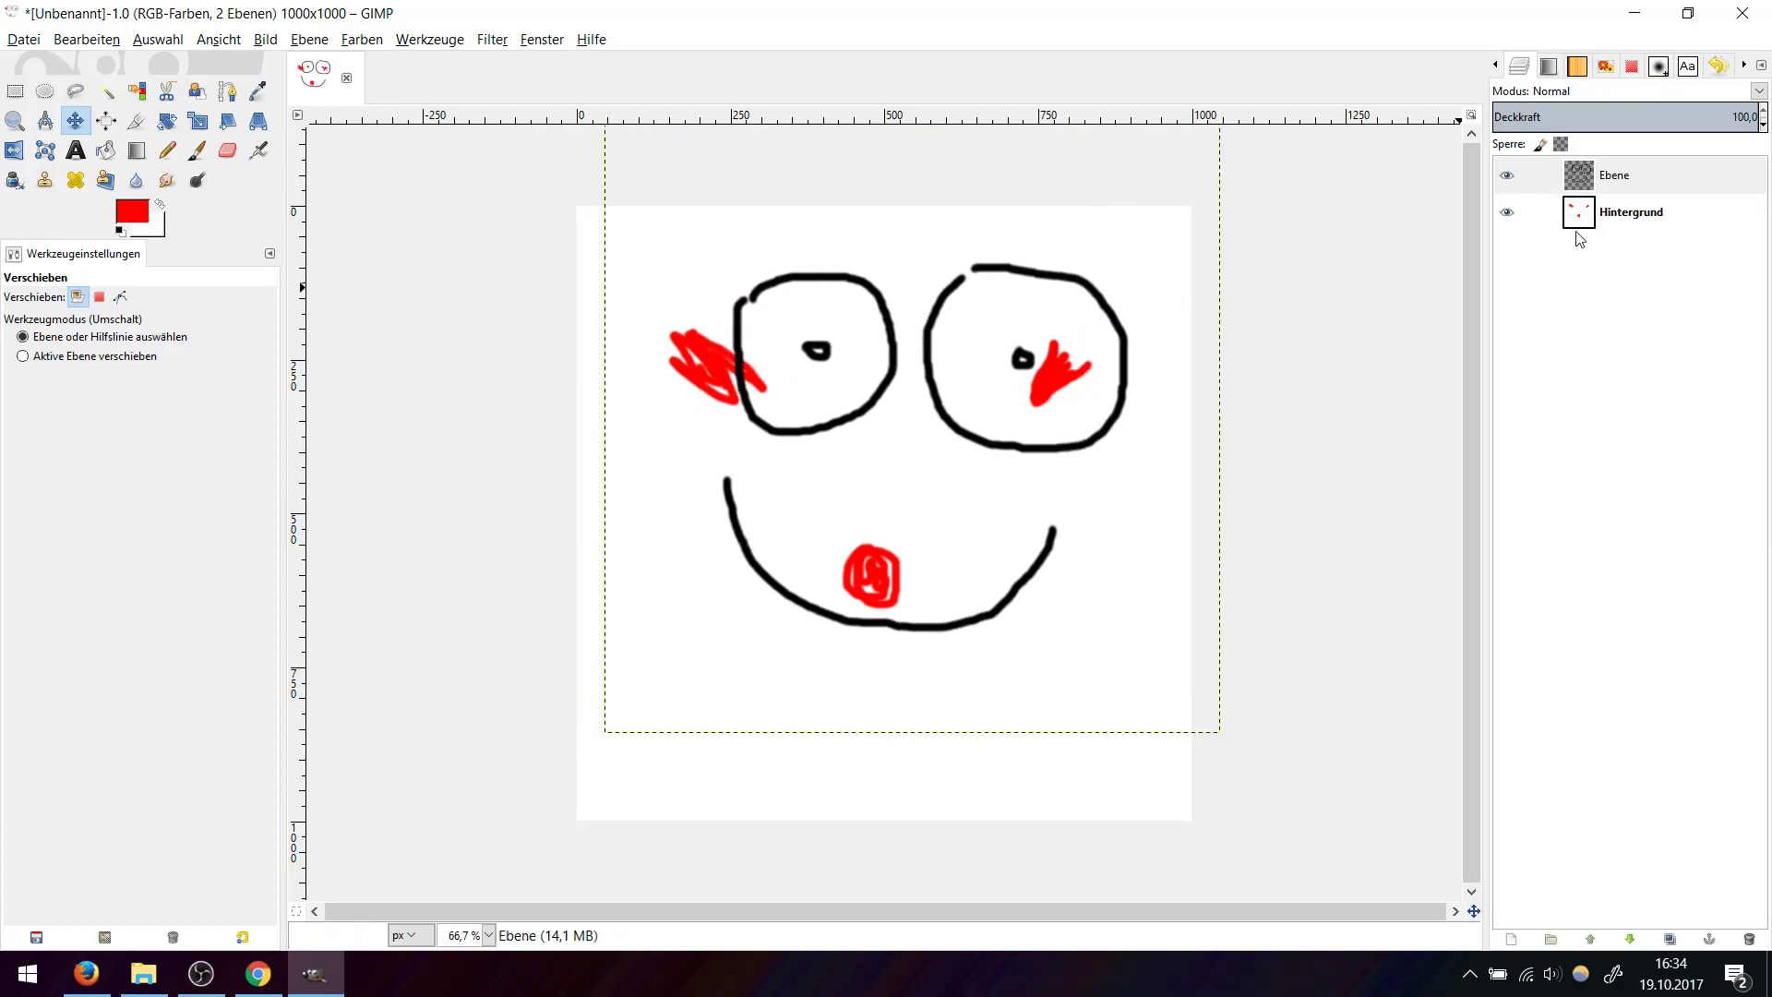
mouse_move(1109, 312)
mouse_down()
mouse_move(1122, 319)
mouse_move(1087, 407)
mouse_move(1060, 393)
mouse_up()
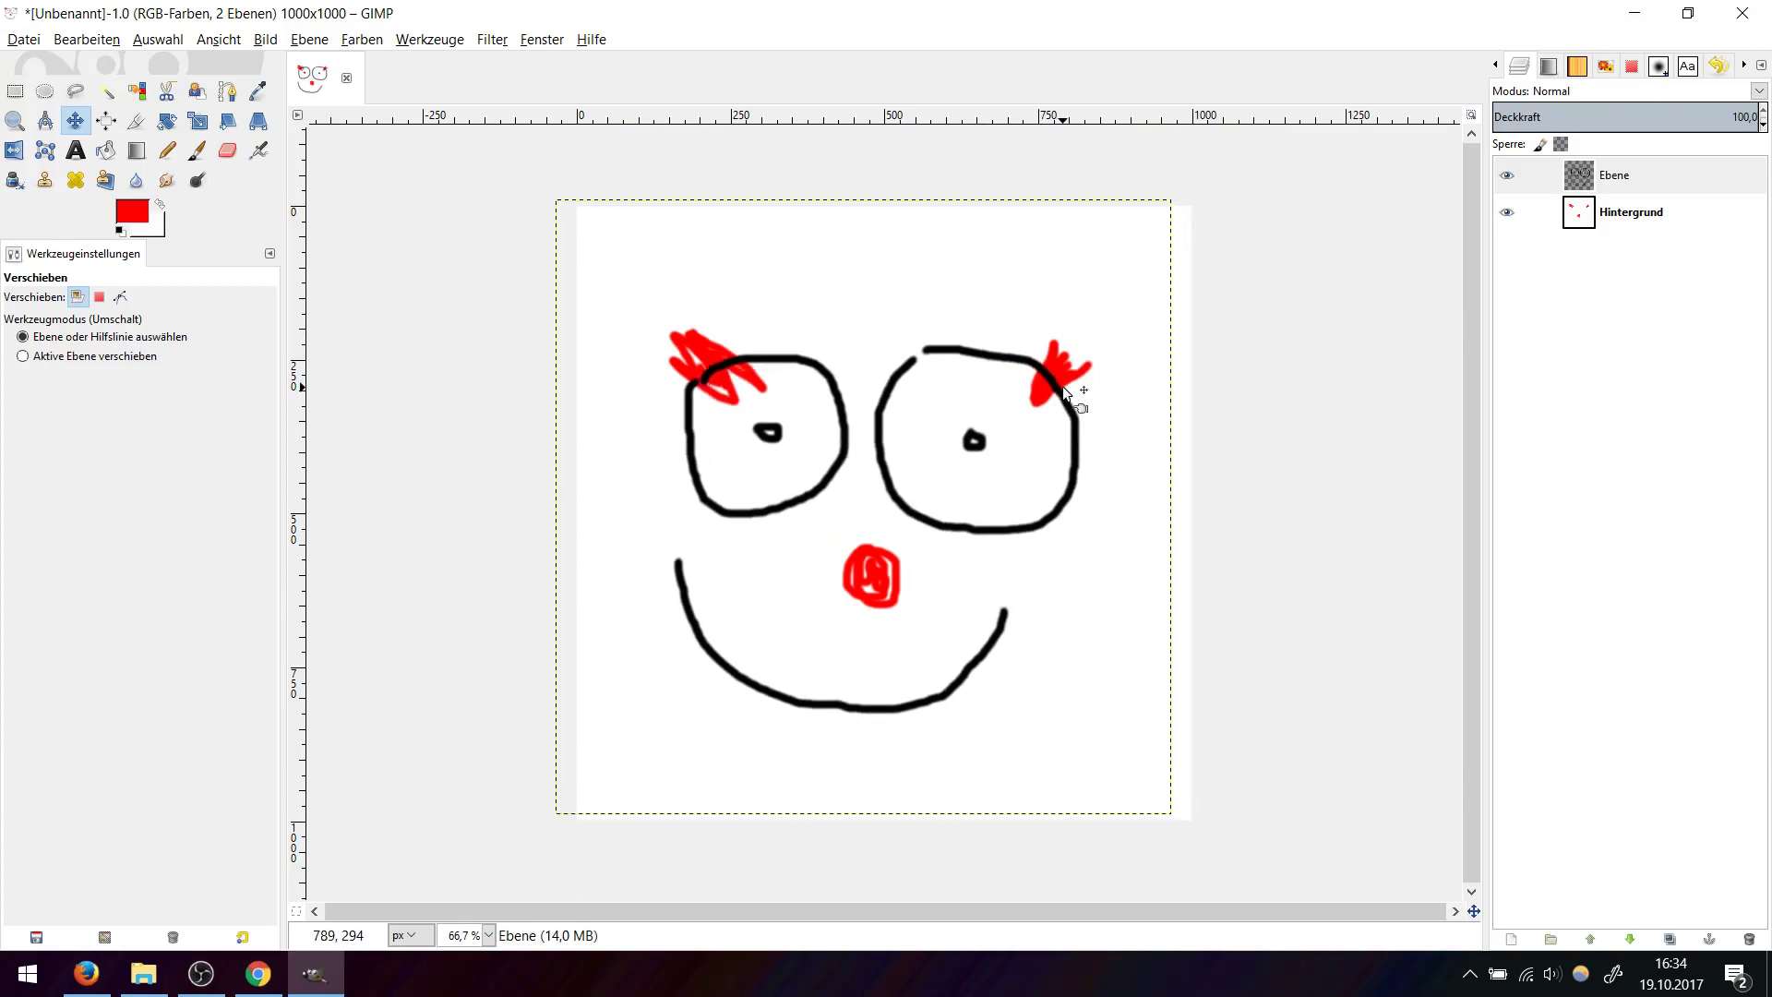
drag(1063, 395, 1108, 363)
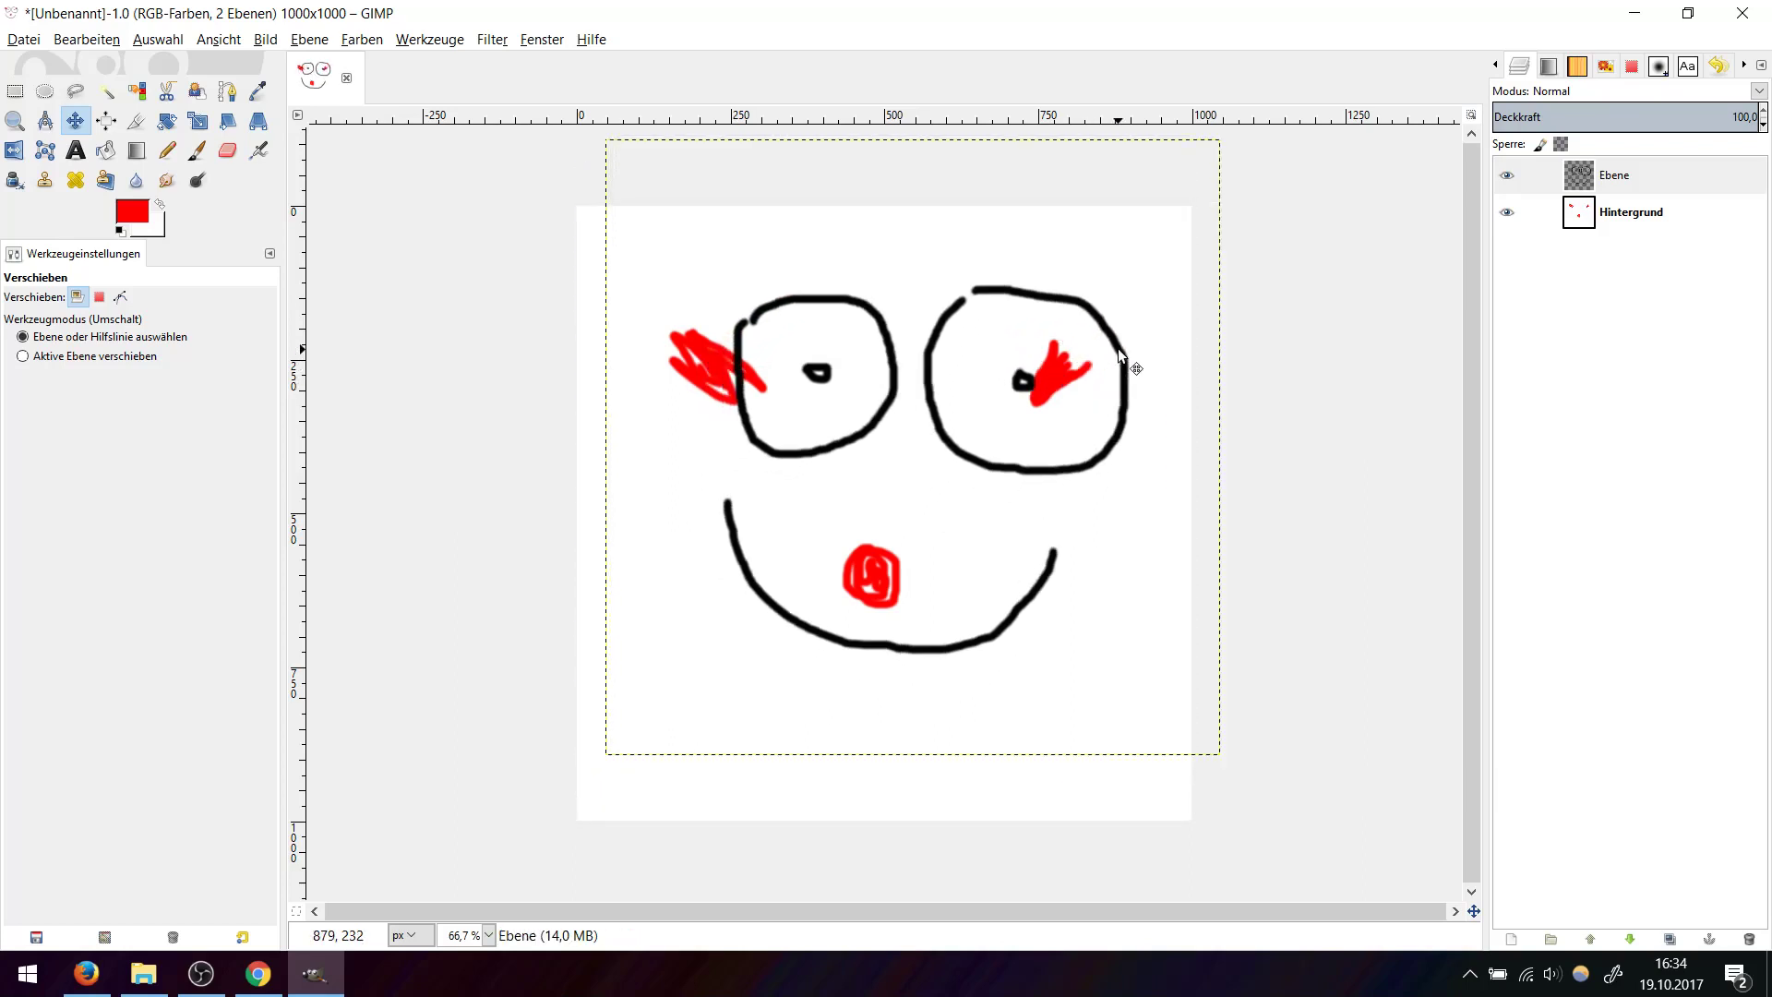
mouse_move(1118, 353)
mouse_down()
mouse_move(1065, 299)
mouse_move(1067, 385)
mouse_move(1103, 475)
mouse_up()
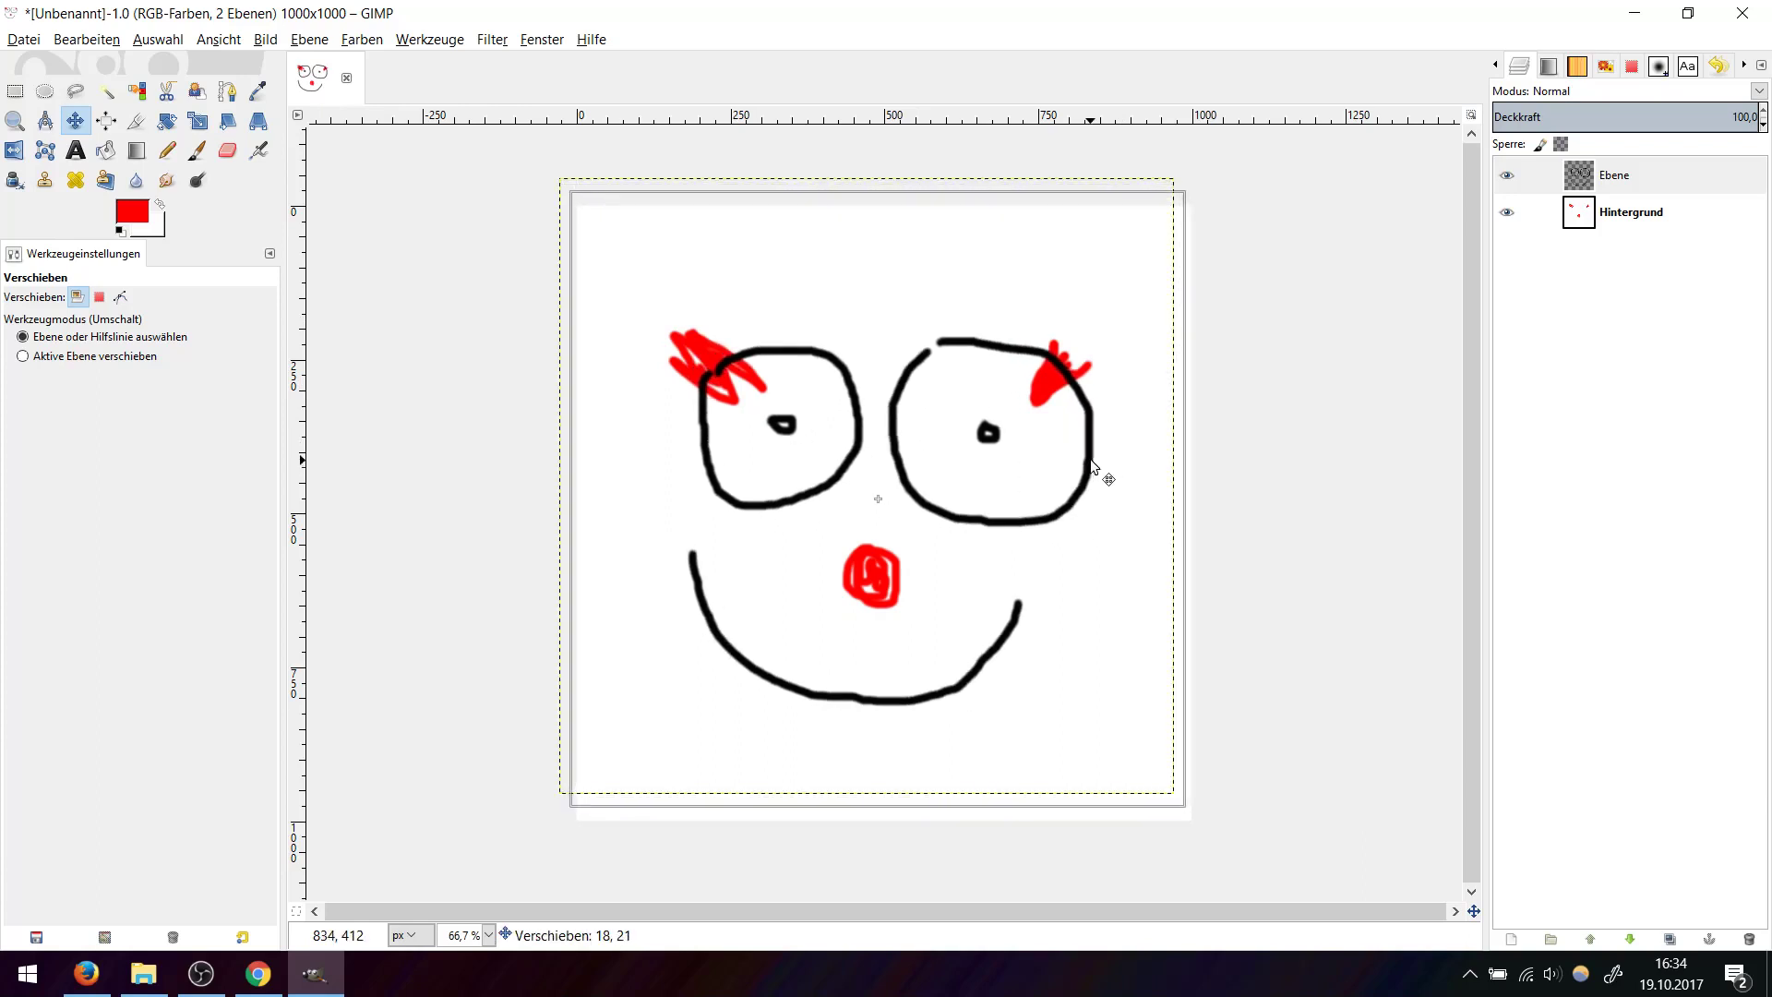
click(1615, 176)
Add a transparent 1000×1000 layer, Ebene #1, on top of the layer stack.
click(1624, 212)
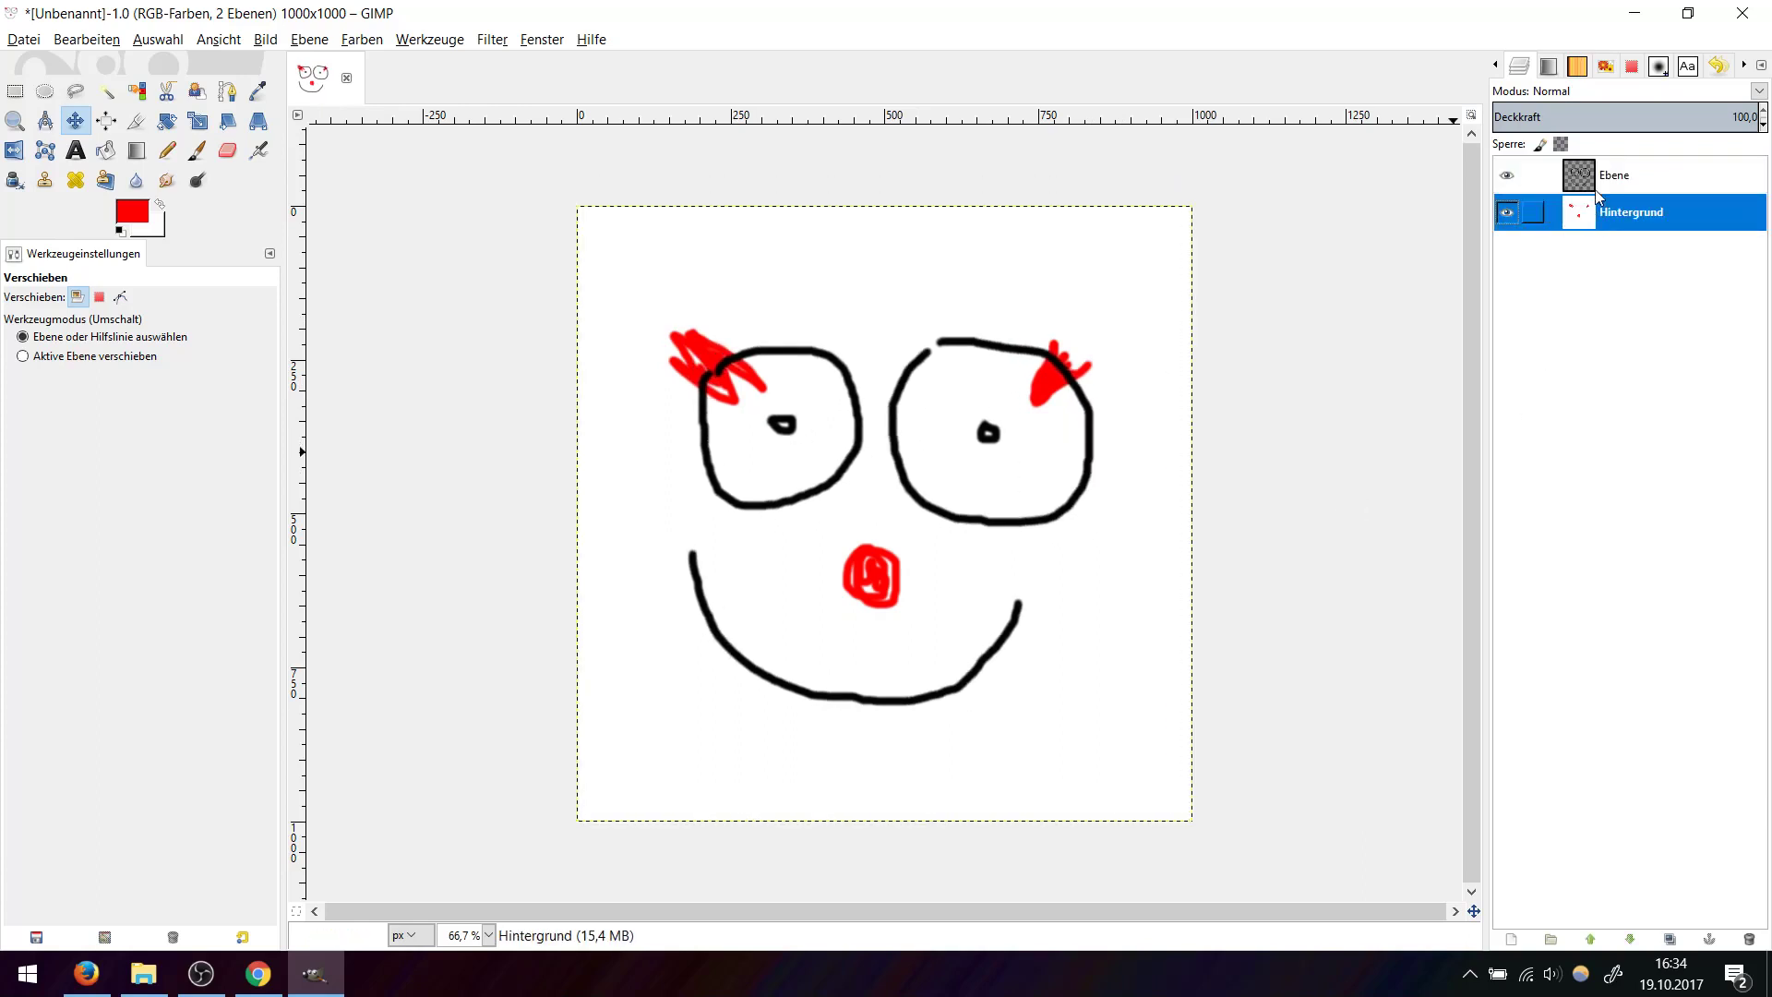
click(1615, 177)
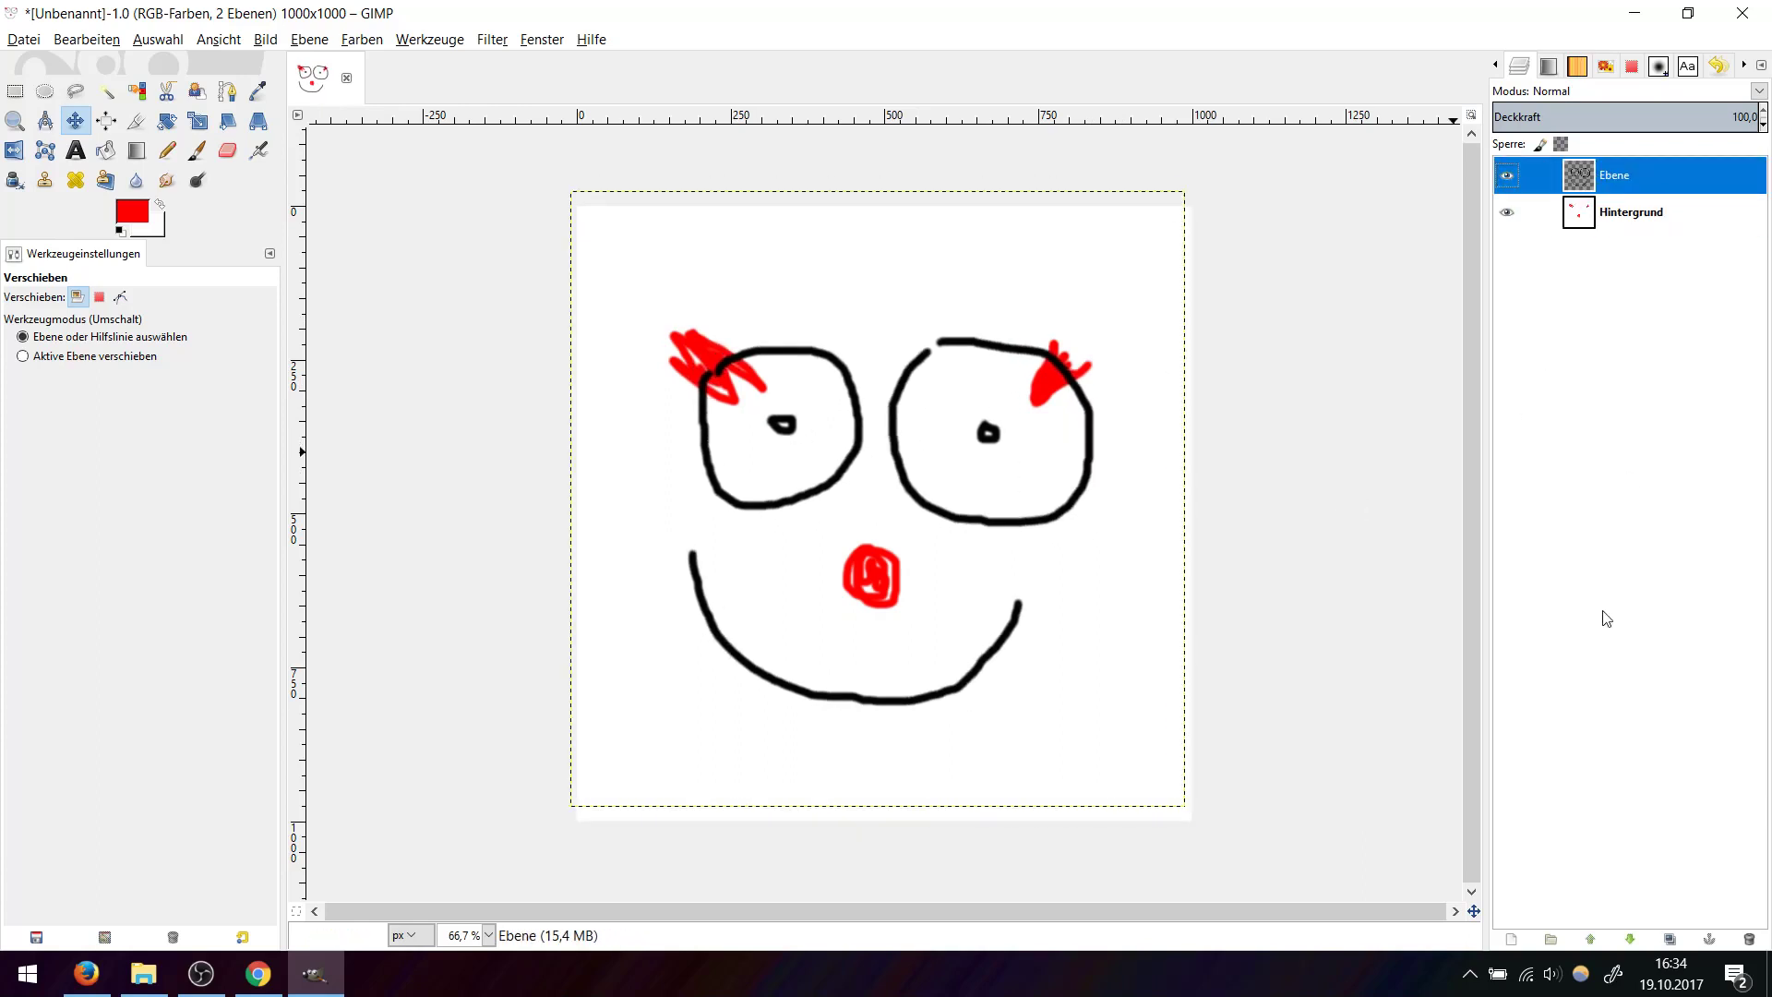
click(1518, 948)
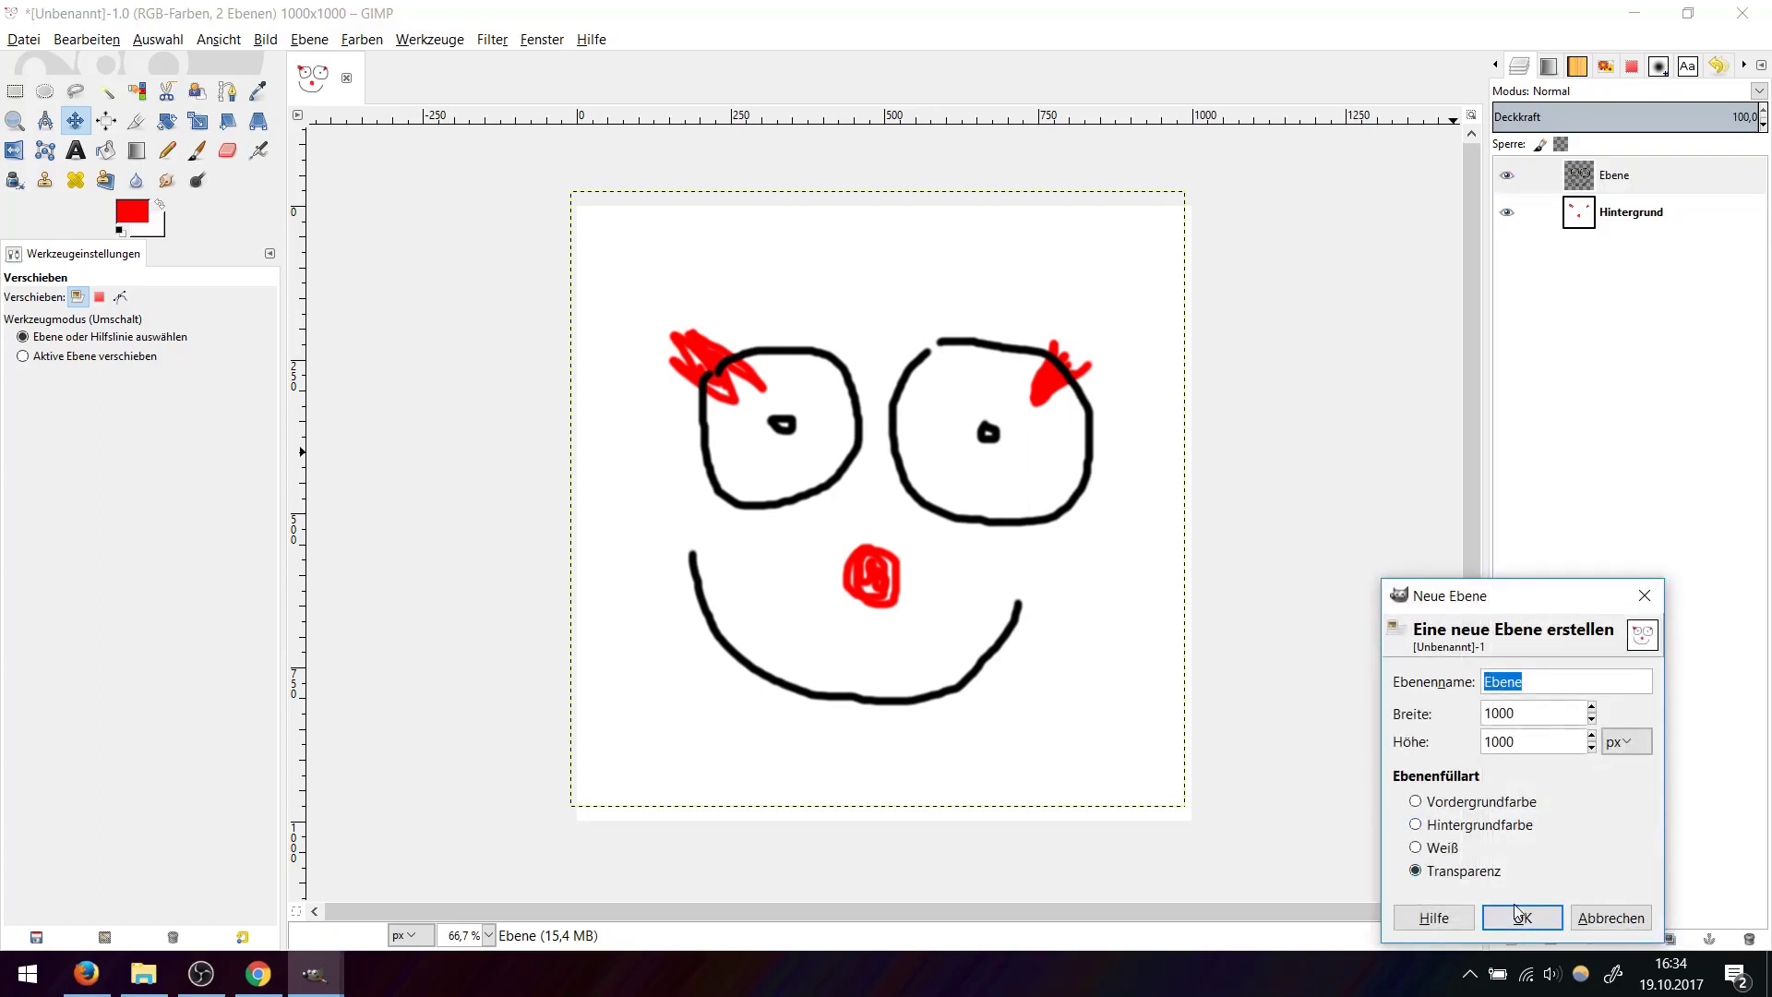
drag(1510, 601, 881, 287)
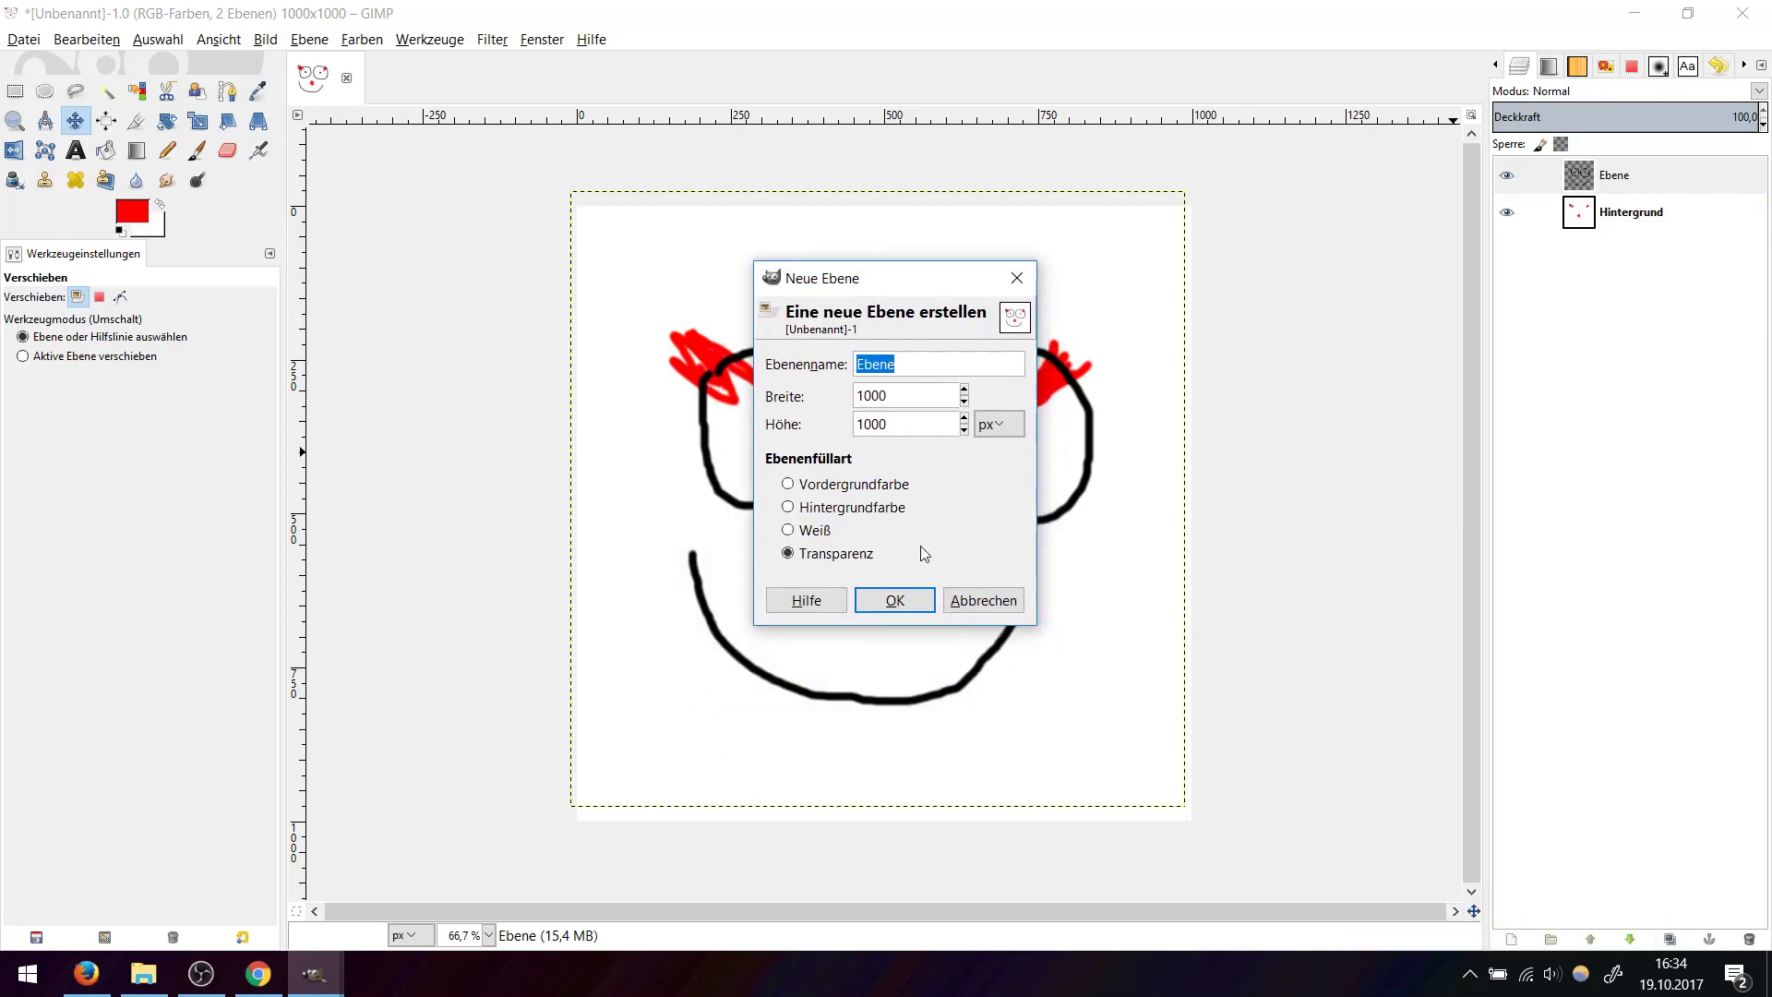
click(895, 599)
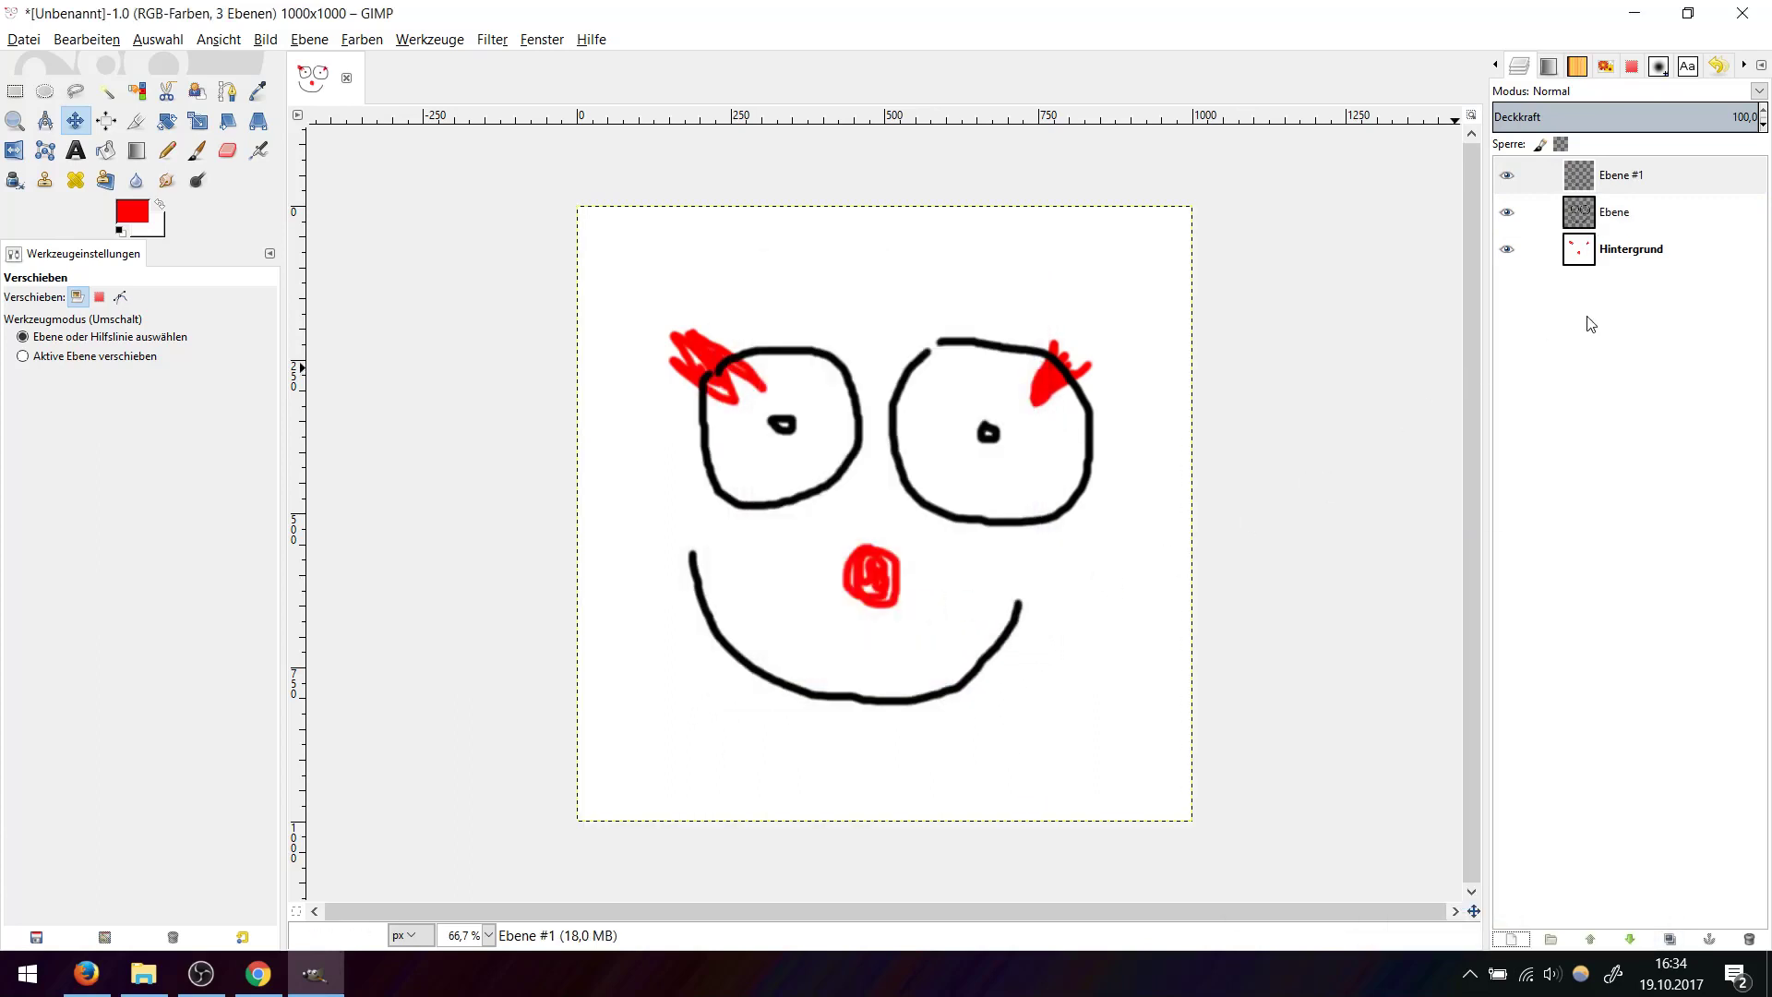
Set the foreground painting colour to blue 0006ff.
click(148, 219)
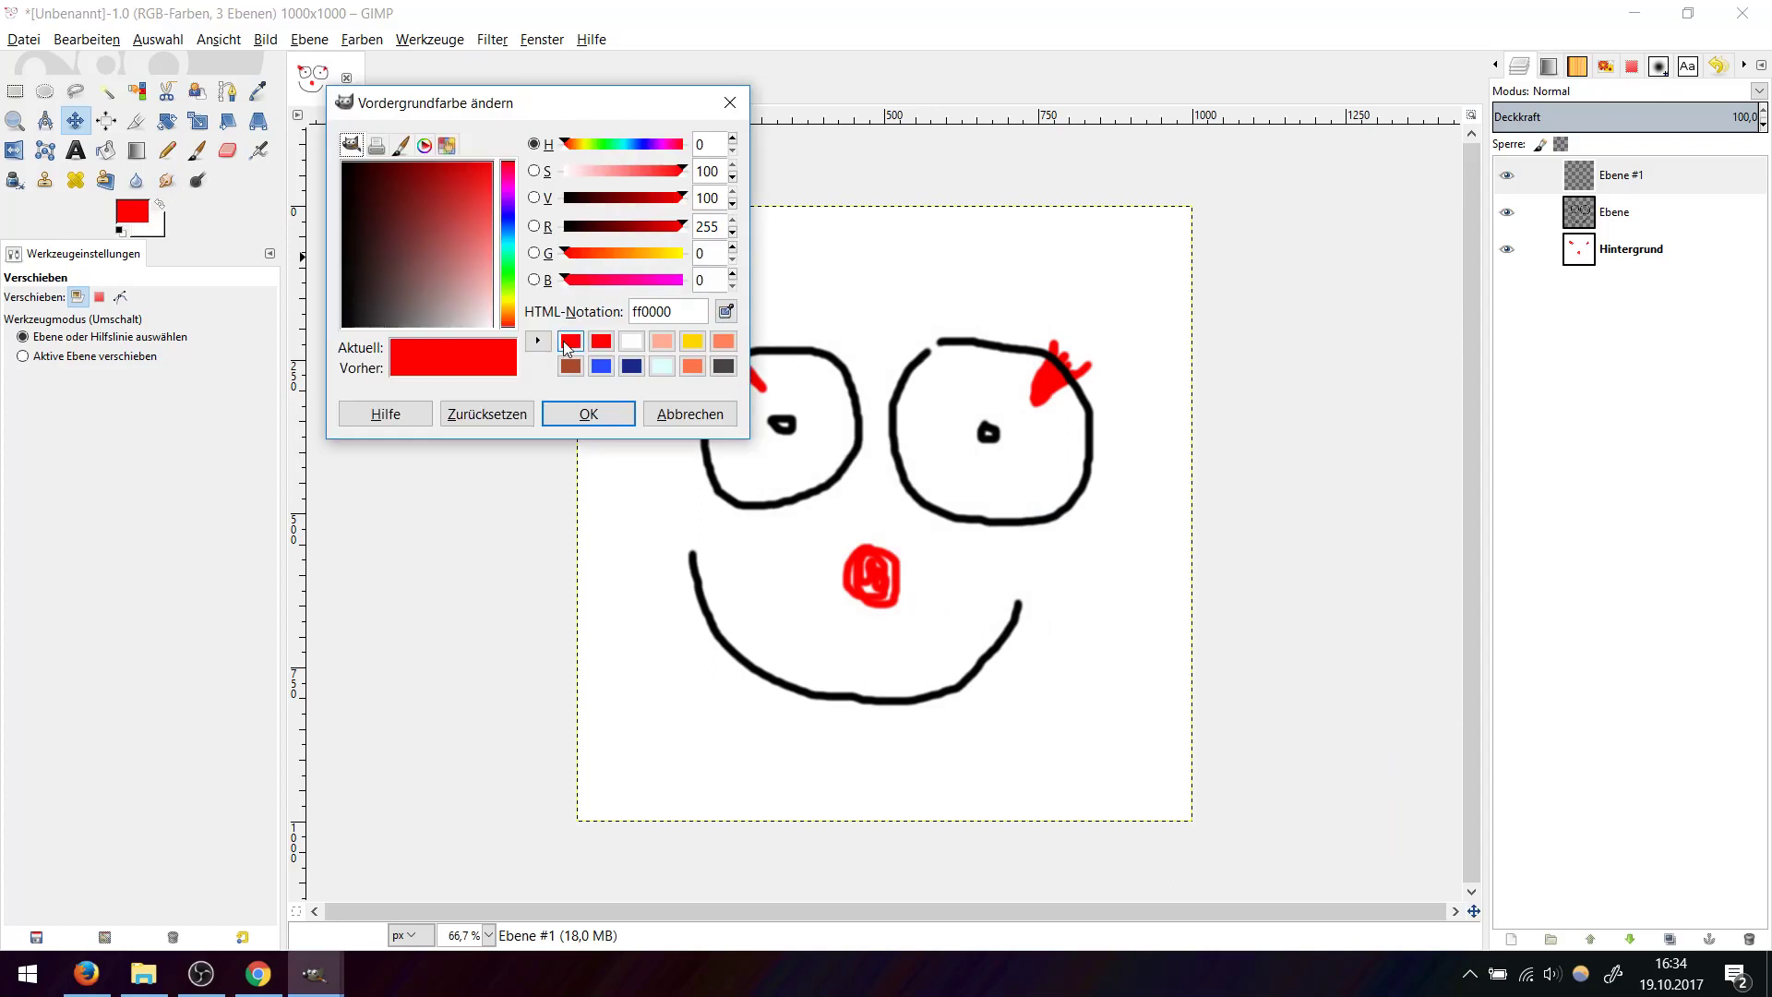
click(509, 219)
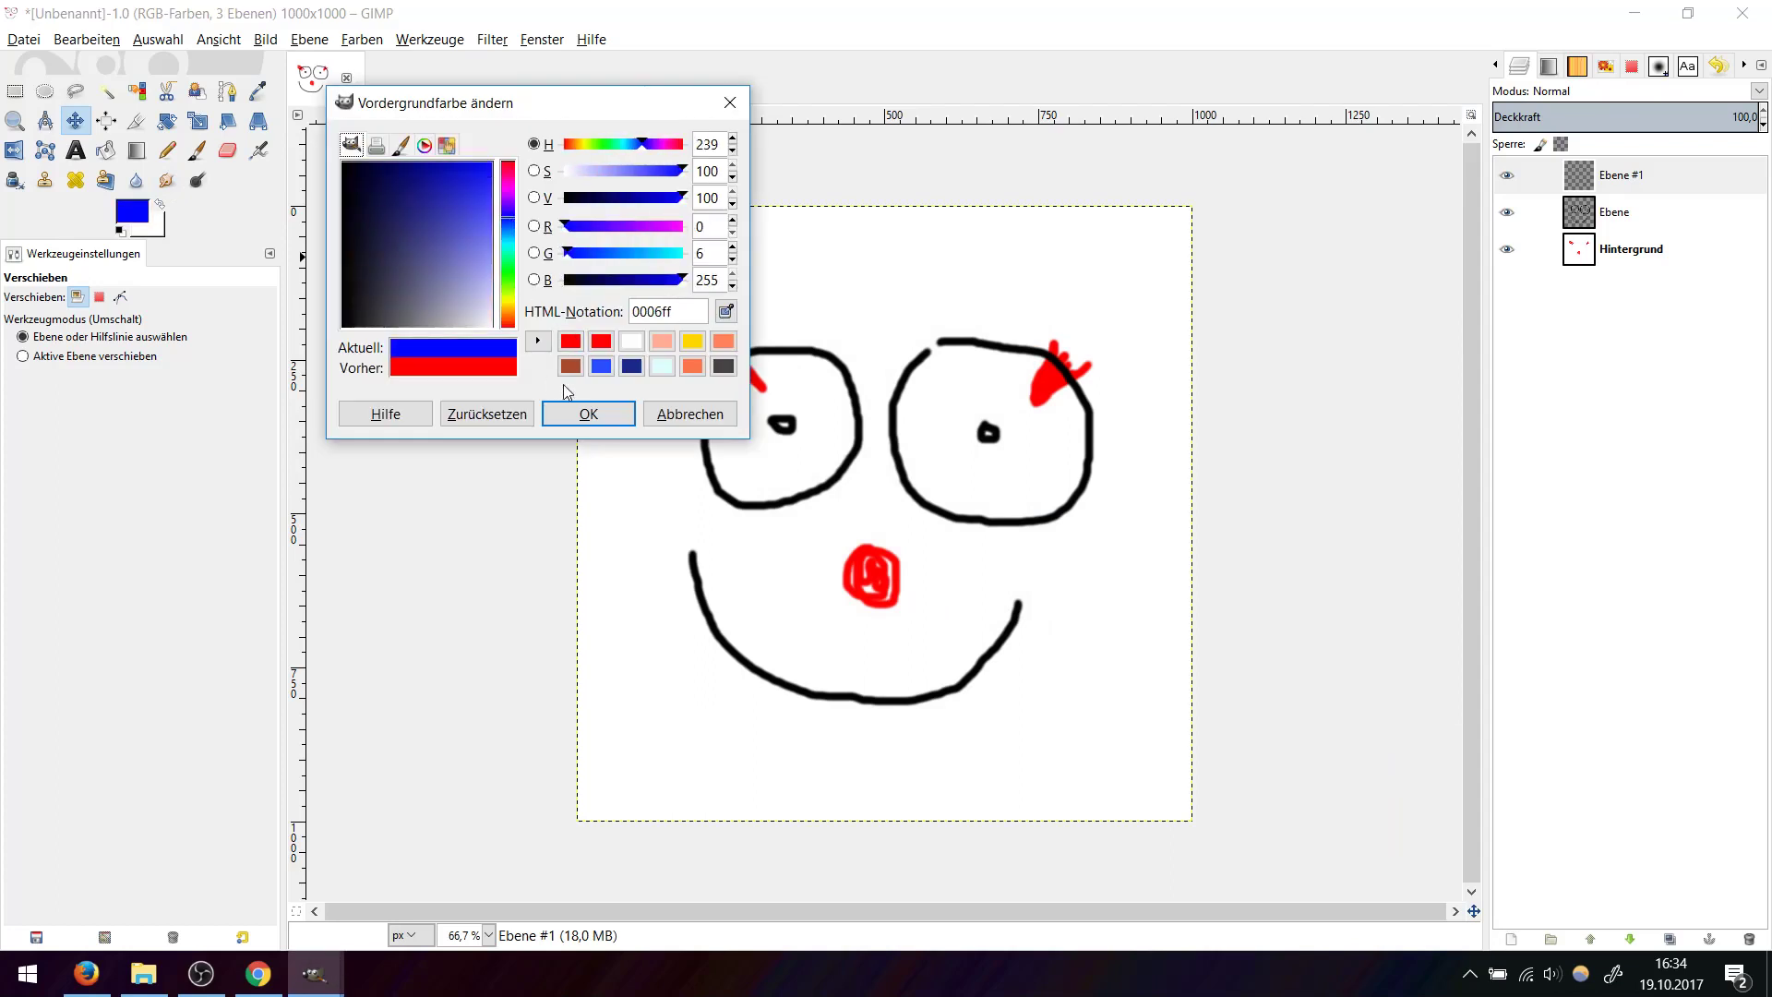
click(585, 415)
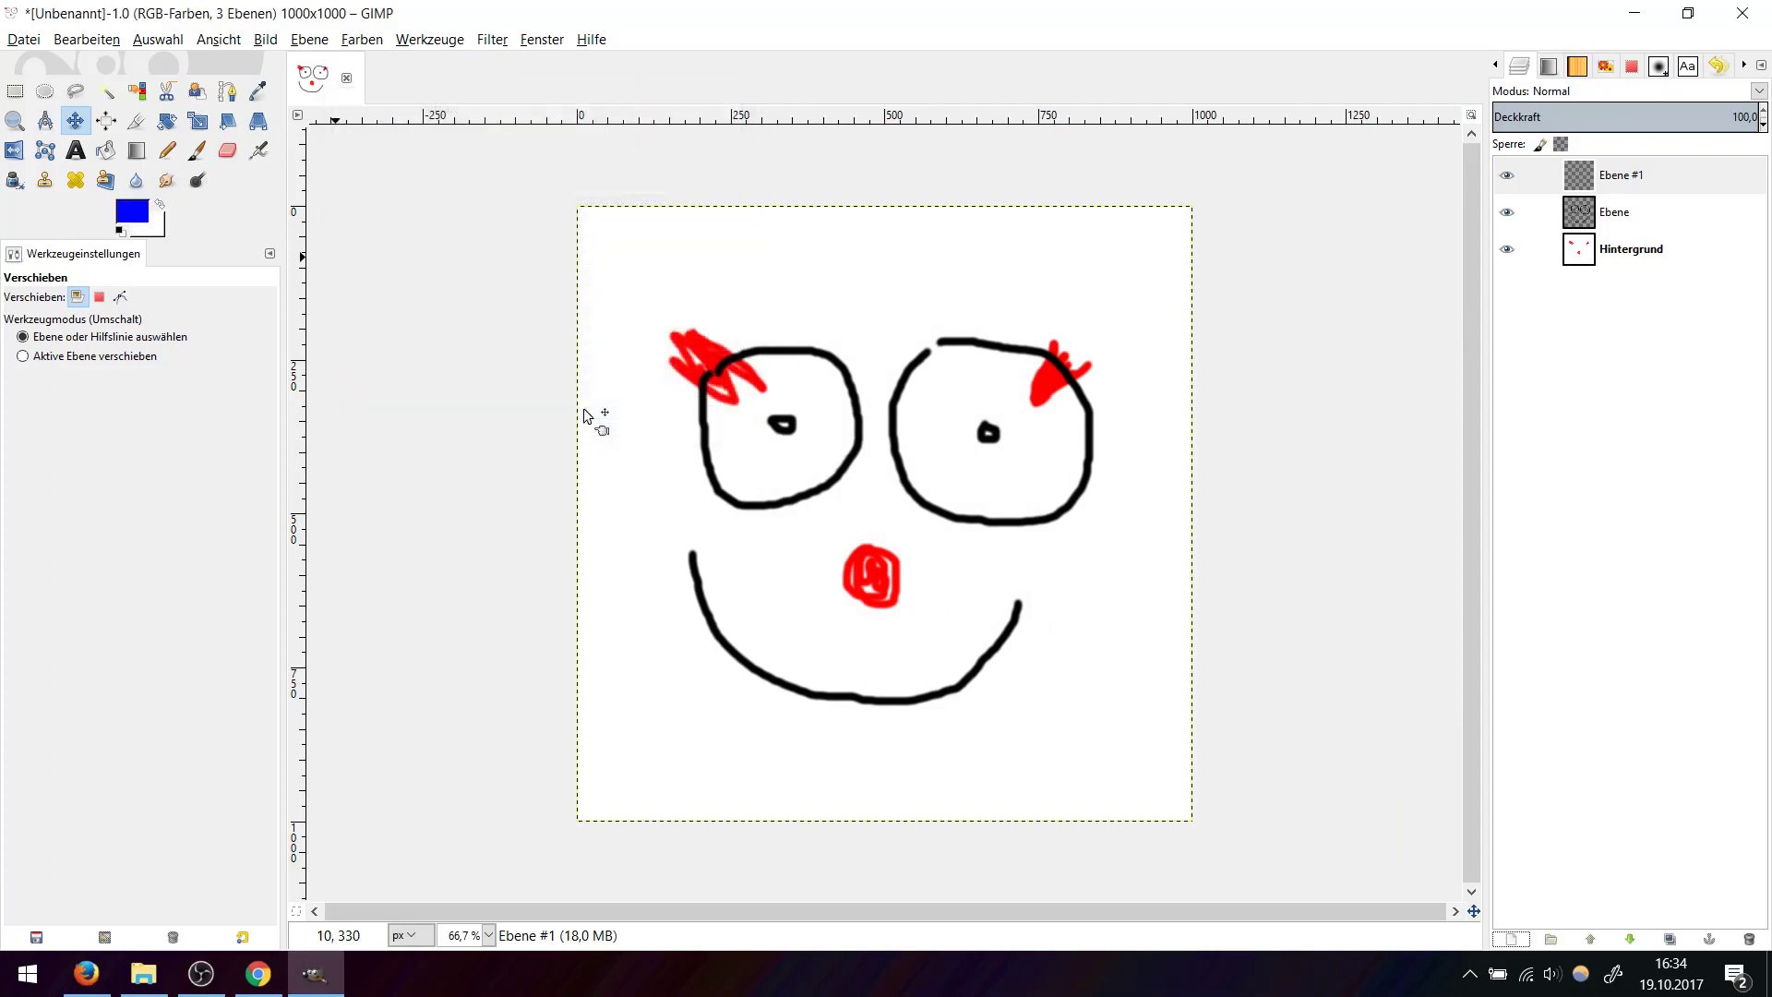
Set up the Paintbrush with the 2. Star brush at size about 100.
click(196, 150)
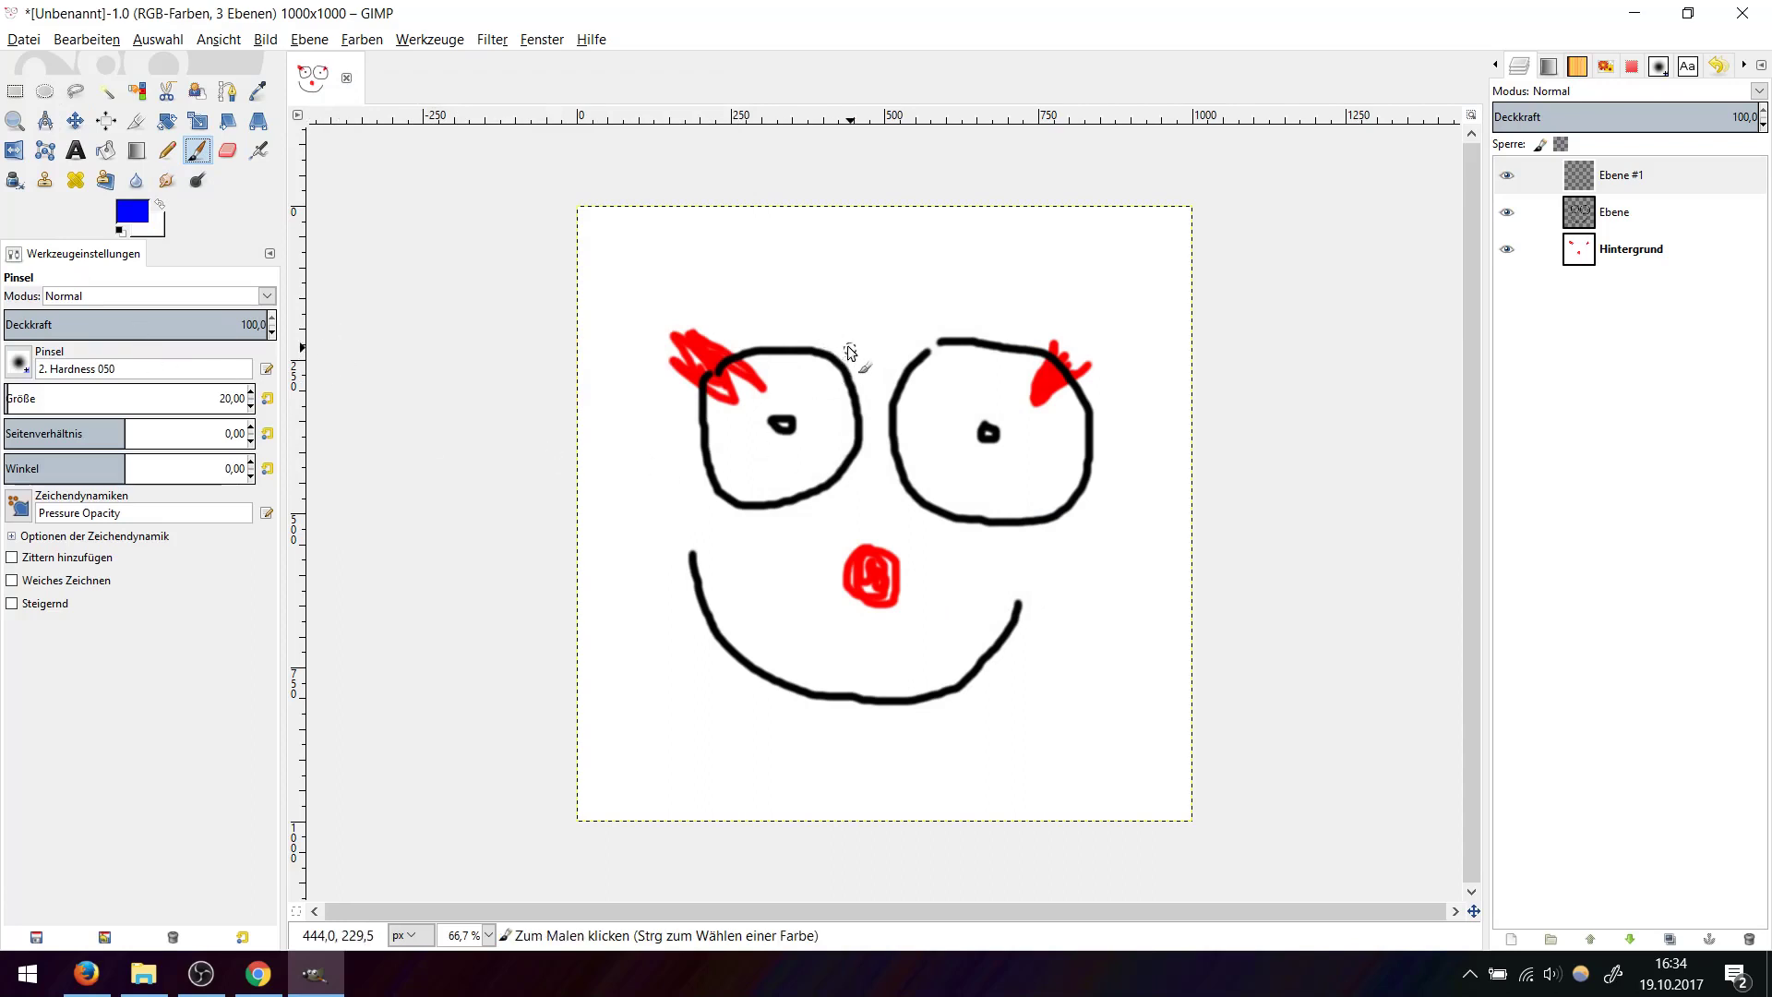
click(18, 362)
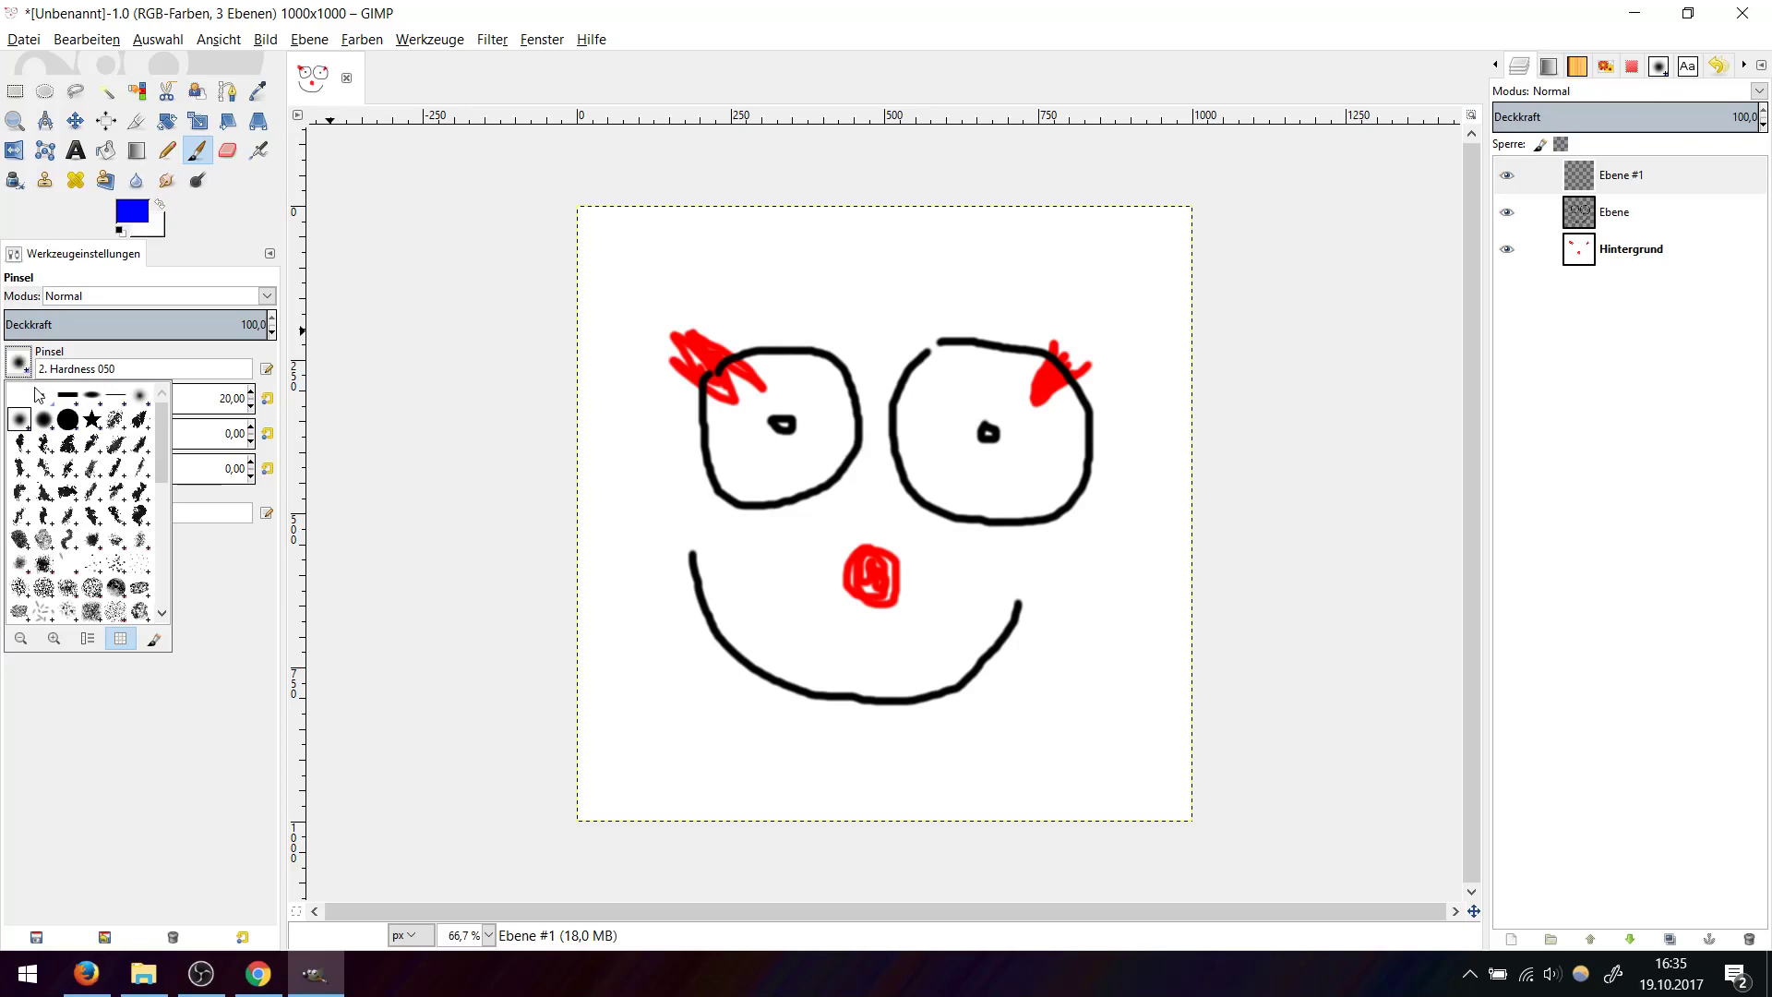
click(94, 422)
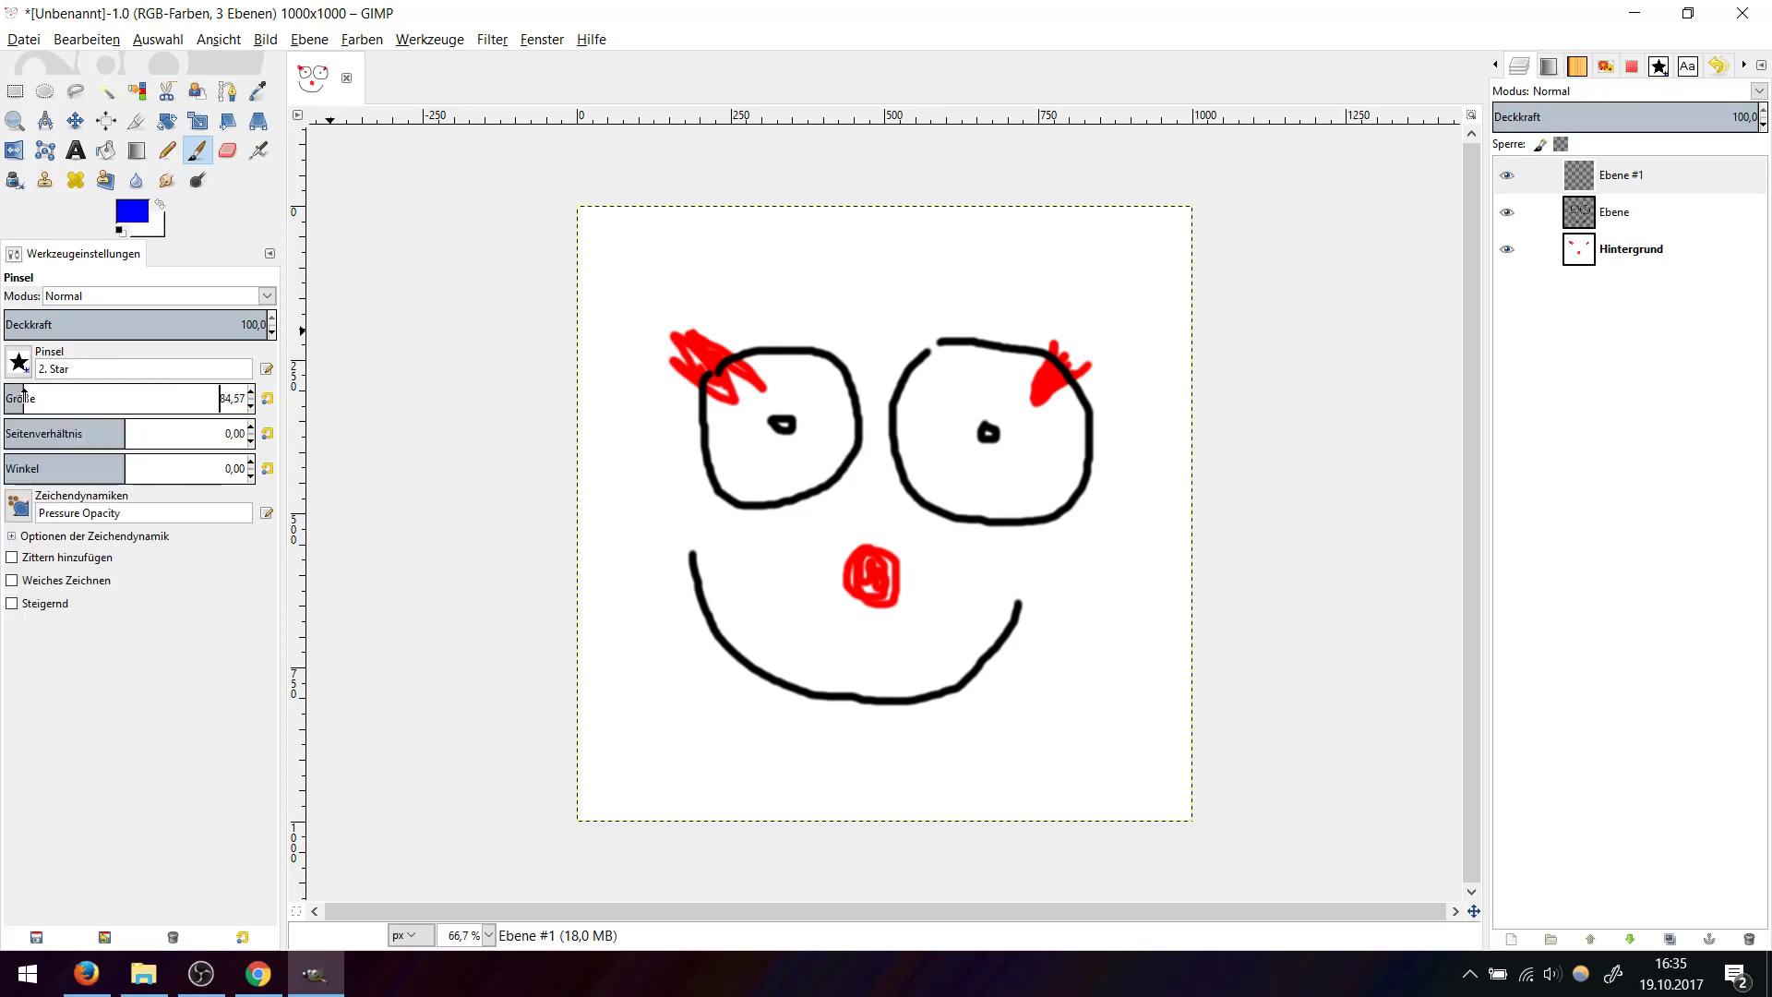
mouse_move(17, 397)
mouse_down()
mouse_move(66, 395)
mouse_move(25, 396)
mouse_up()
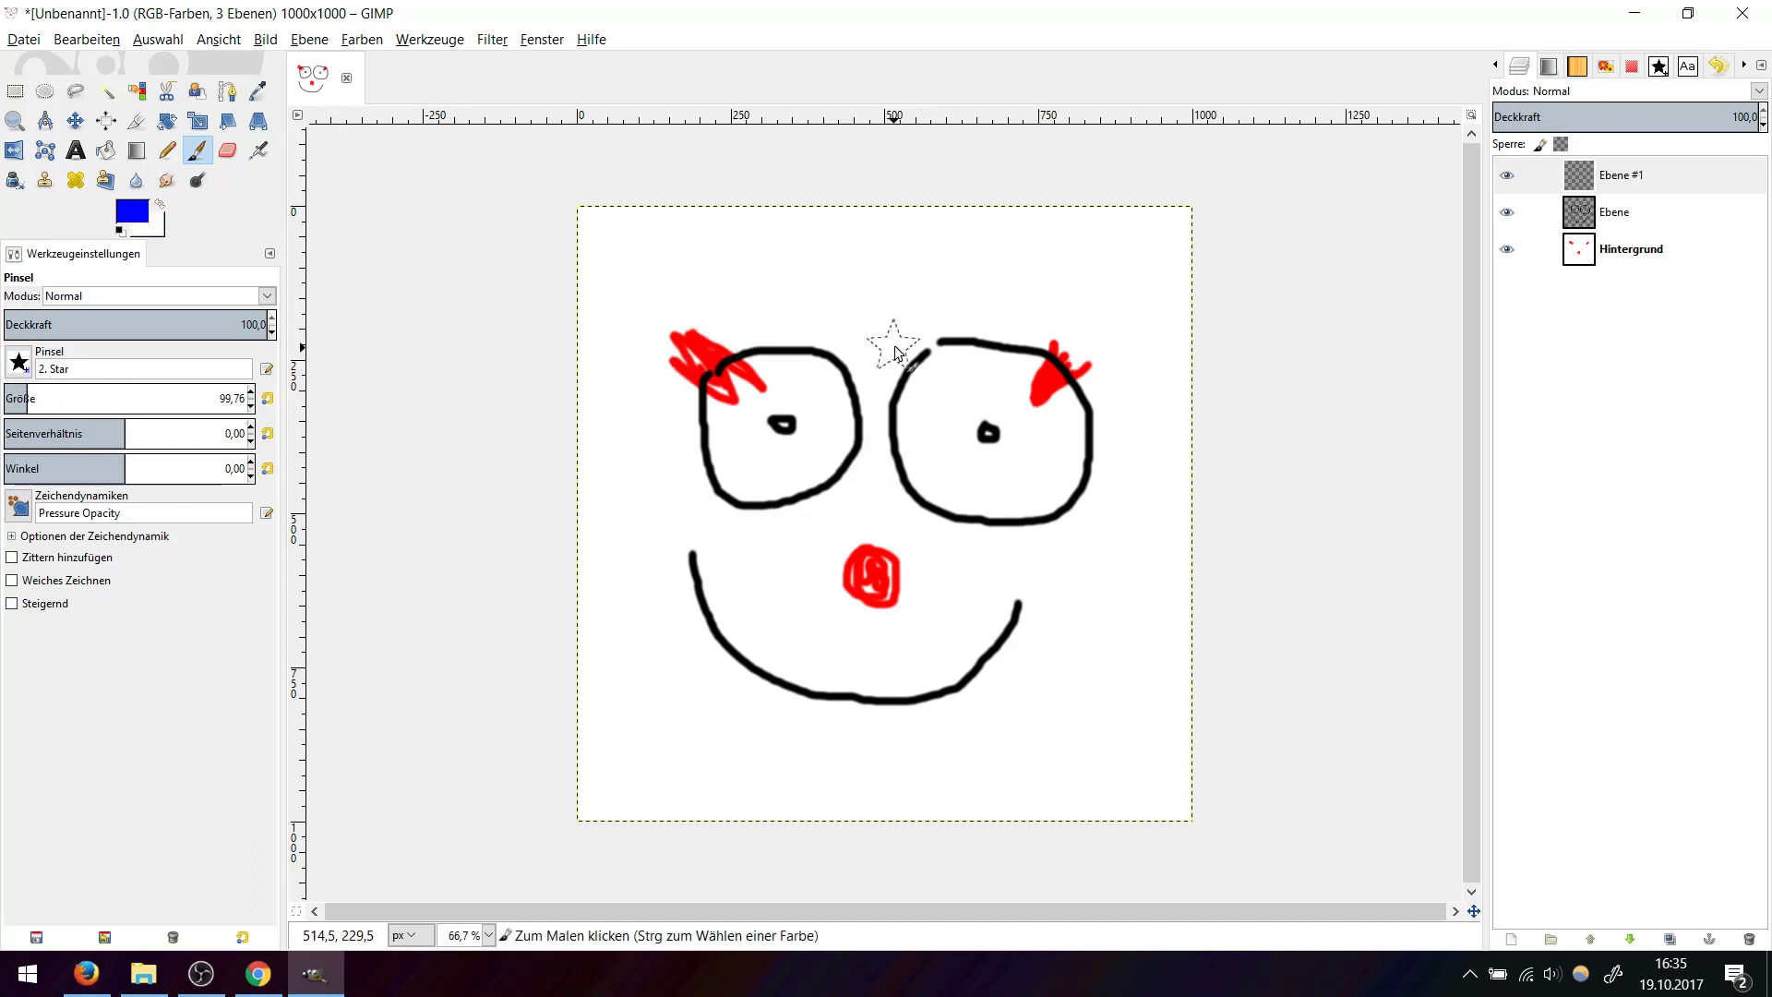
Stamp three blue stars at the top right, centre and left on Ebene #1.
click(1128, 270)
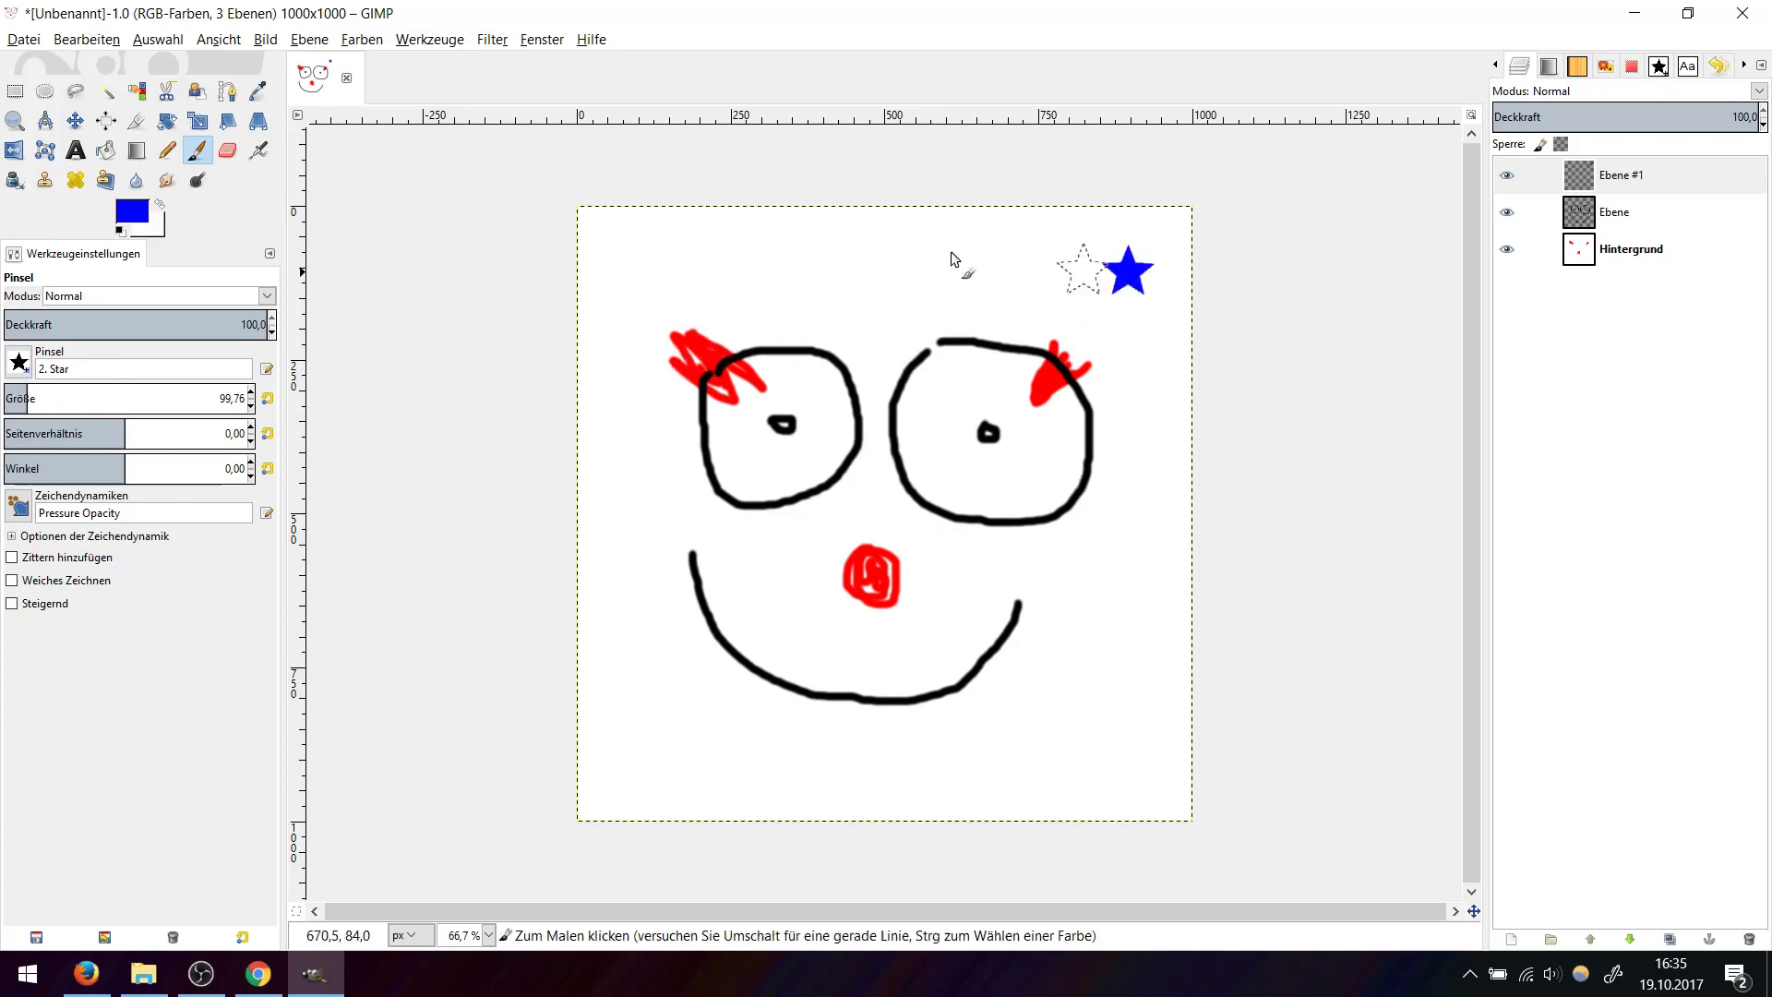
click(895, 259)
click(631, 266)
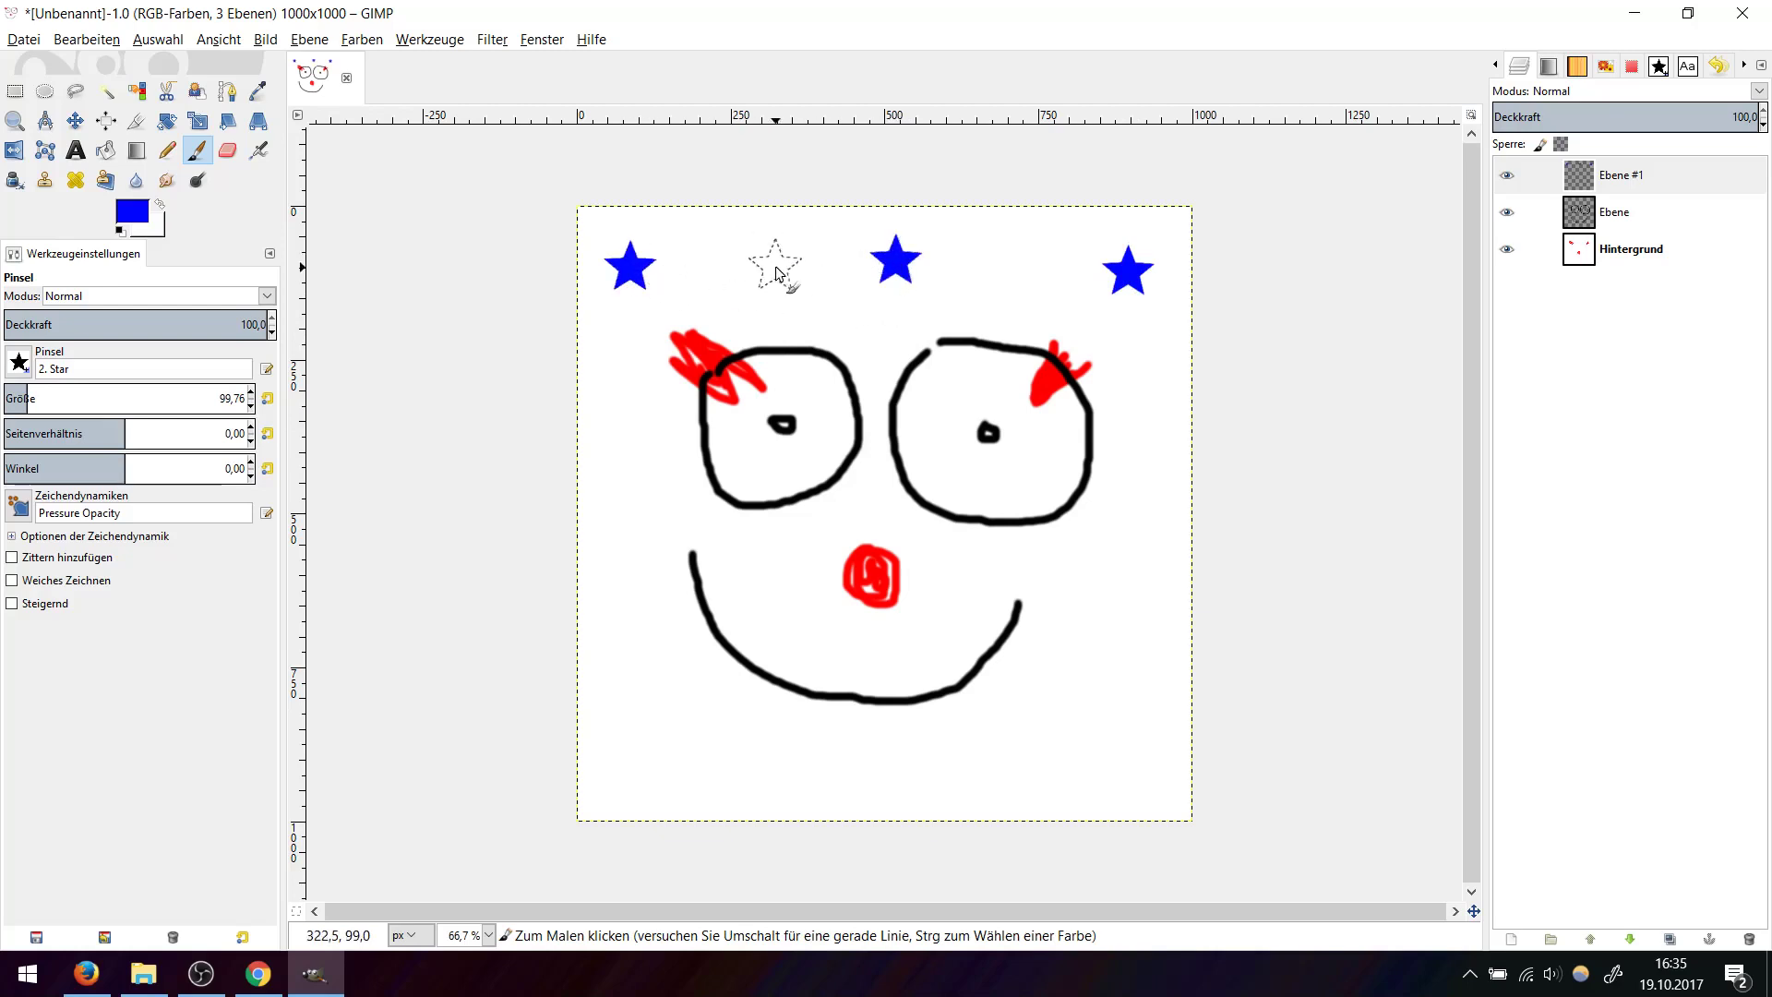
click(1622, 179)
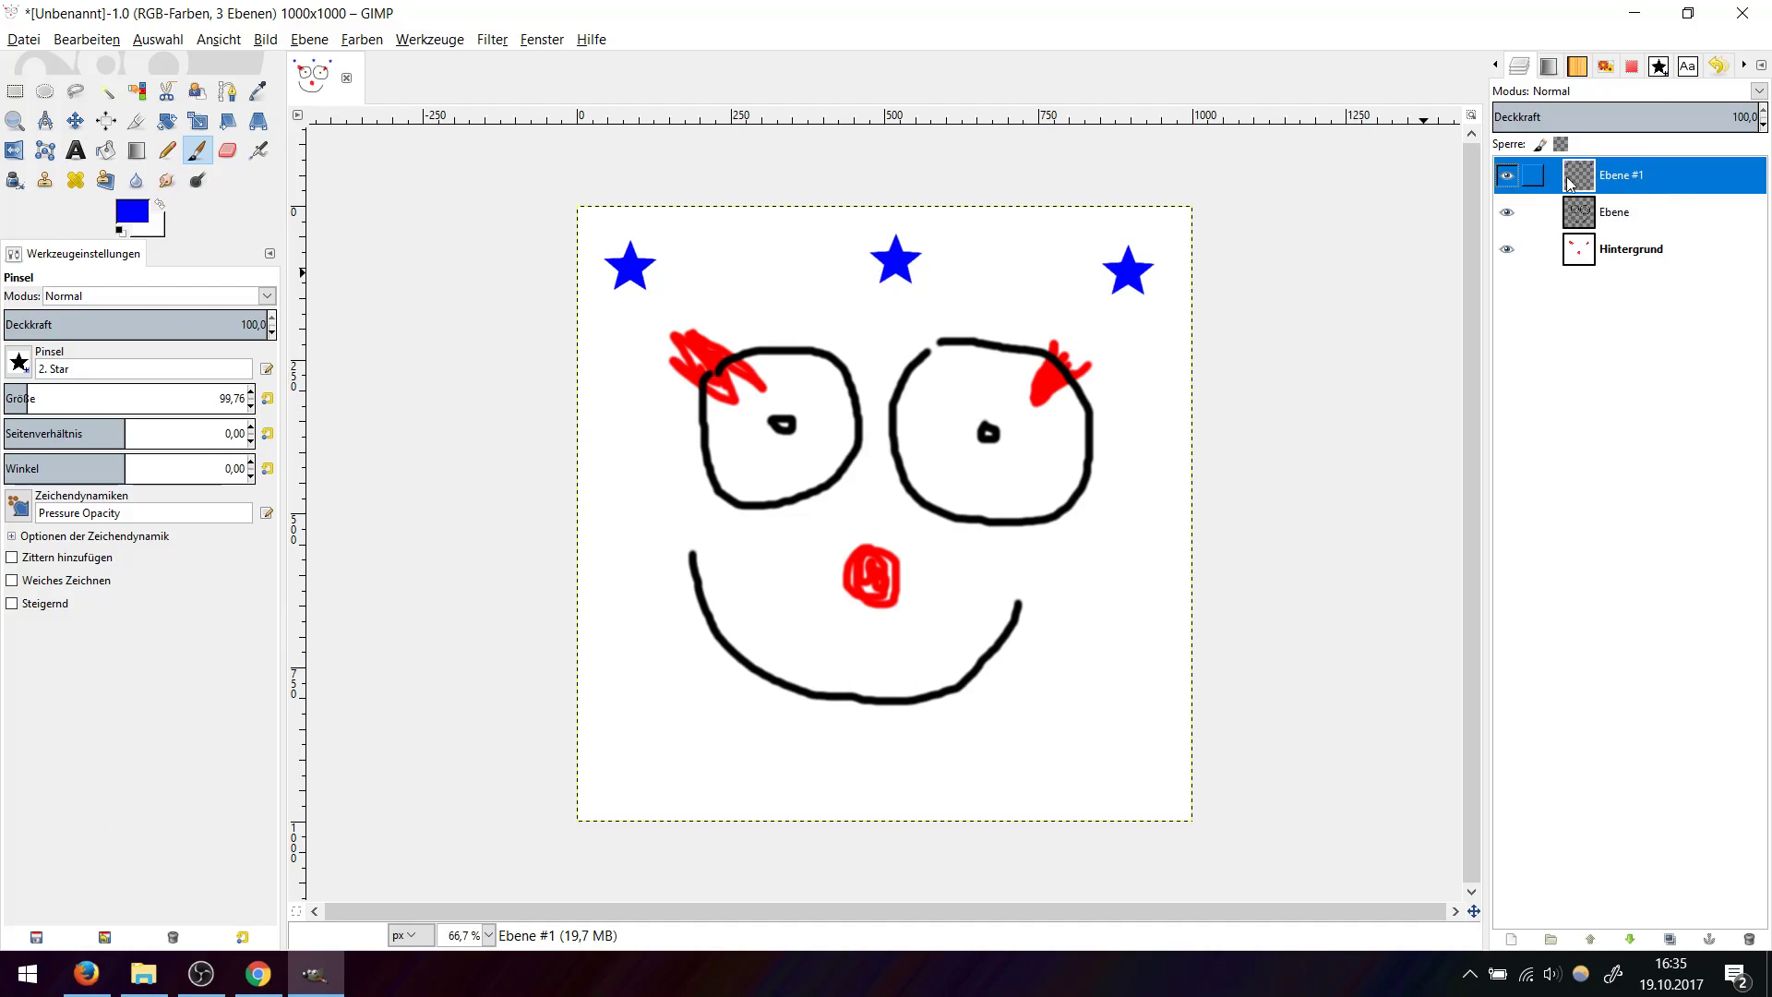
click(1507, 175)
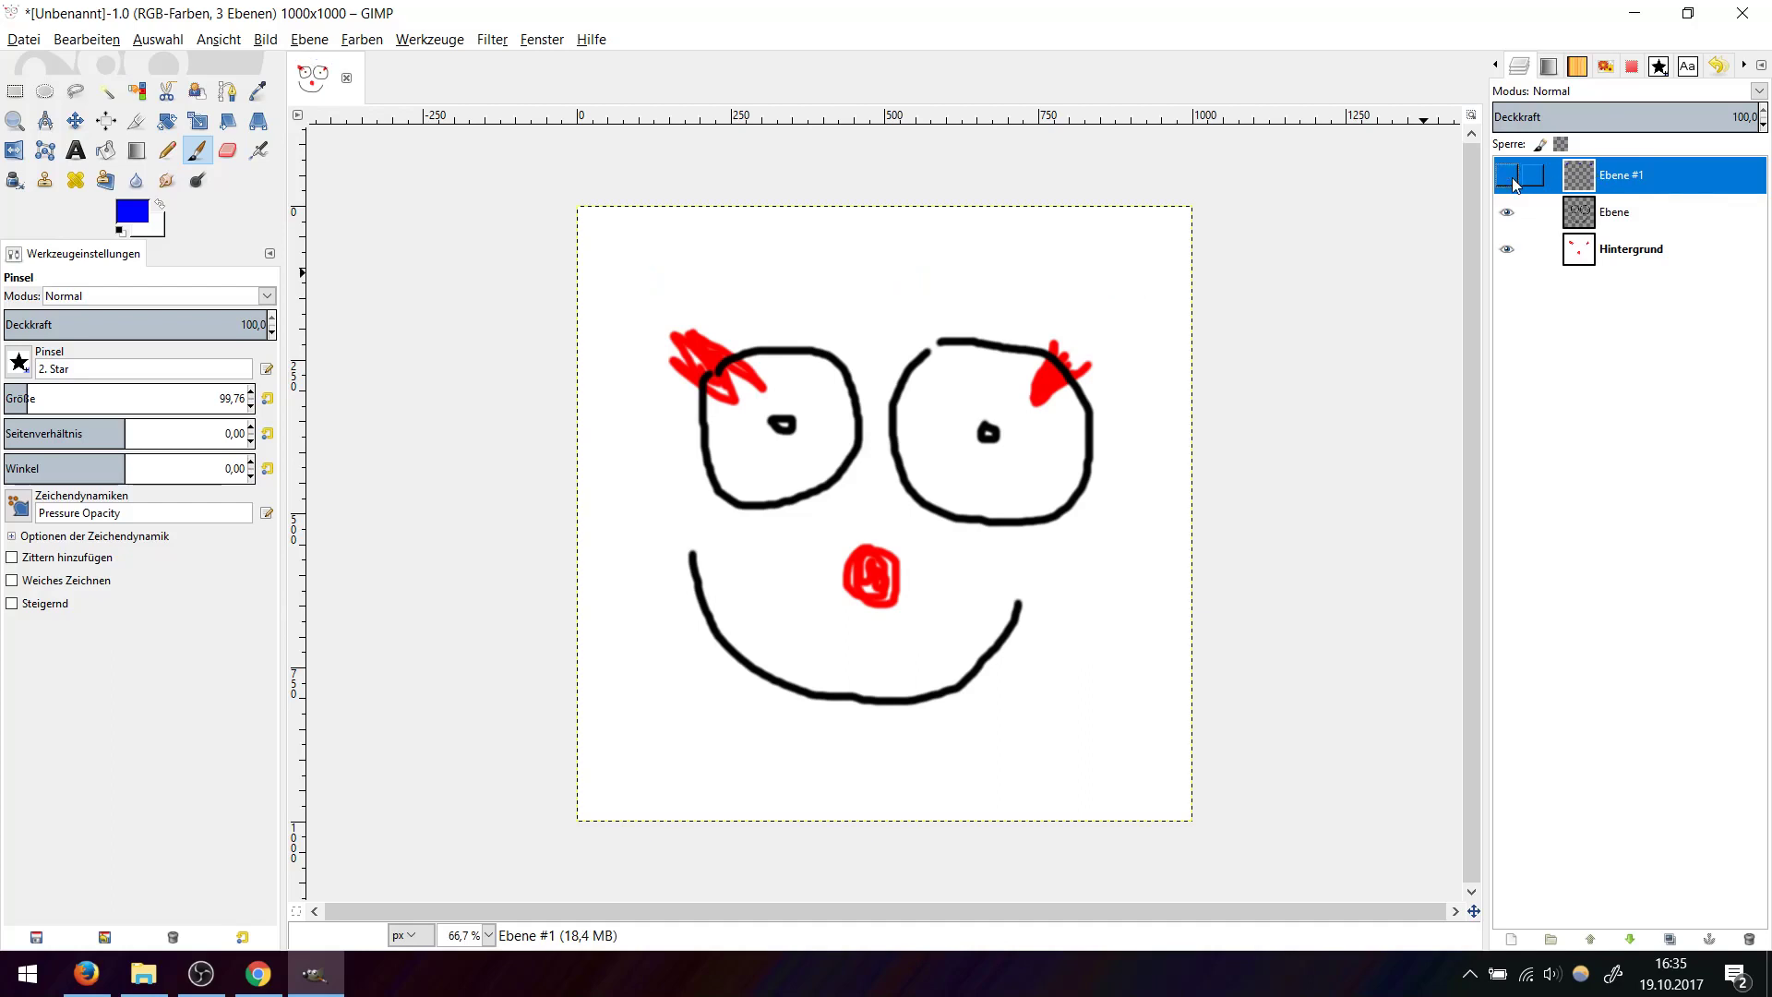
click(77, 120)
mouse_move(629, 288)
mouse_down()
mouse_move(635, 347)
mouse_move(656, 358)
mouse_move(629, 264)
mouse_up()
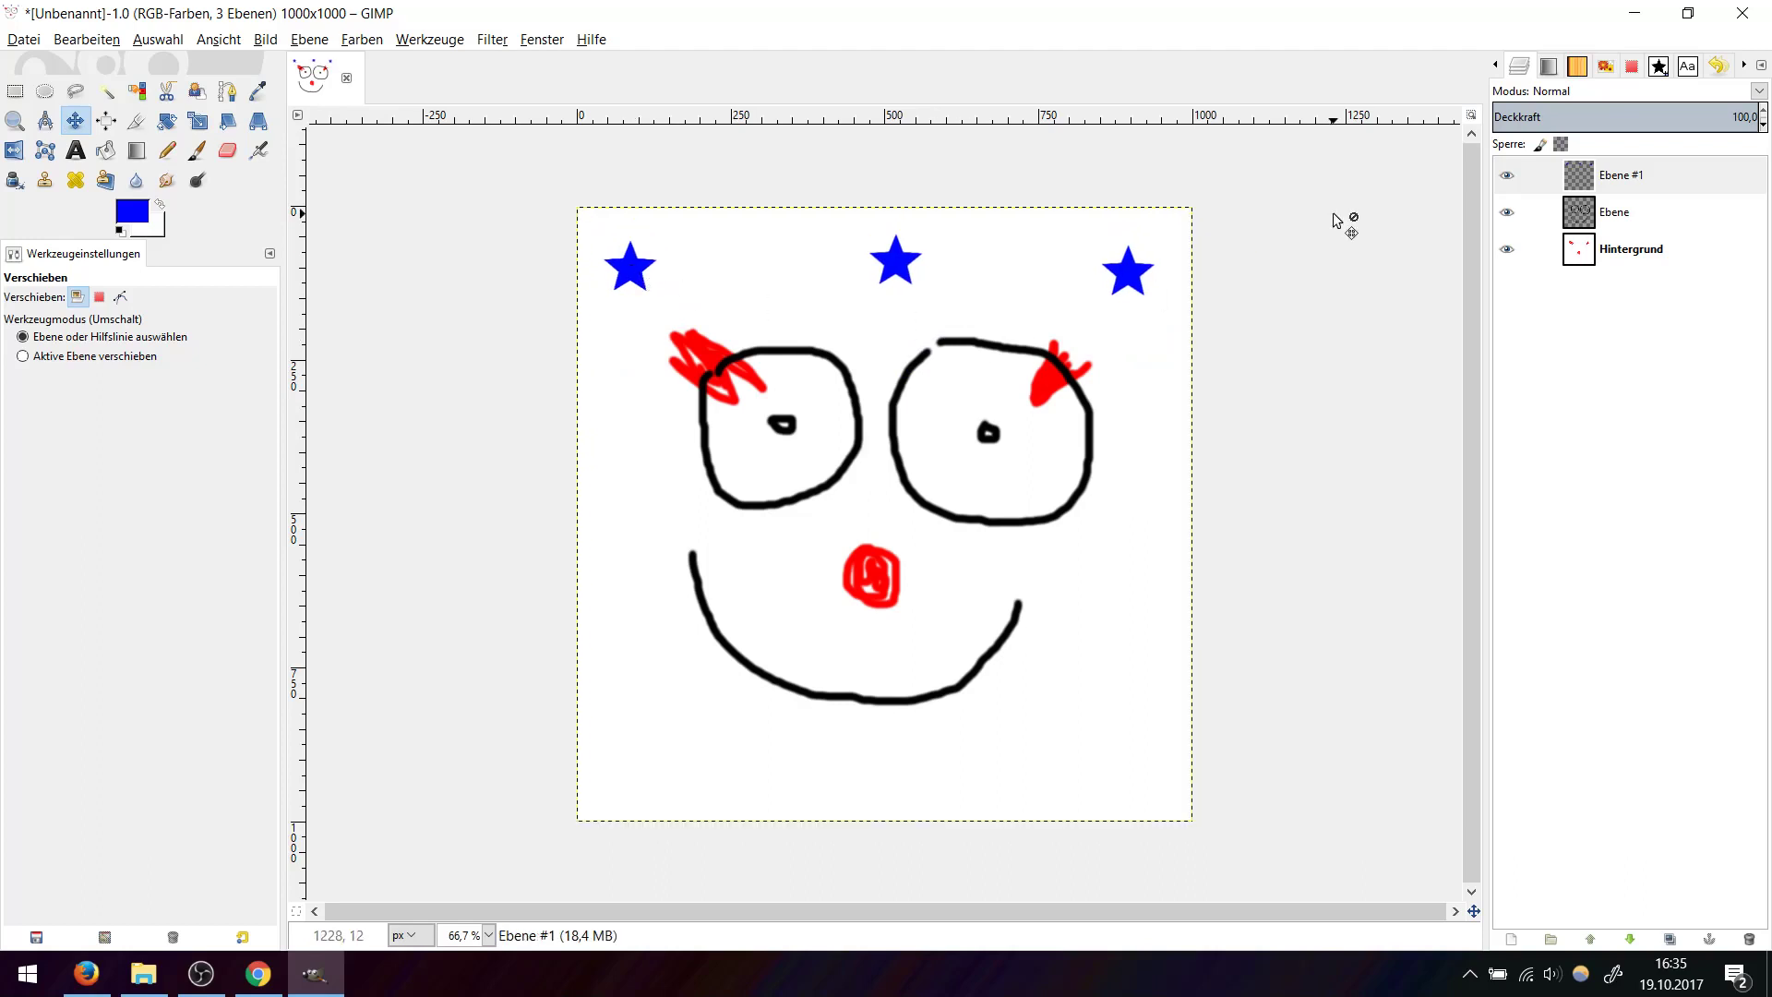
click(1510, 186)
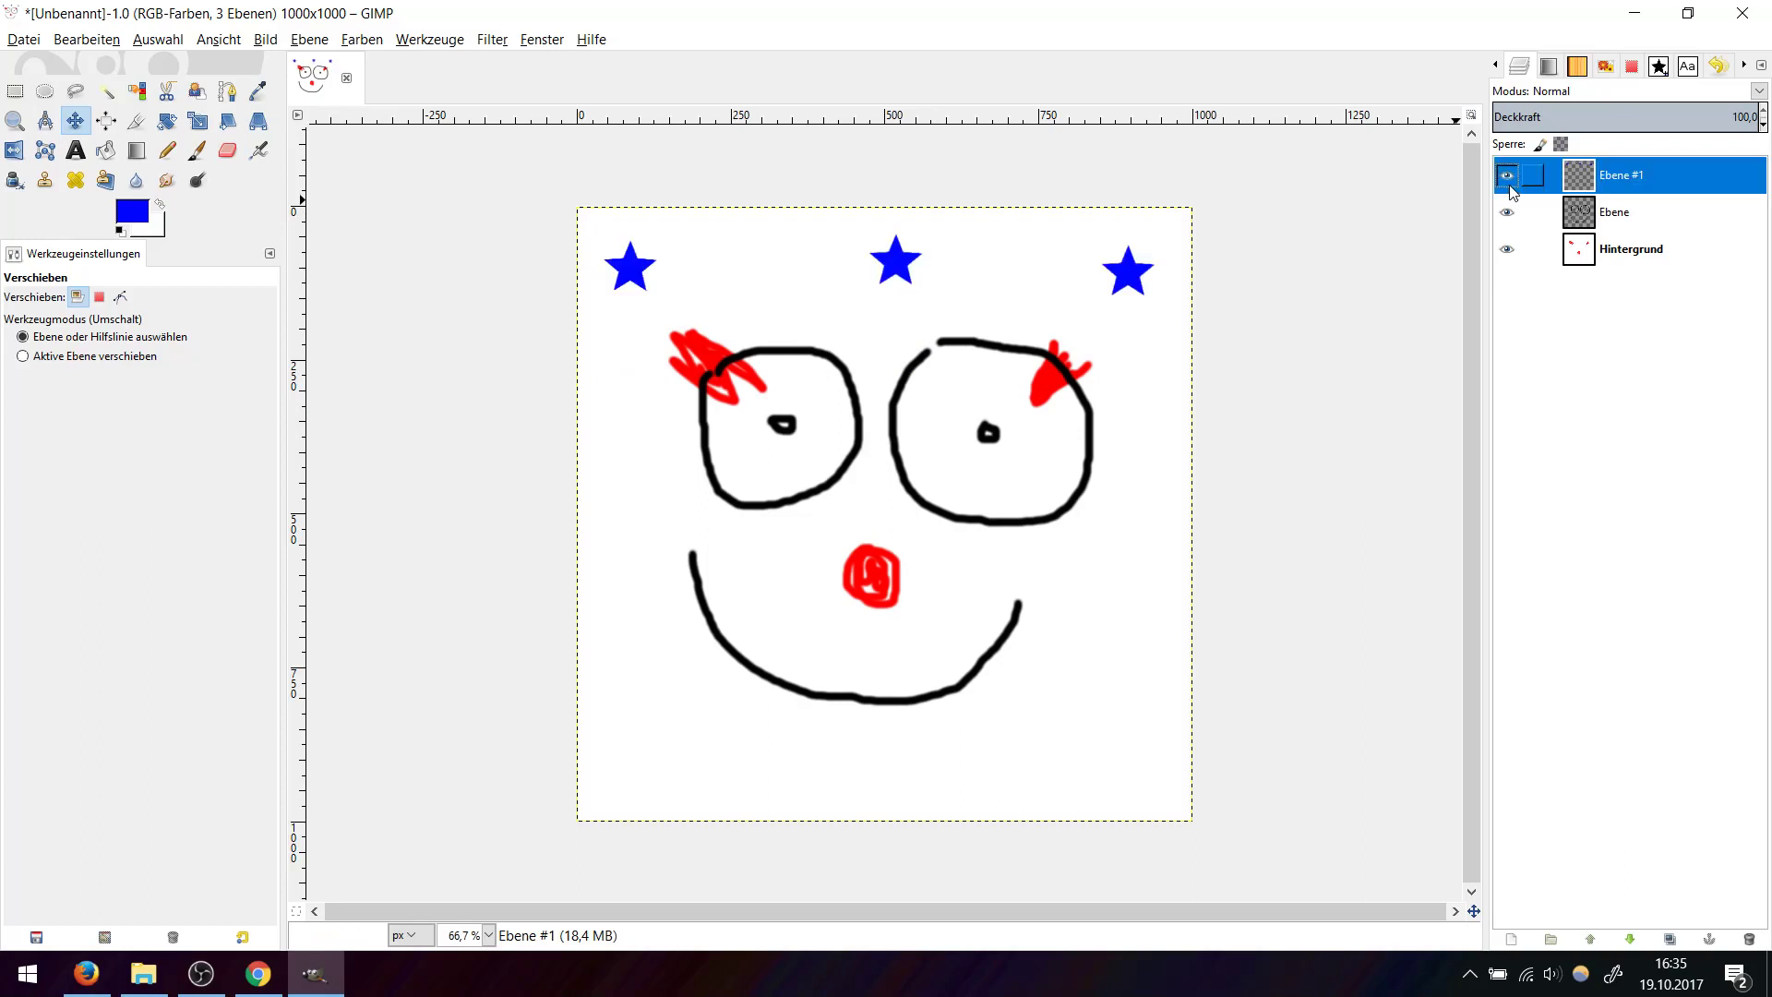
click(1507, 212)
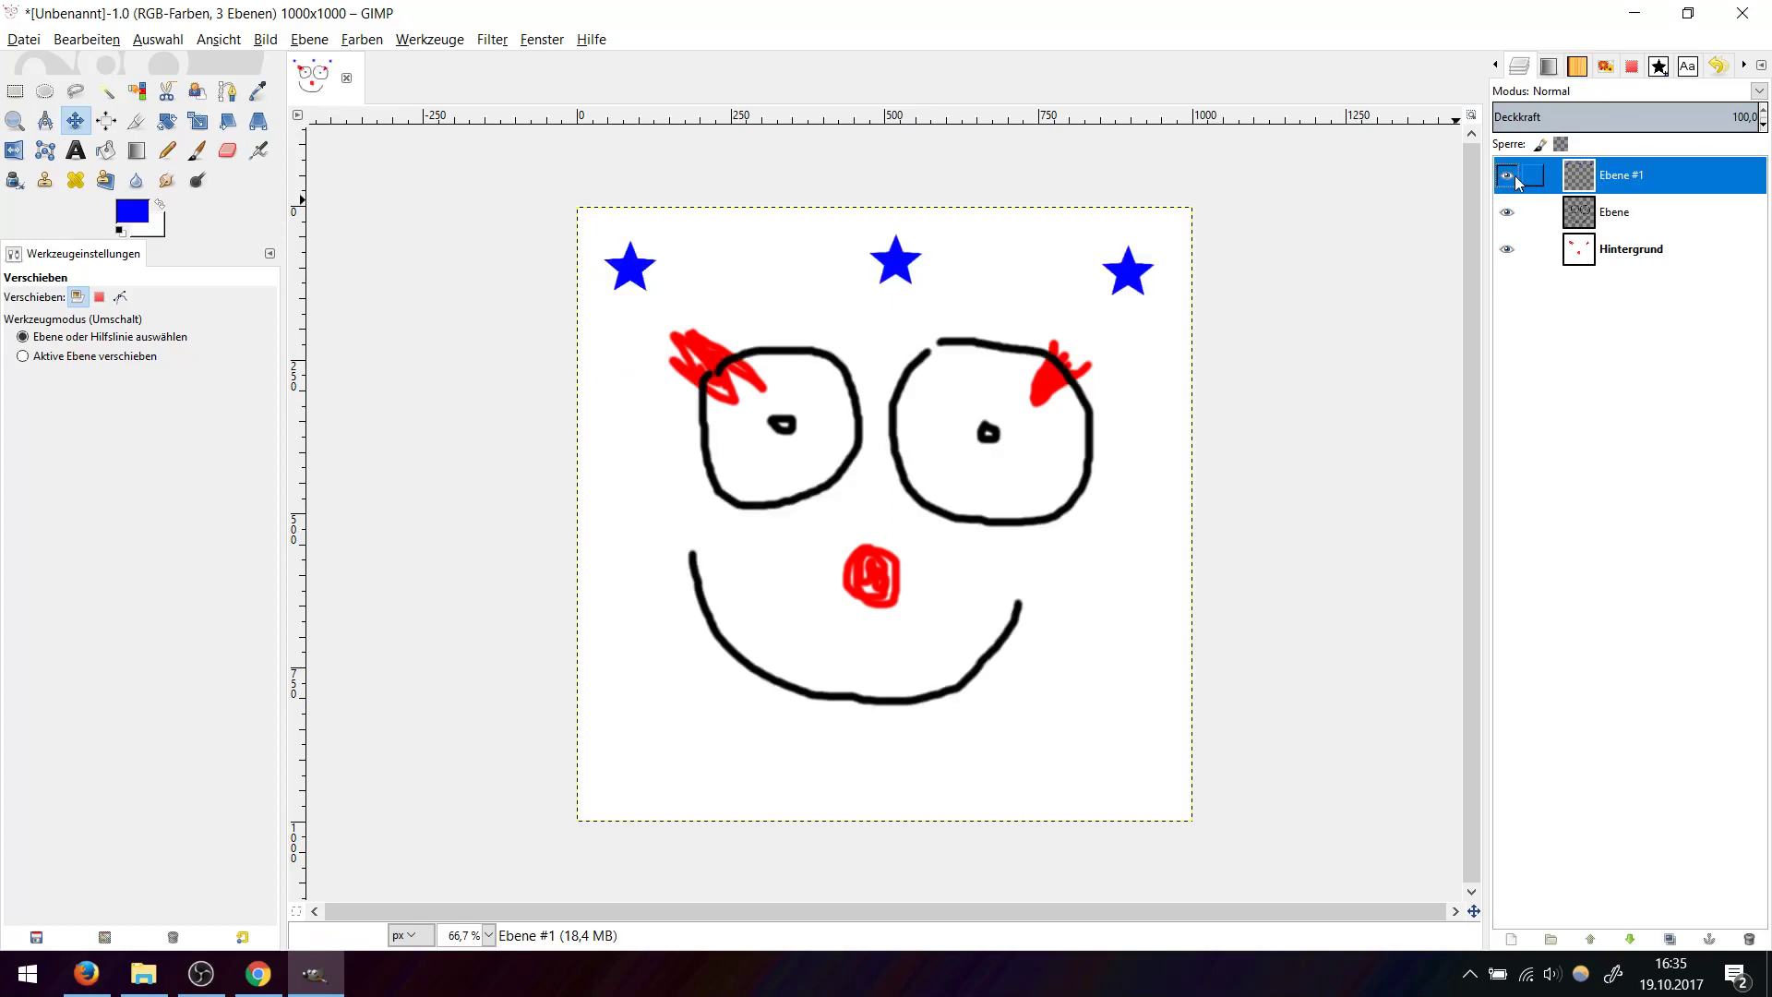